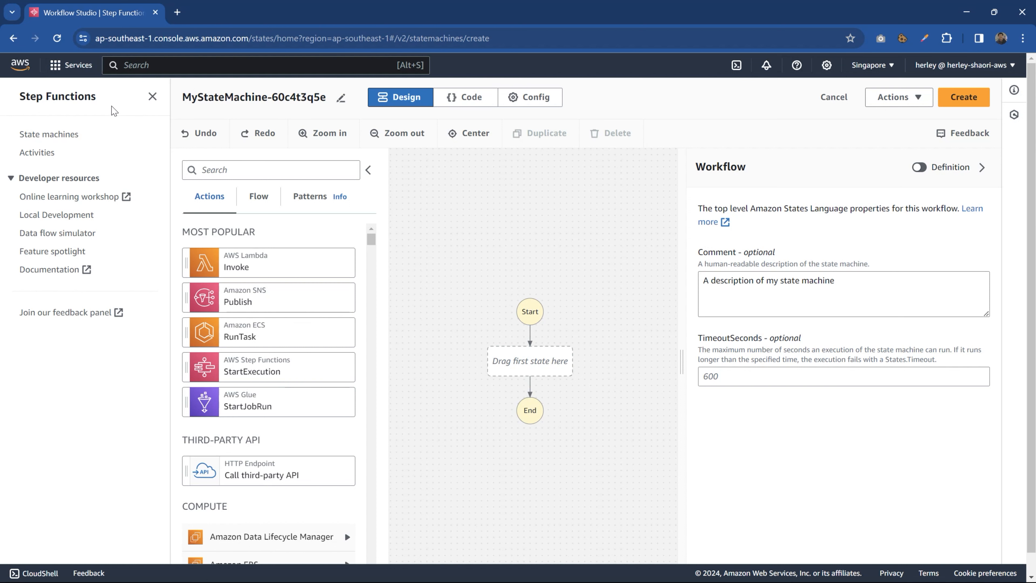
- Add an AWS Lambda Invoke action as the workflow's first state, between Start and End
click(152, 96)
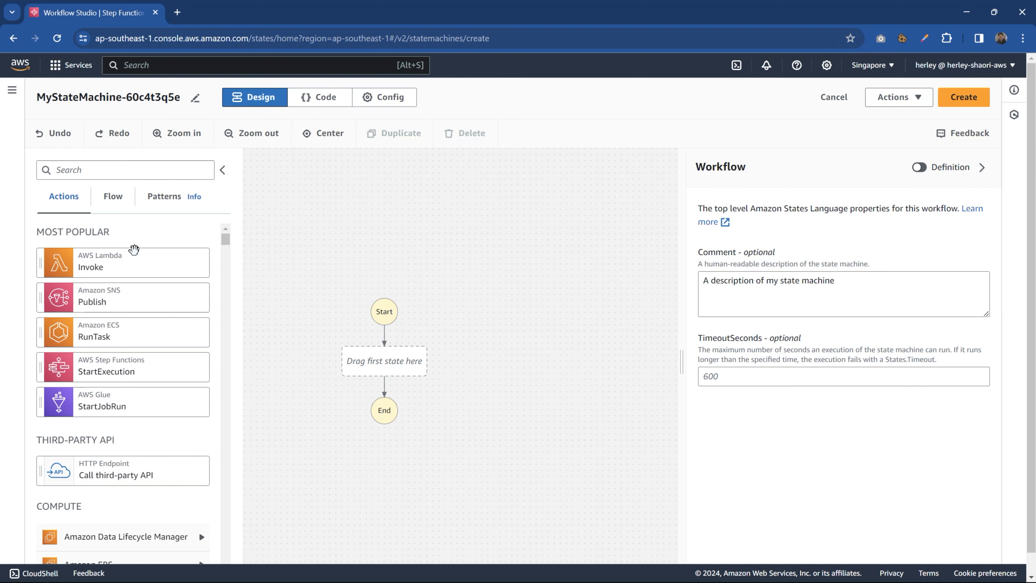
click(113, 198)
click(169, 204)
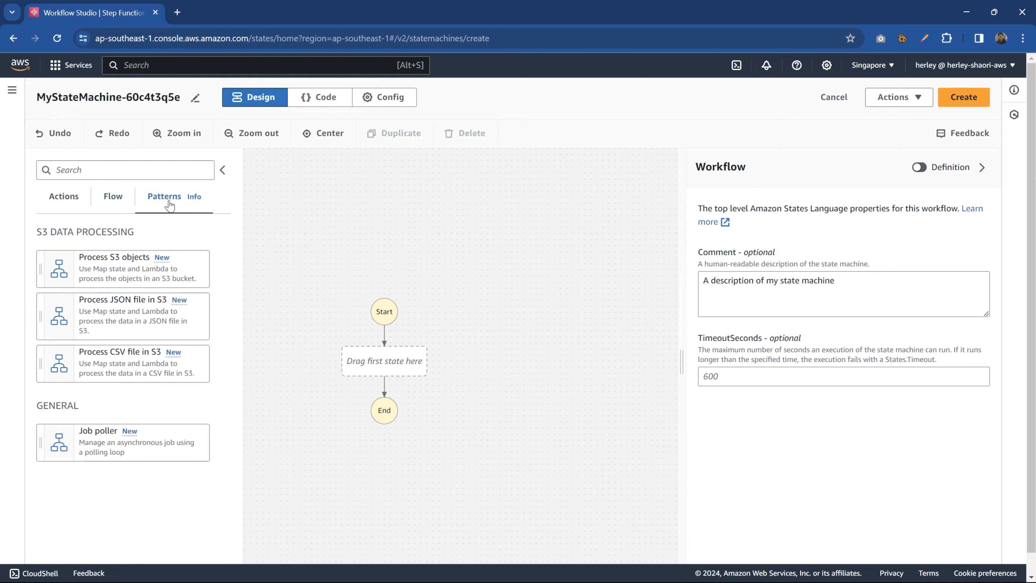
click(70, 207)
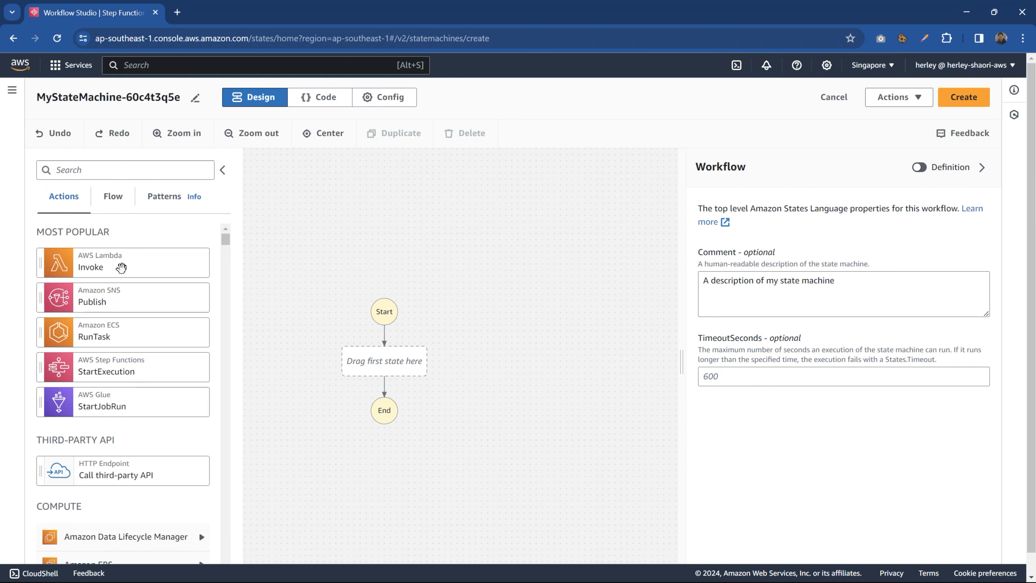
drag(122, 267, 420, 382)
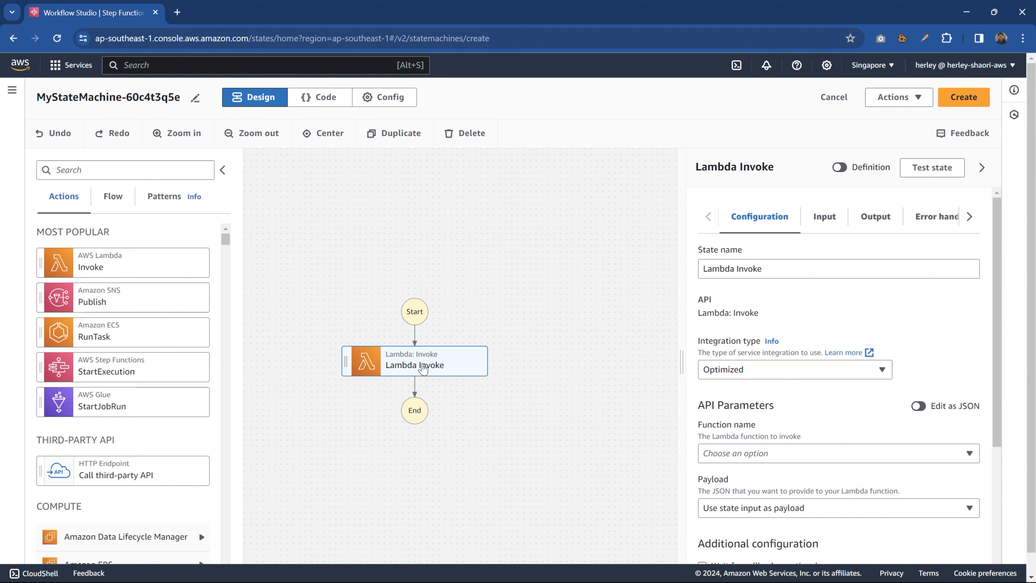
- Rename the Lambda Invoke state as "Simple Addition"
triple_click(767, 265)
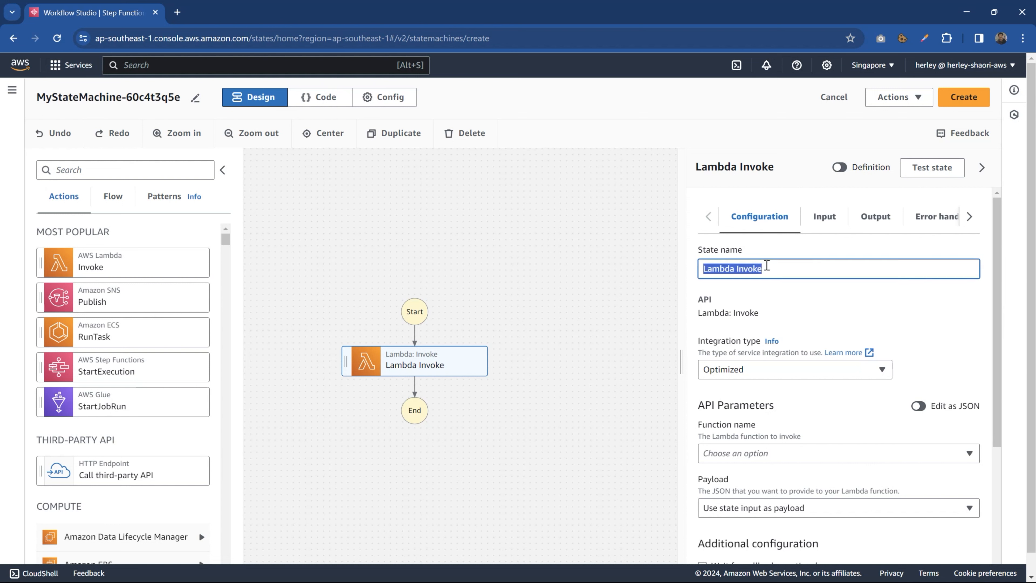
text(Simple Addition)
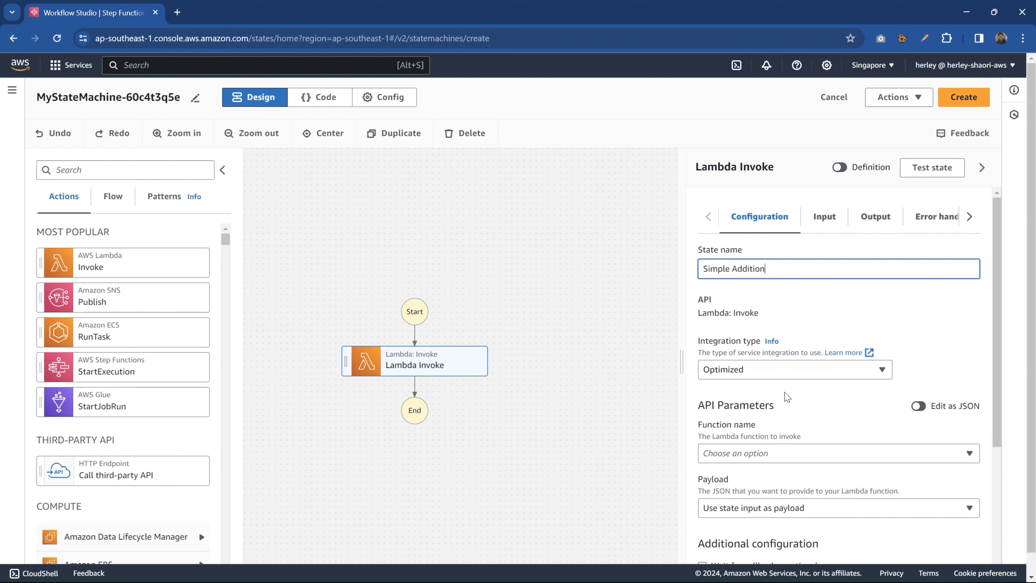
scroll(783, 379, down, 3)
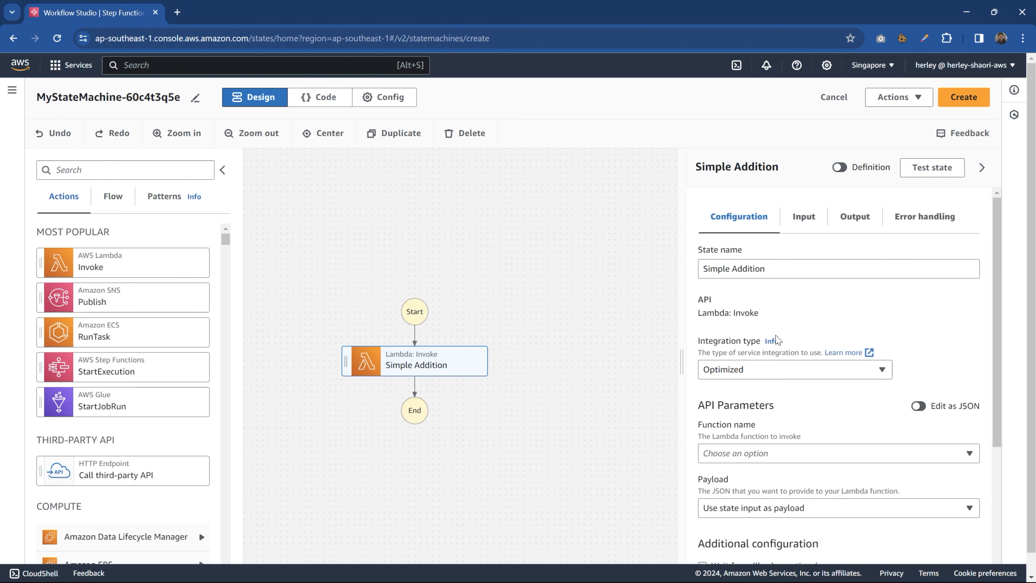
- Set the Simple Addition state's function name parameter to the "Enter function name" option
scroll(799, 428, down, 1)
click(755, 398)
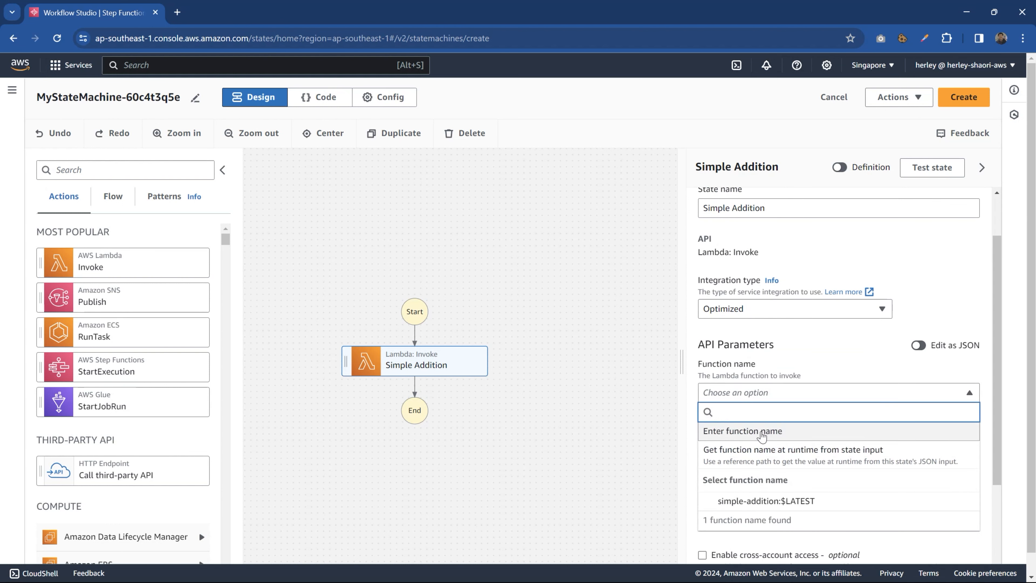
click(758, 437)
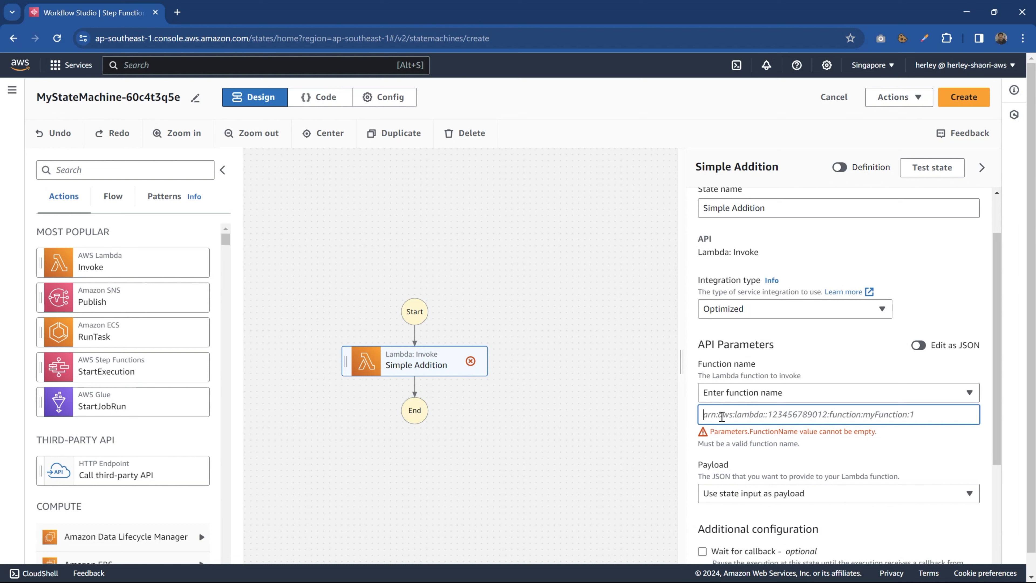
- Search the services for "lambda", open Lambda in a new browser tab and go to the simple-addition function
click(131, 64)
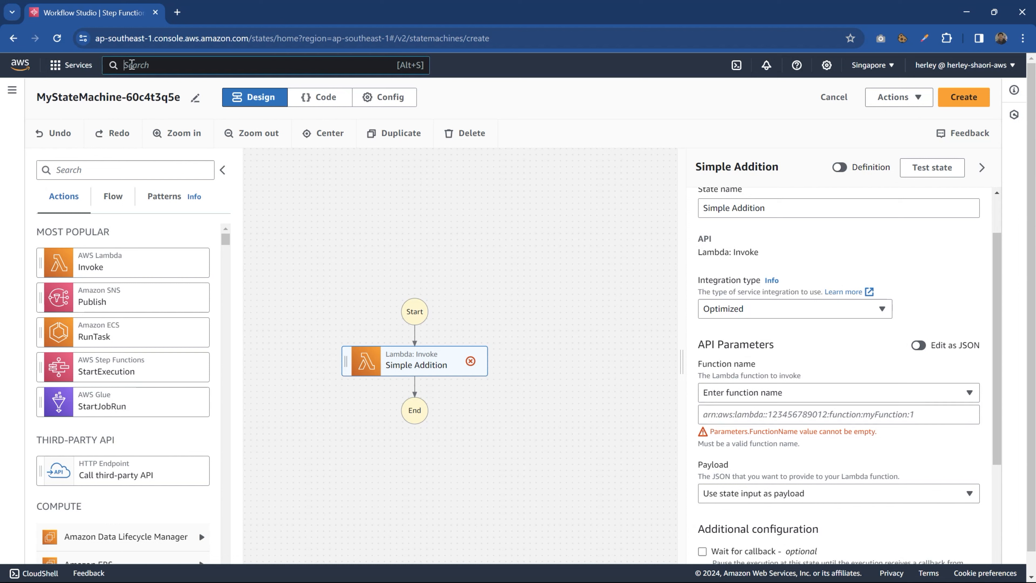
text(lambda)
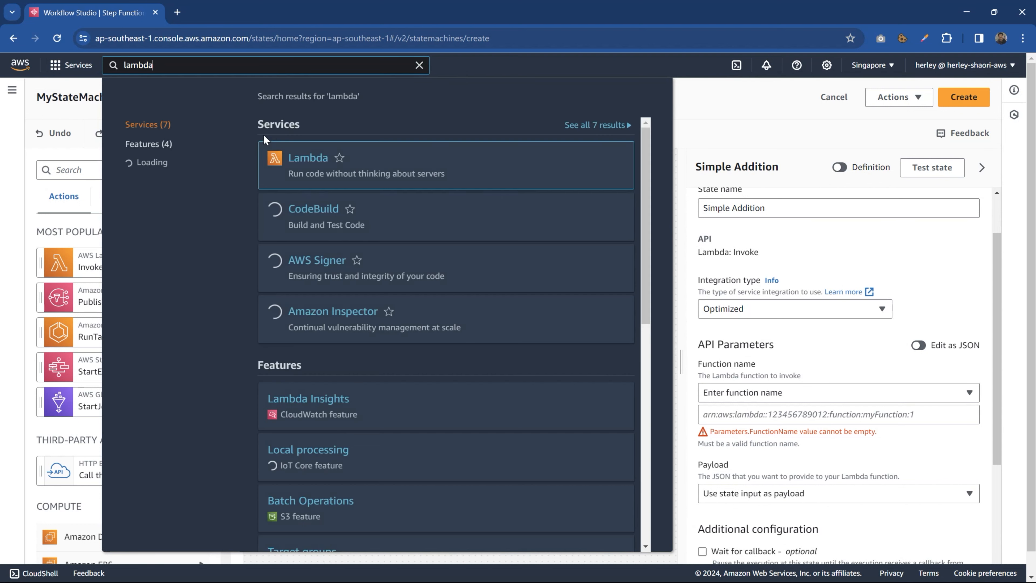
ctrl+click(310, 165)
click(225, 11)
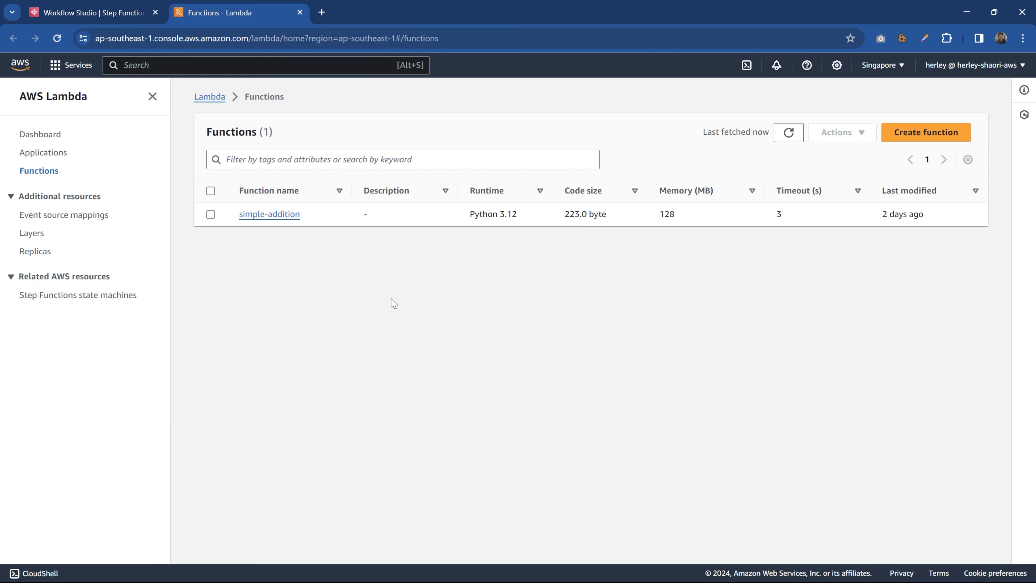
click(280, 216)
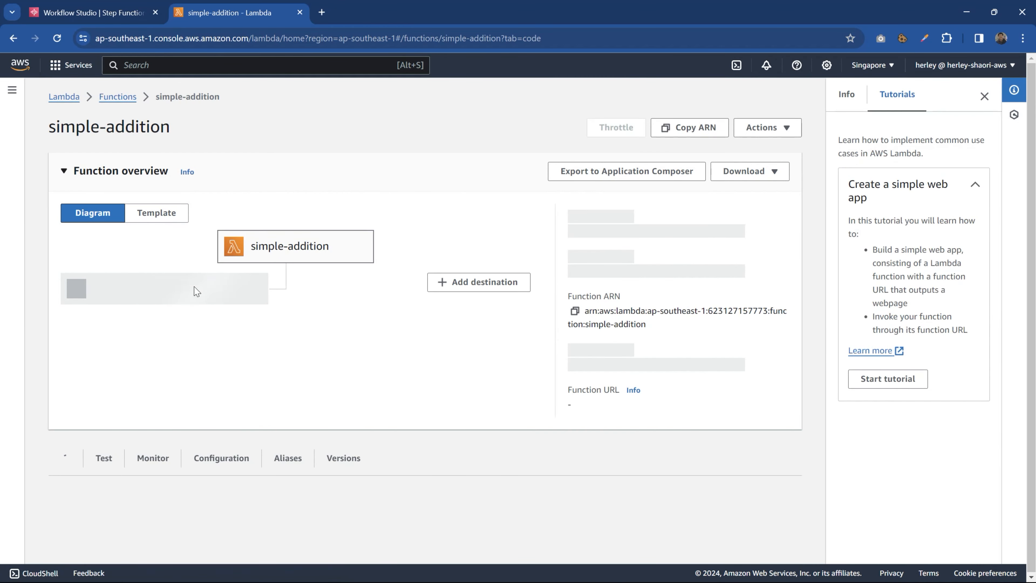
- Examine the lambda_function code, checking how lambda_handler uses the event's firstnumber and secondnumber inputs
scroll(176, 388, down, 3)
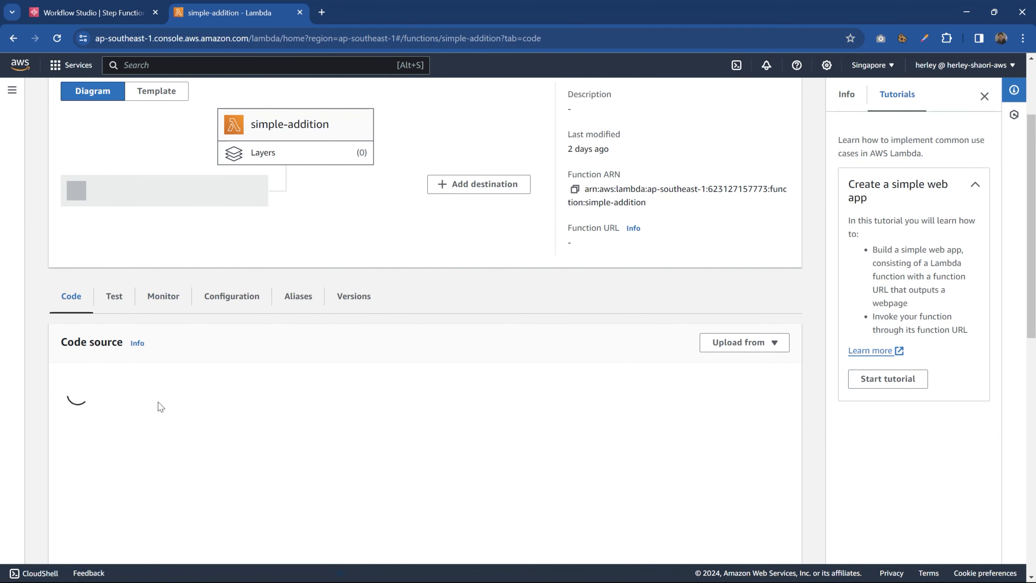
scroll(161, 407, down, 2)
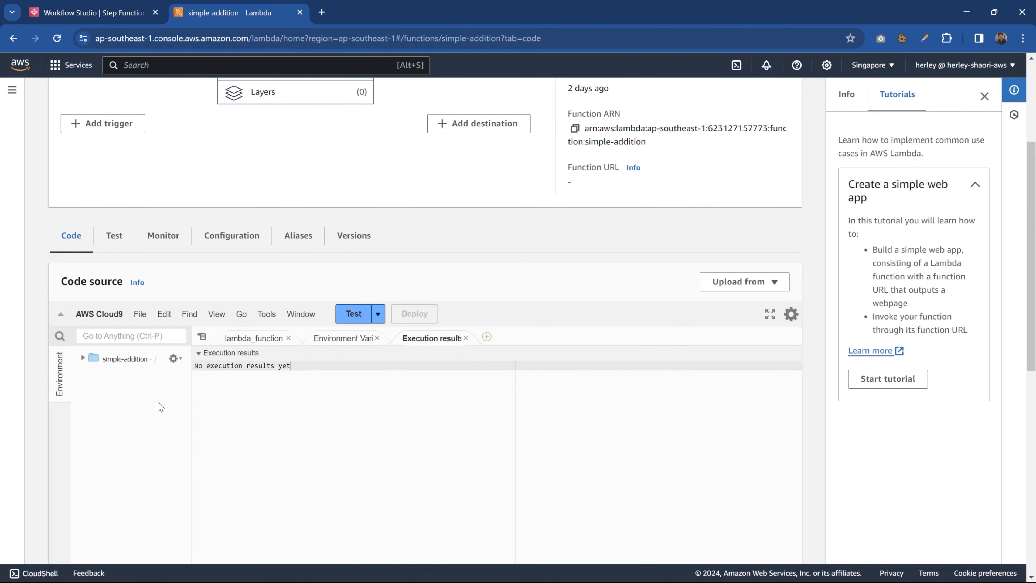
click(265, 339)
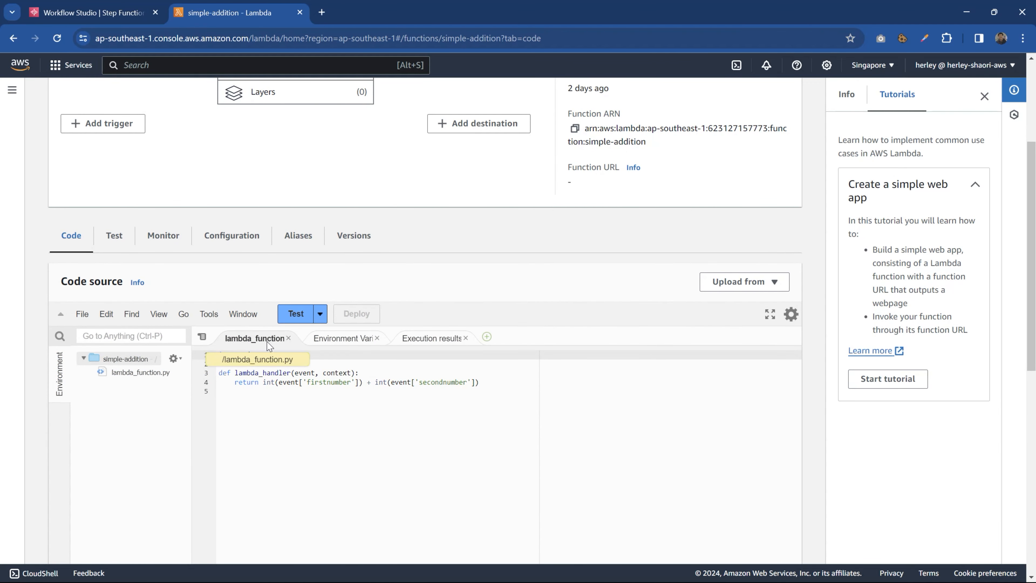
scroll(342, 398, down, 3)
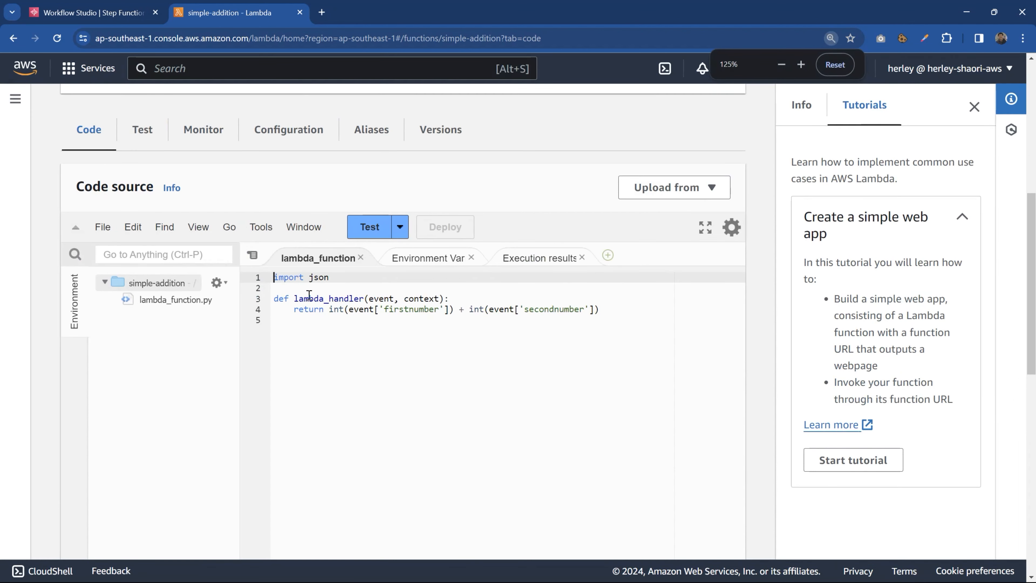
key(ctrl+plus)
key(ctrl+plus)
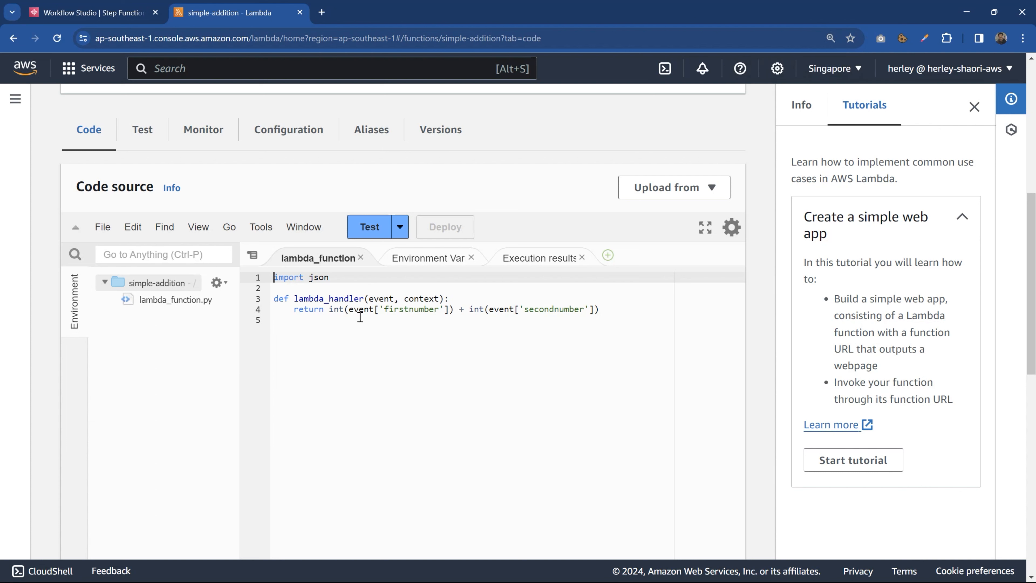
double_click(382, 299)
click(364, 312)
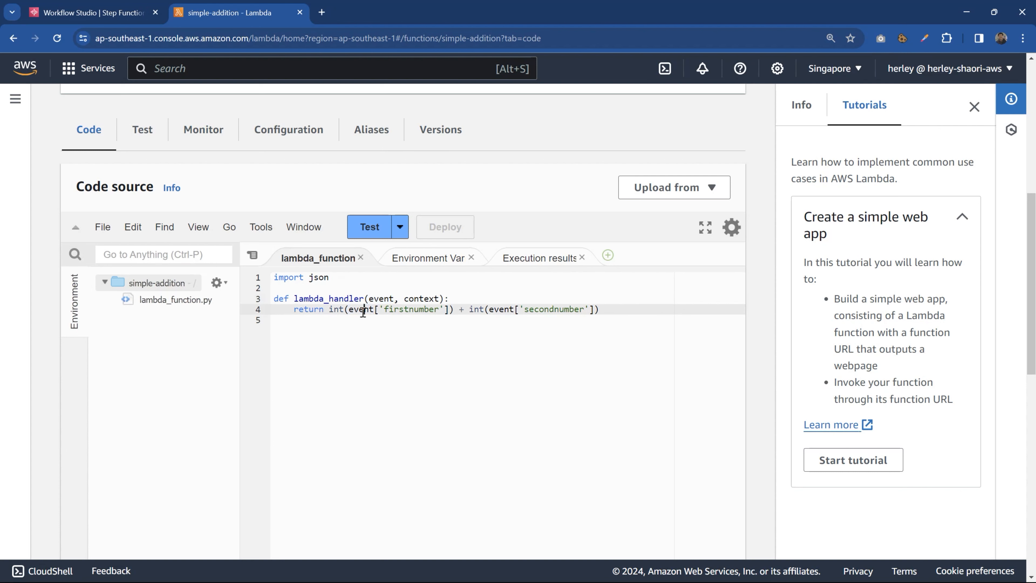
double_click(361, 310)
click(421, 315)
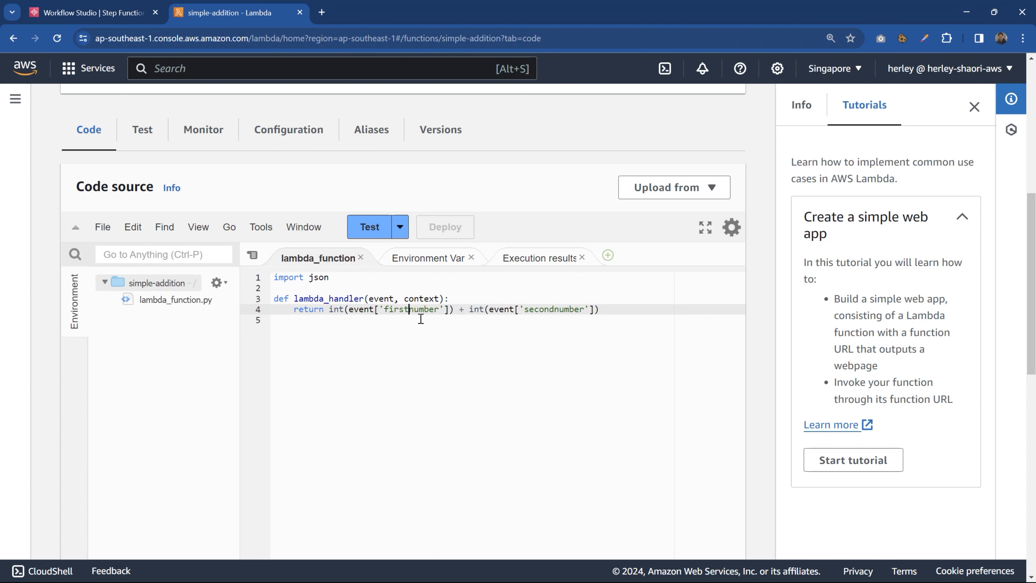
double_click(566, 310)
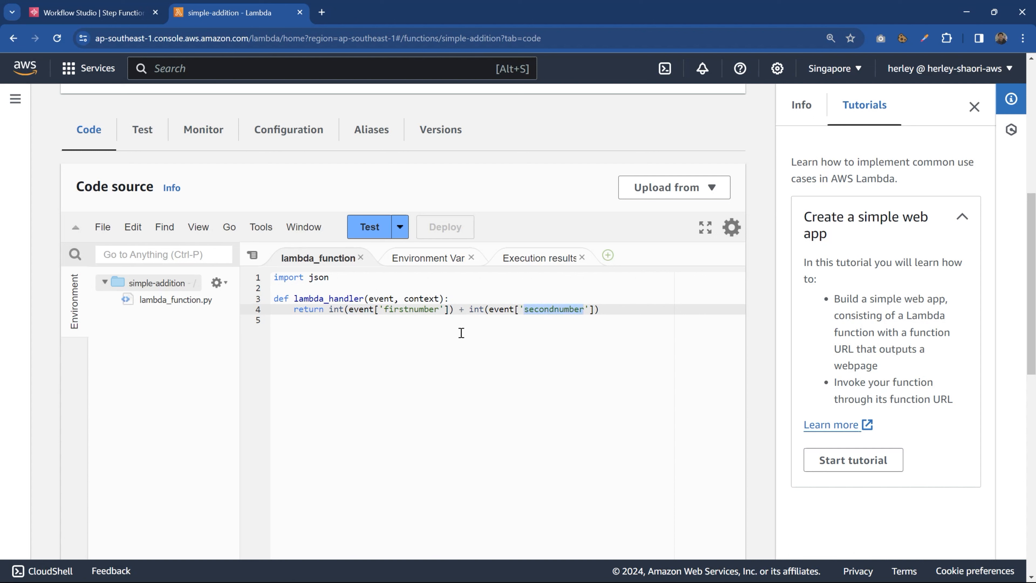
- Run the simple-addition function with its saved test event and review that event's JSON without editing it
click(369, 227)
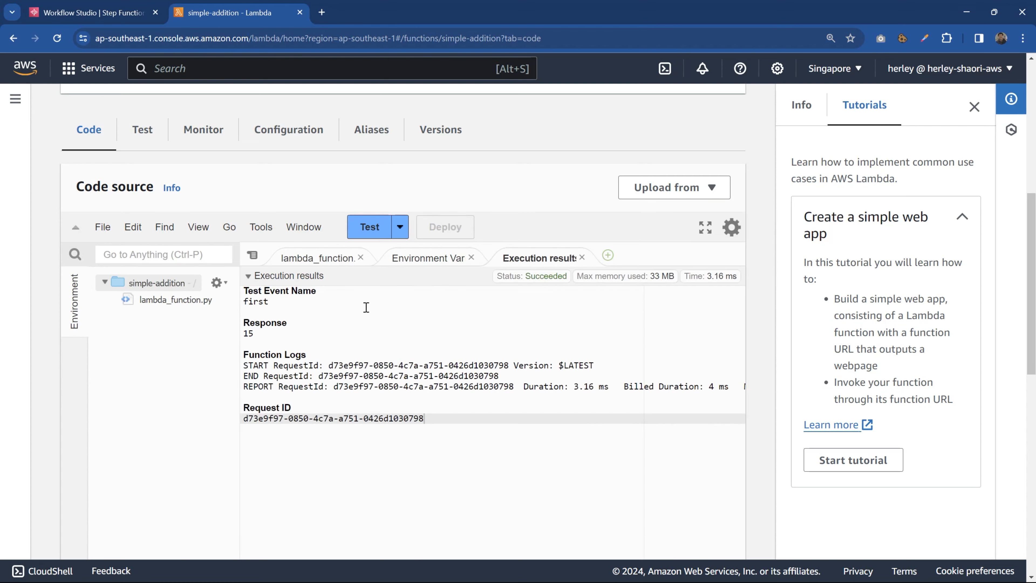
scroll(326, 355, down, 2)
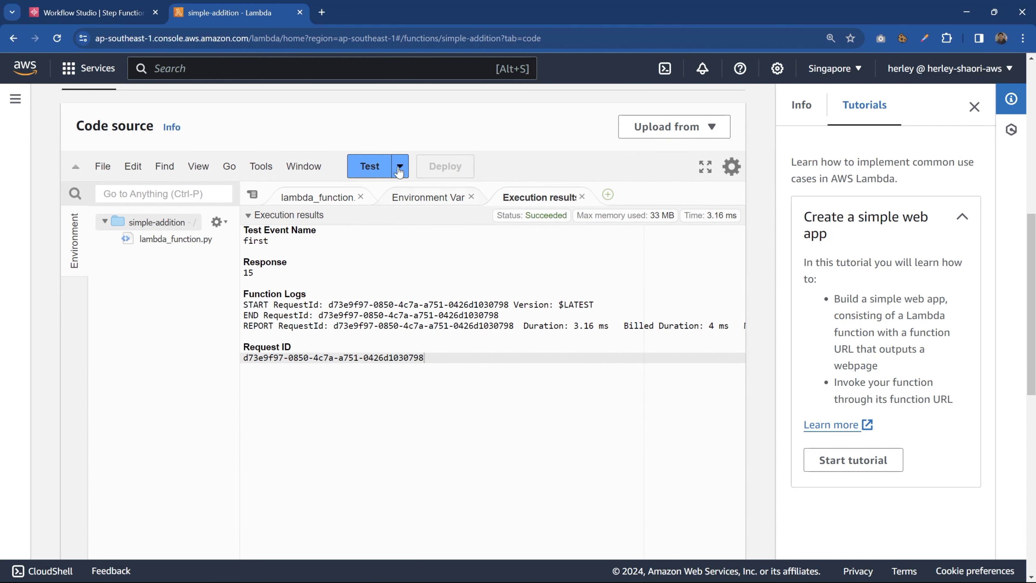
click(401, 171)
click(397, 187)
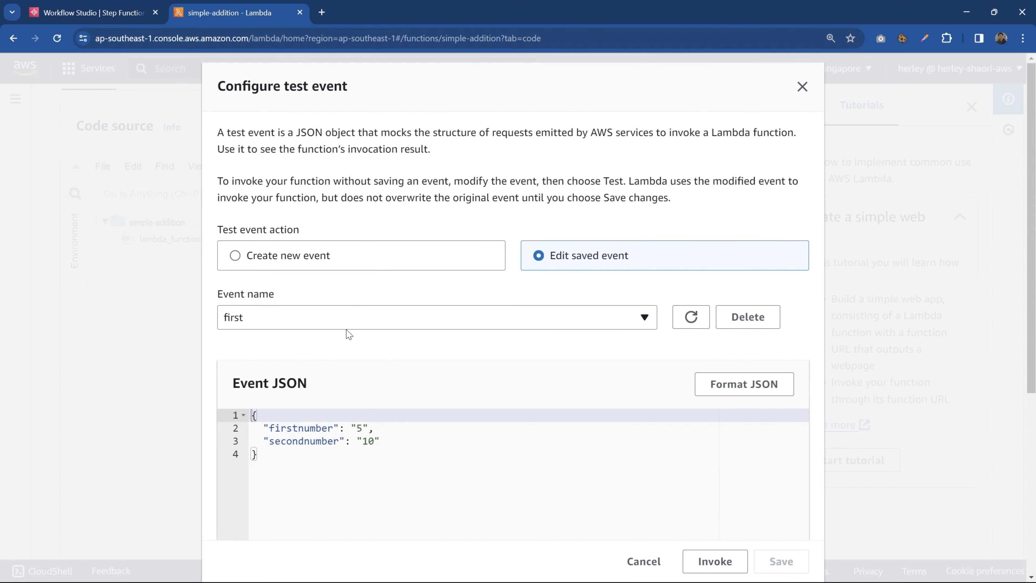
scroll(356, 383, down, 3)
drag(373, 307, 292, 306)
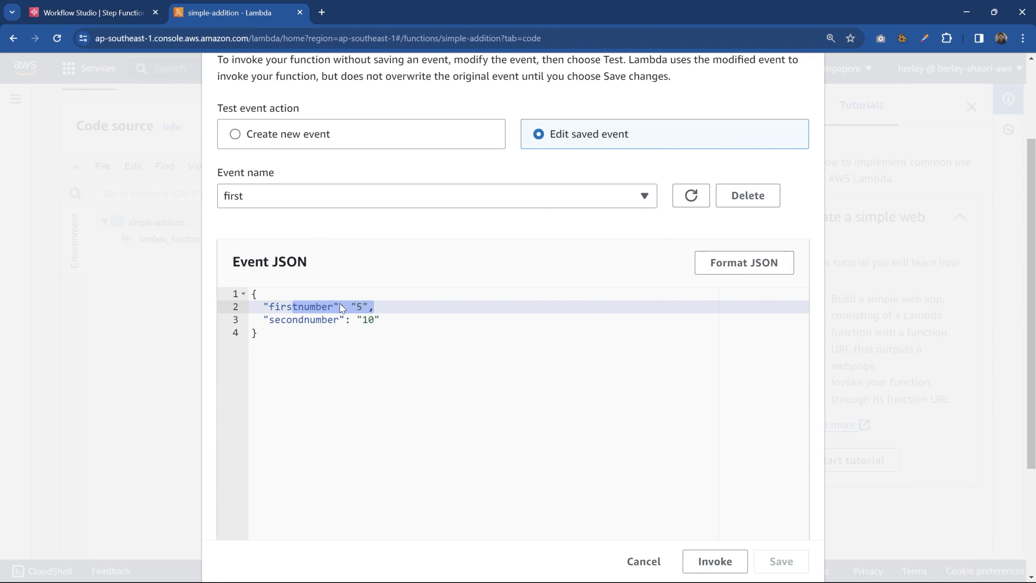
click(334, 319)
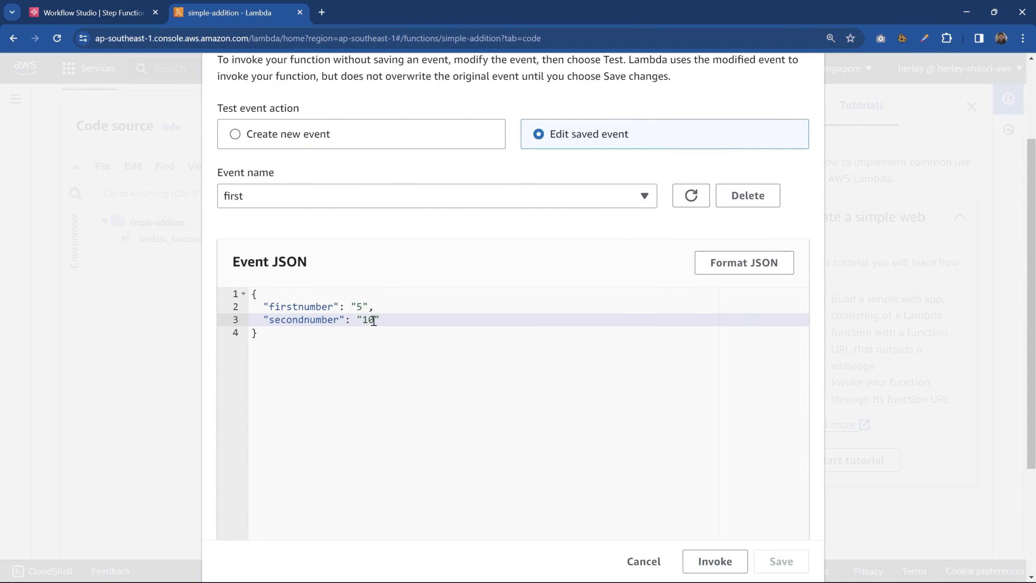
click(654, 564)
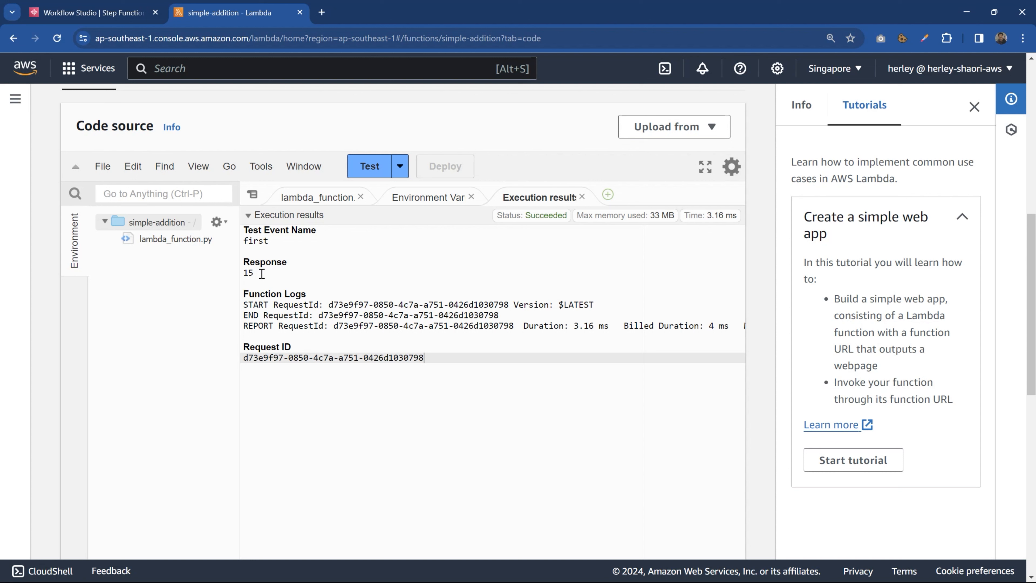
- Copy the simple-addition function's ARN and paste it as the function name of the Simple Addition state in Workflow Studio
scroll(272, 282, up, 10)
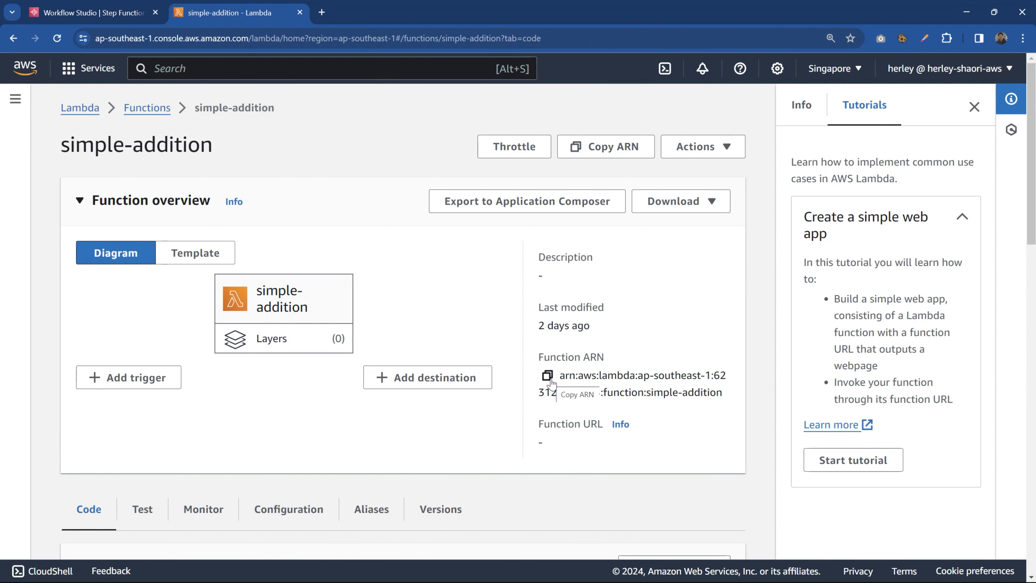
click(549, 377)
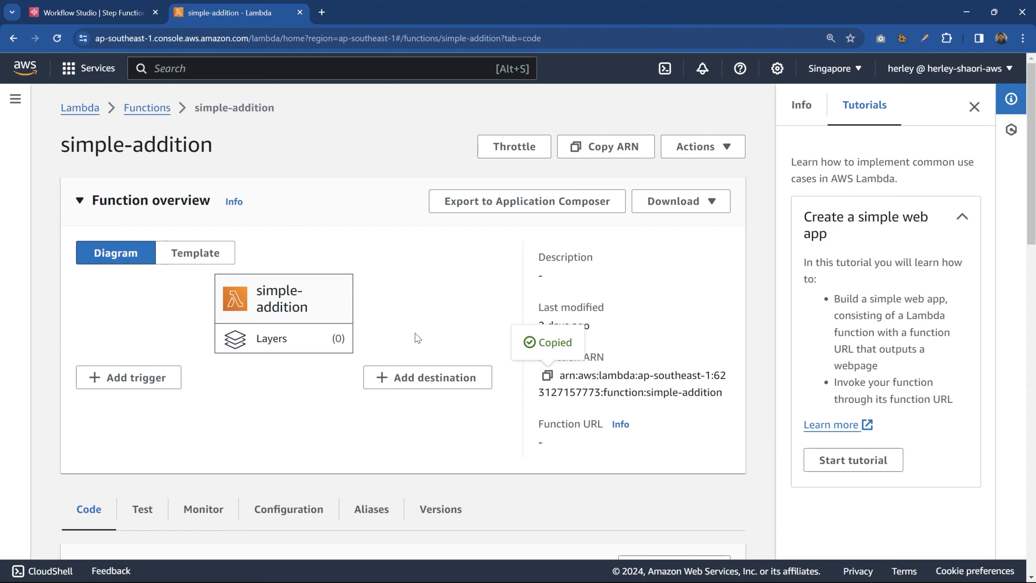
click(110, 6)
key(ctrl+plus)
key(ctrl+plus)
scroll(775, 368, down, 3)
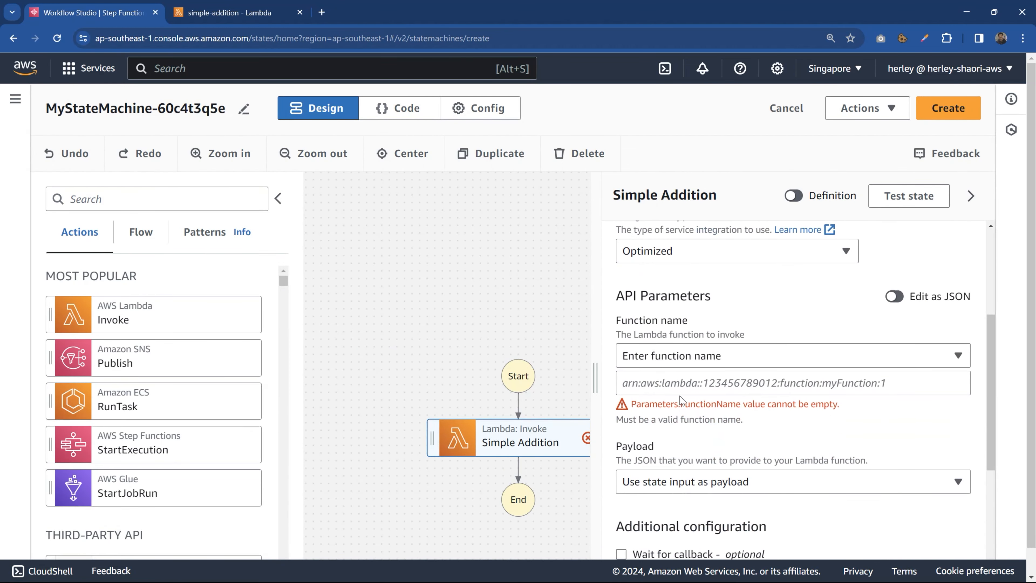
click(675, 383)
key(ctrl+v)
scroll(675, 384, down, 3)
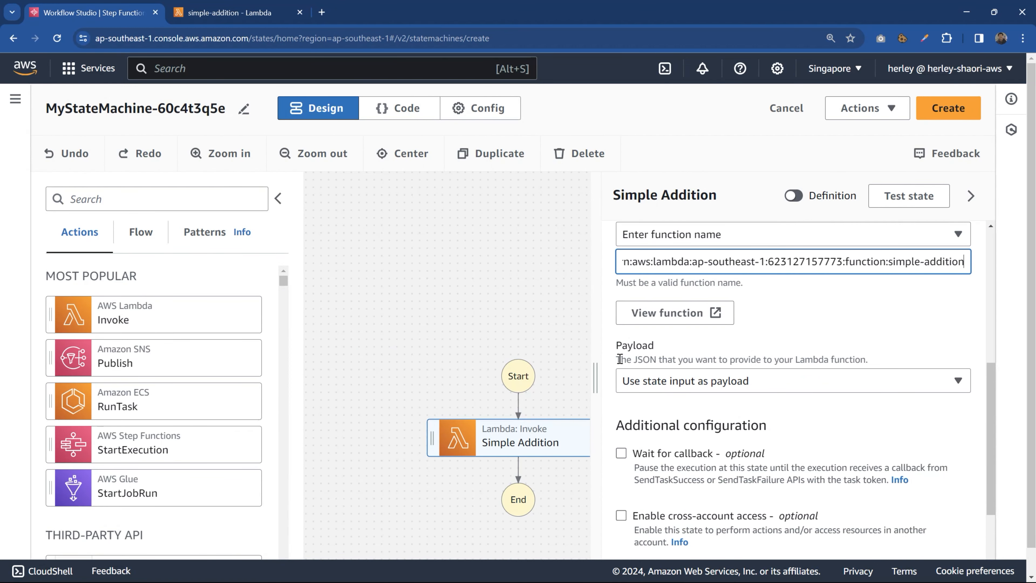
- Start creating the state machine, review the permissions for its new execution role, and cancel the role confirmation
drag(594, 371, 684, 371)
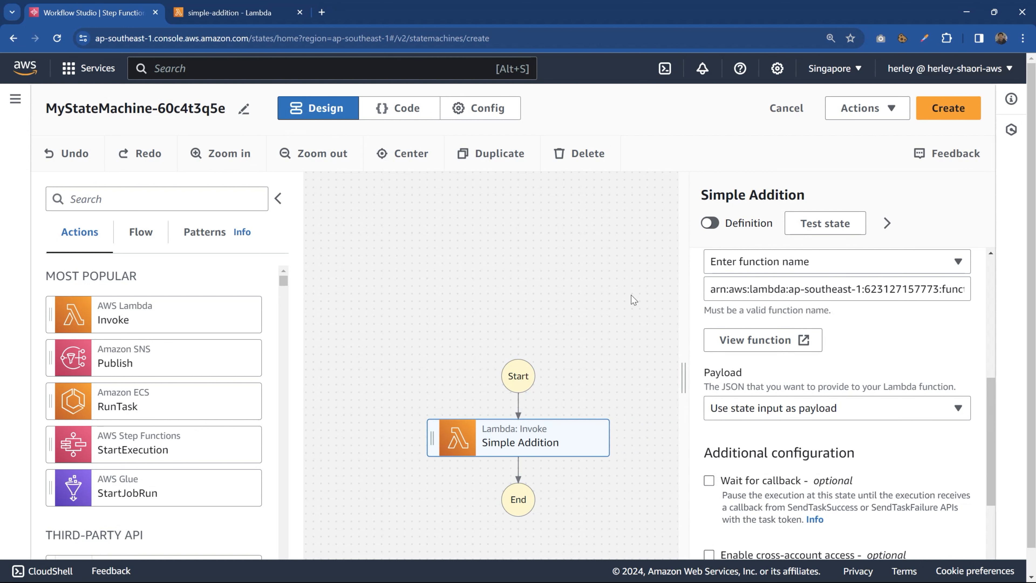
key(ctrl+minus)
key(ctrl+minus)
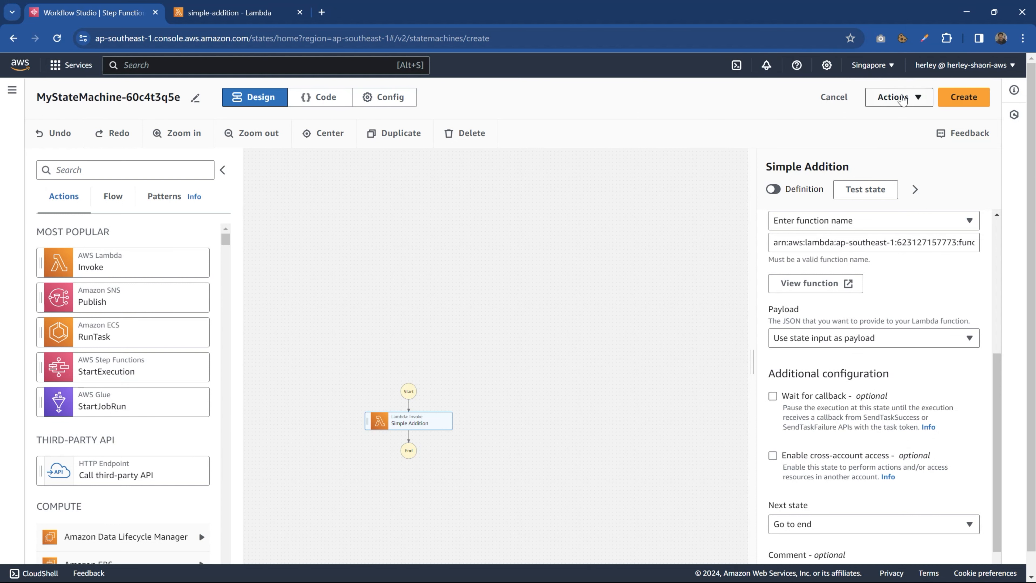
click(950, 99)
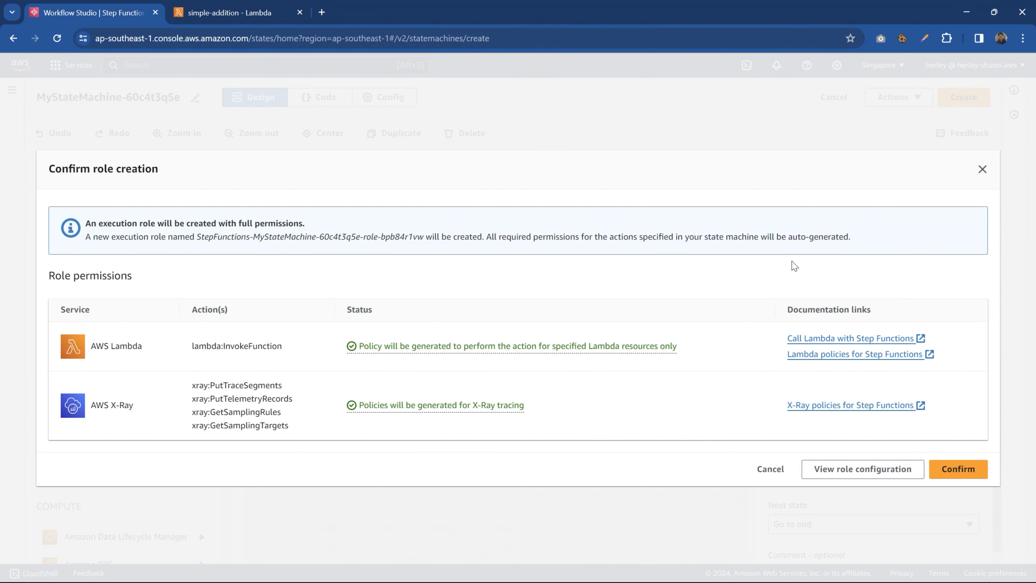
click(770, 469)
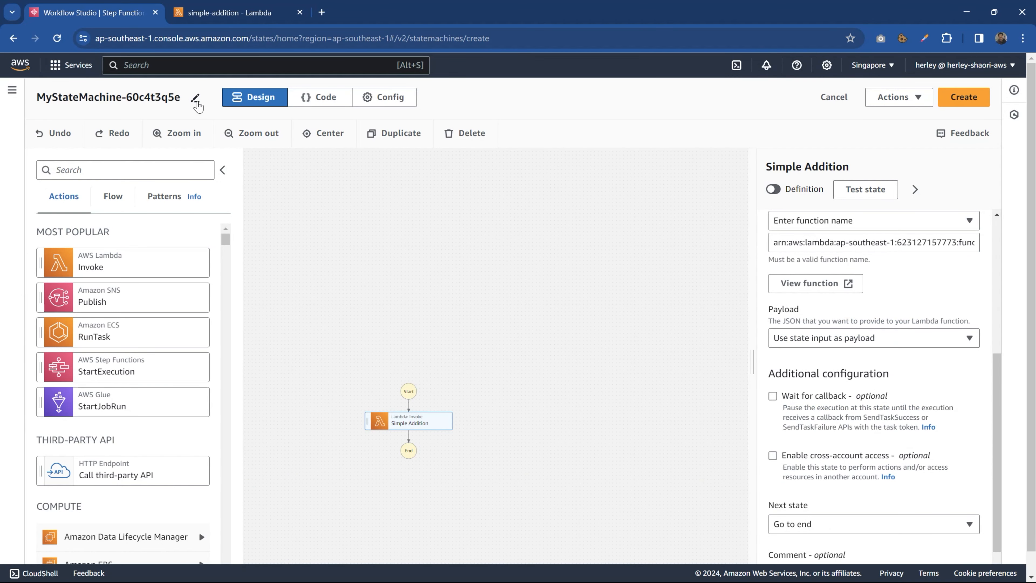
- Name the state machine simple-addition-workflow in its configuration
click(387, 102)
click(208, 273)
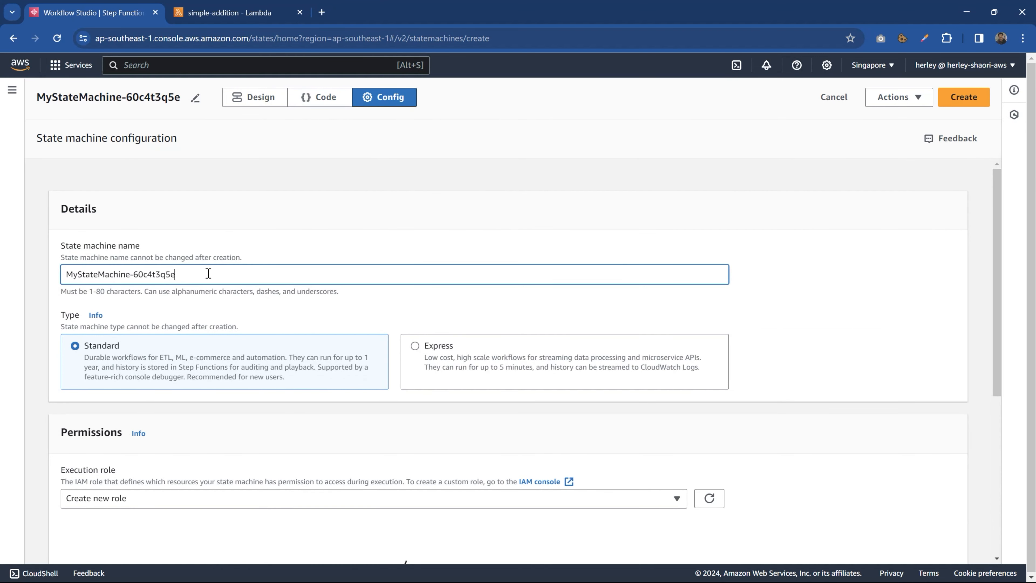
triple_click(208, 273)
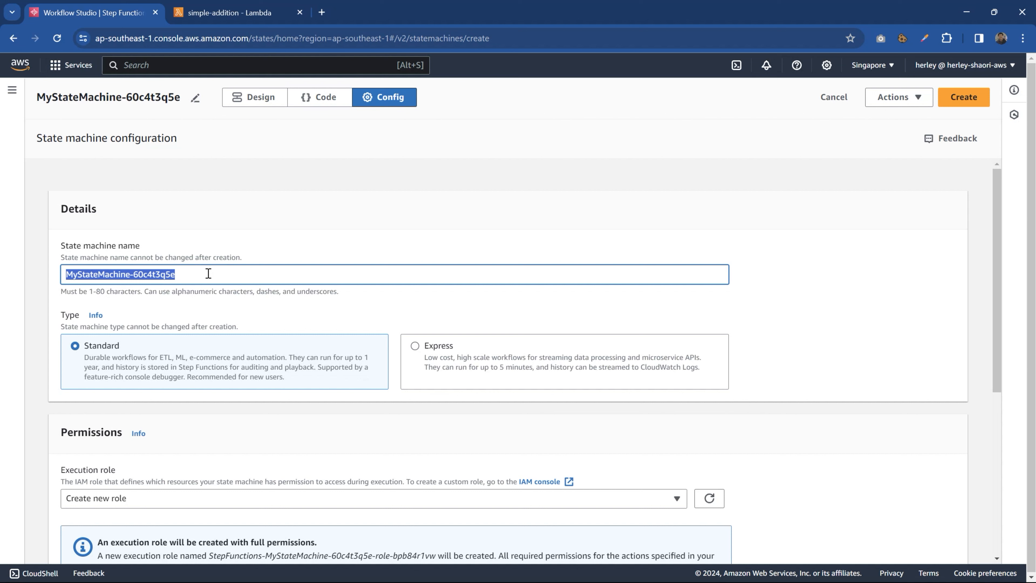
text(simple-additi)
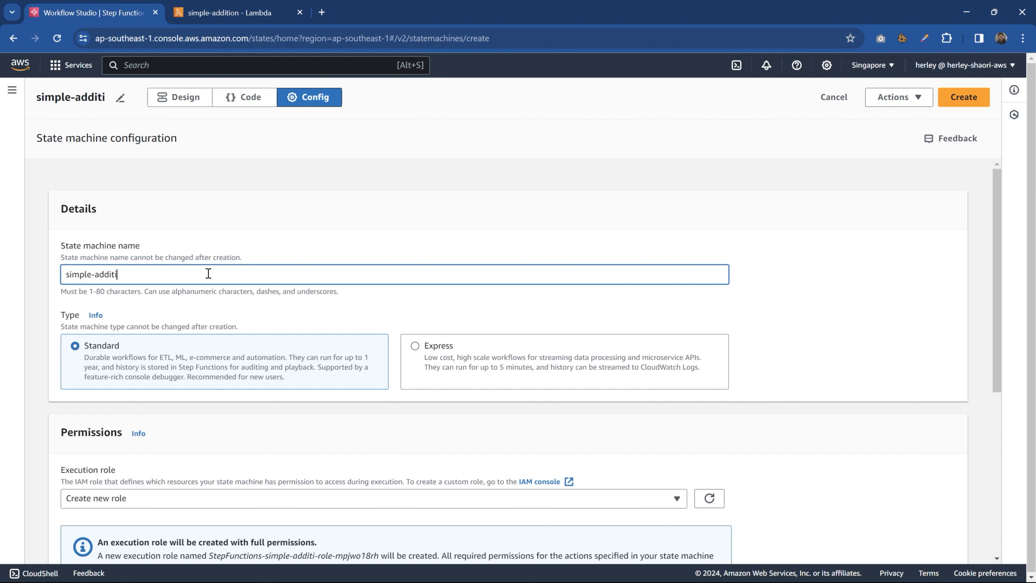
text(on-work)
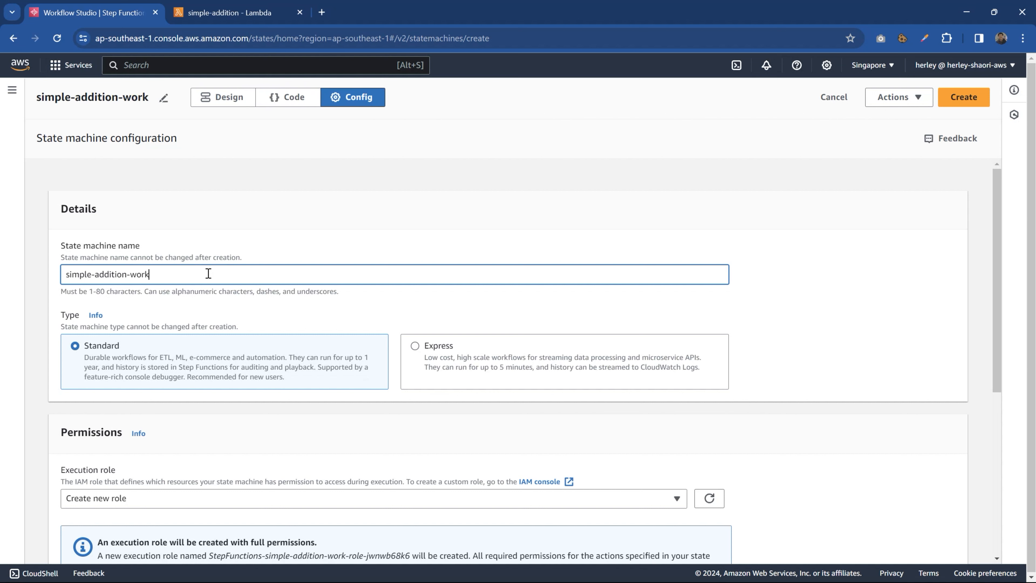
text(flow)
- Set the state machine's type to Express
scroll(208, 274, down, 4)
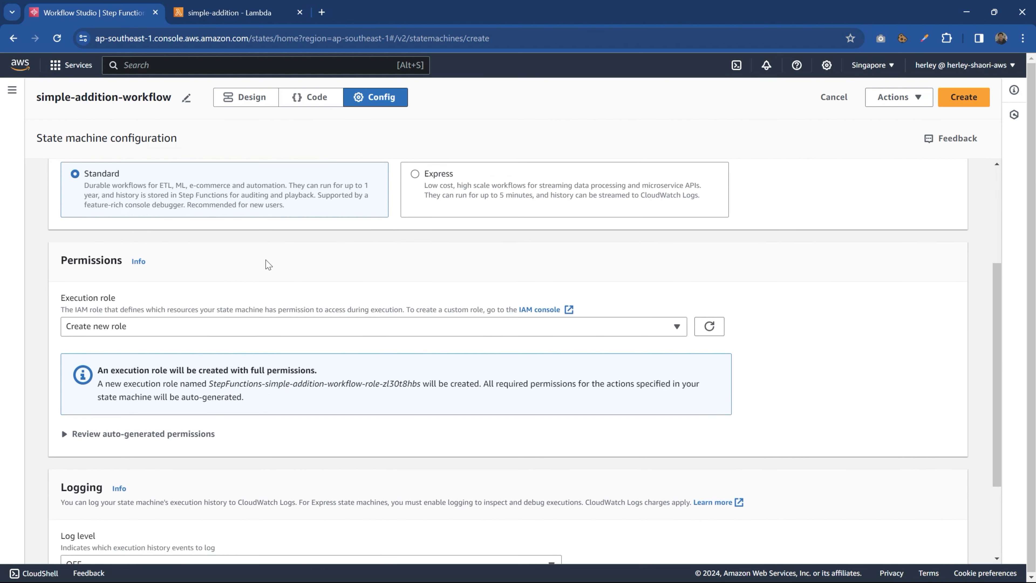
scroll(268, 265, up, 3)
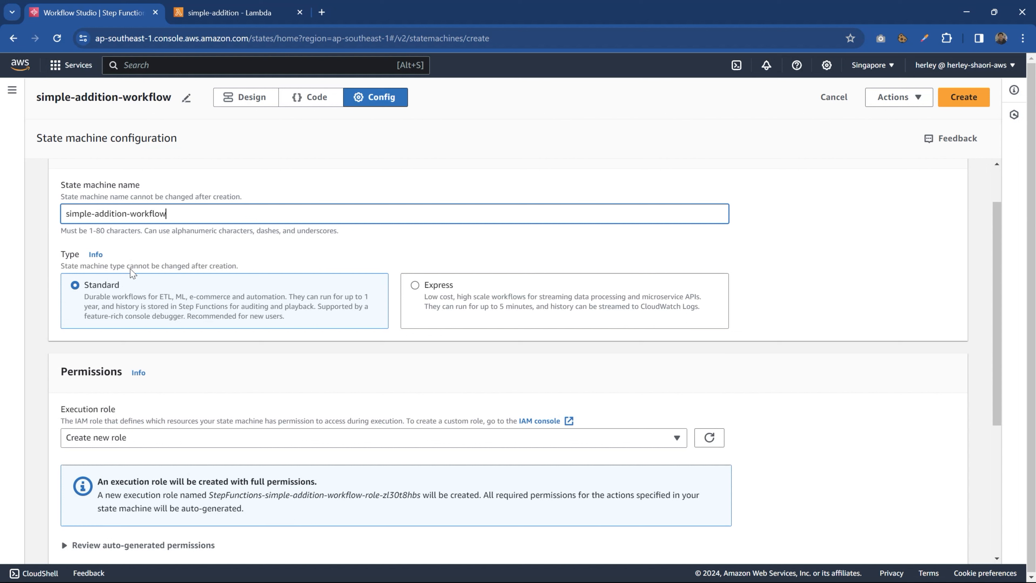
click(460, 303)
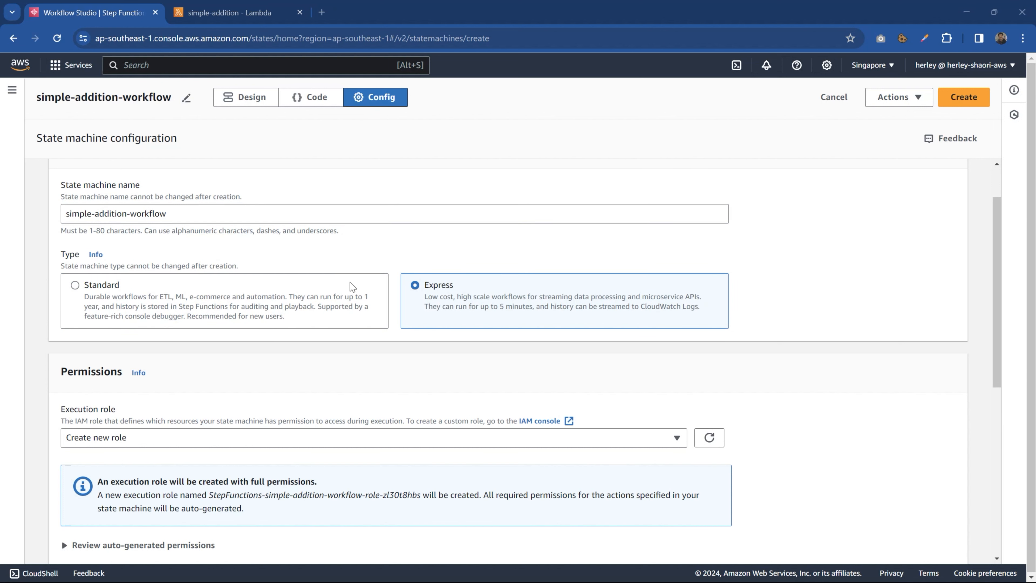
- Switch the logging level to ERROR and return it to ALL
scroll(420, 308, down, 2)
scroll(423, 258, down, 3)
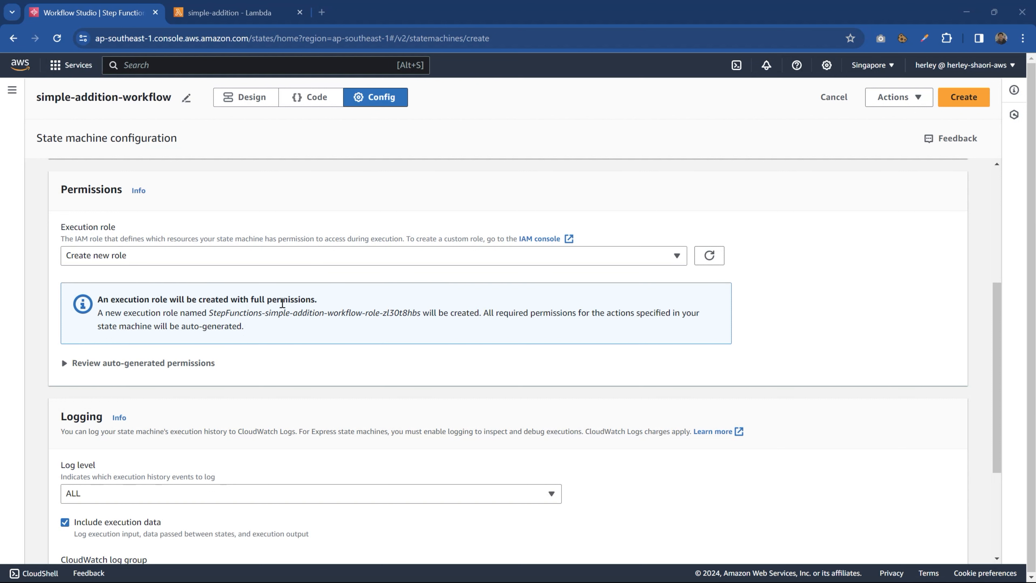
scroll(282, 302, down, 4)
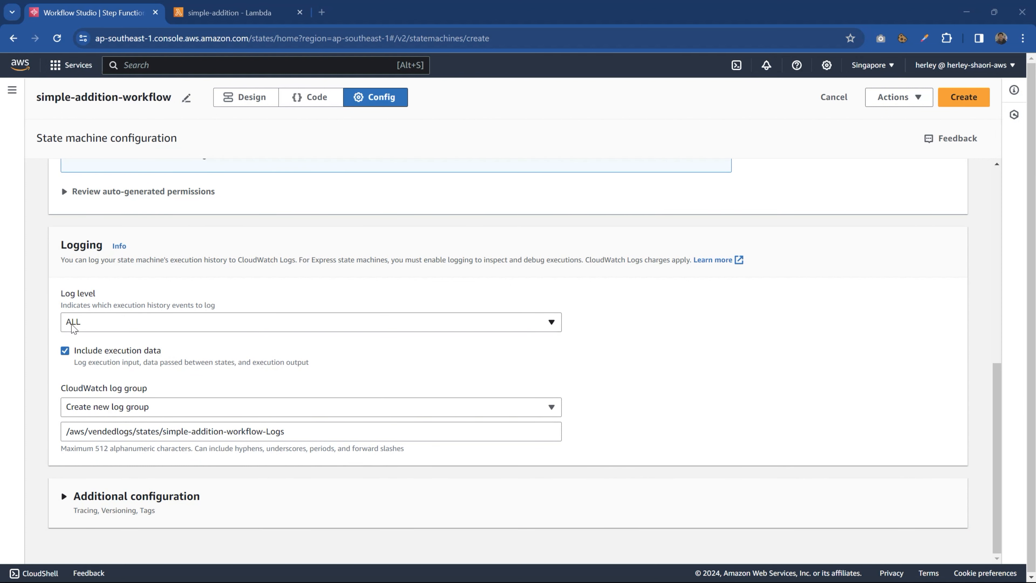
click(73, 326)
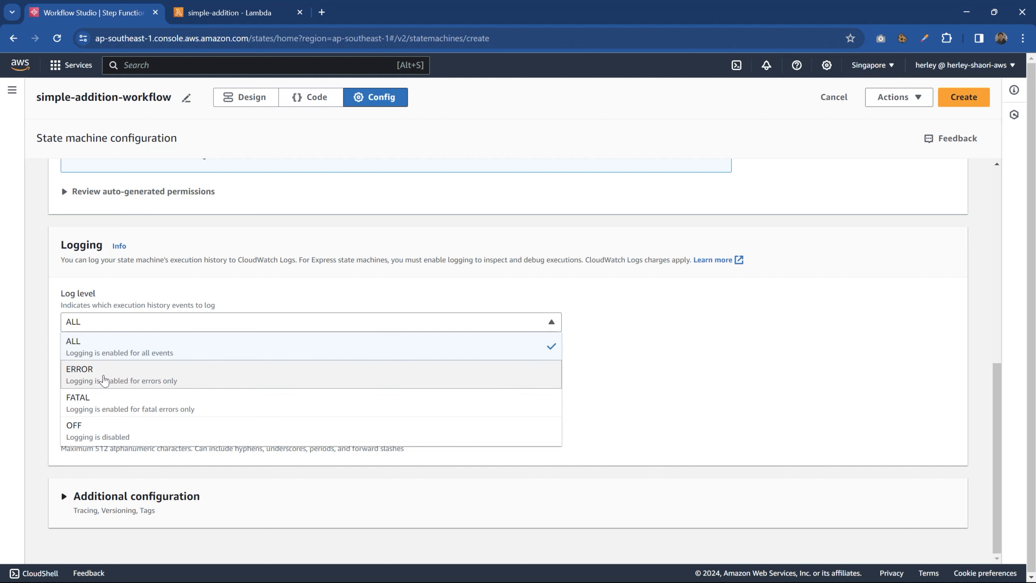
click(104, 380)
click(118, 321)
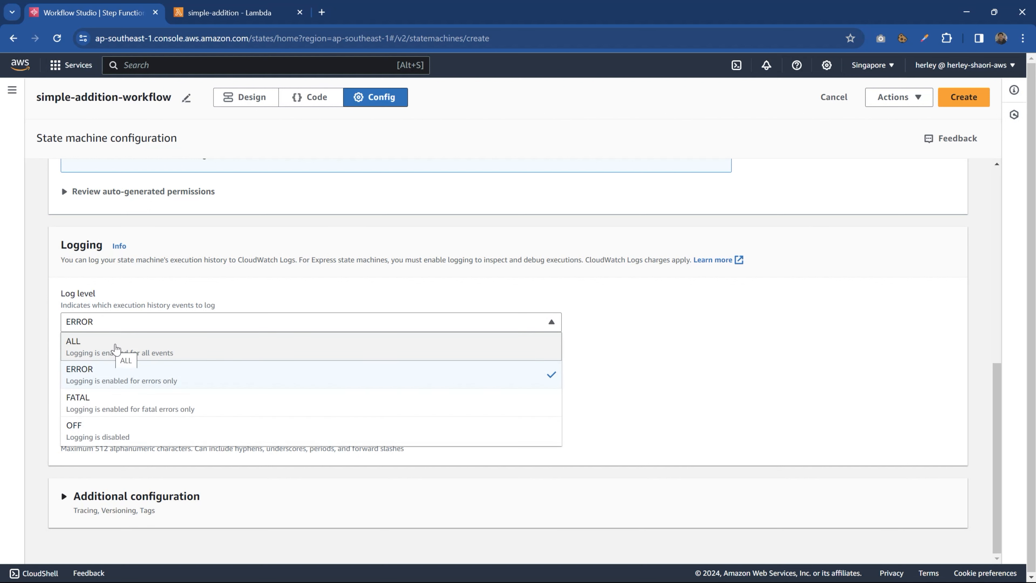
click(116, 348)
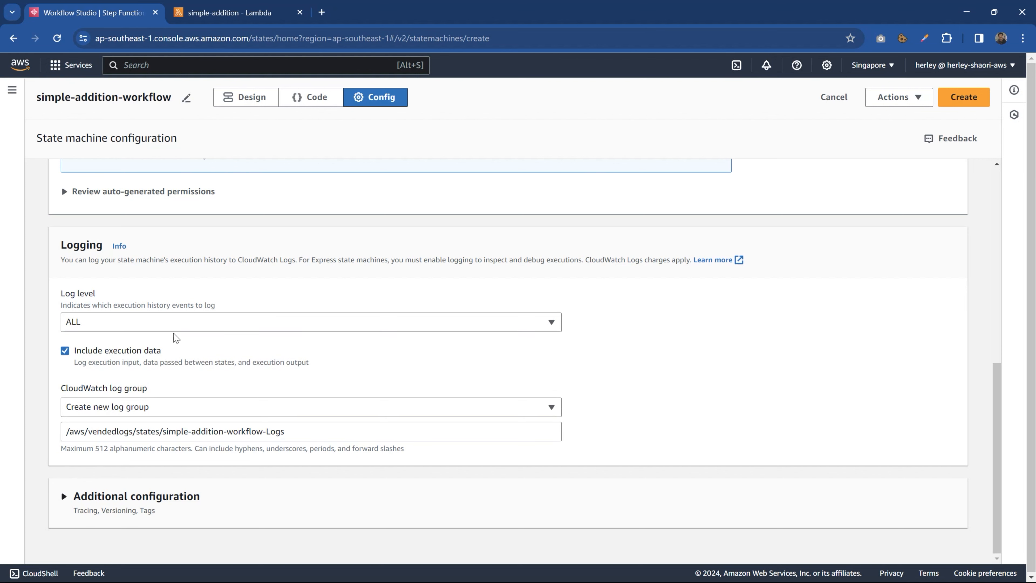
- Try to create the state machine, confirming the creation of its new execution role
scroll(171, 349, up, 10)
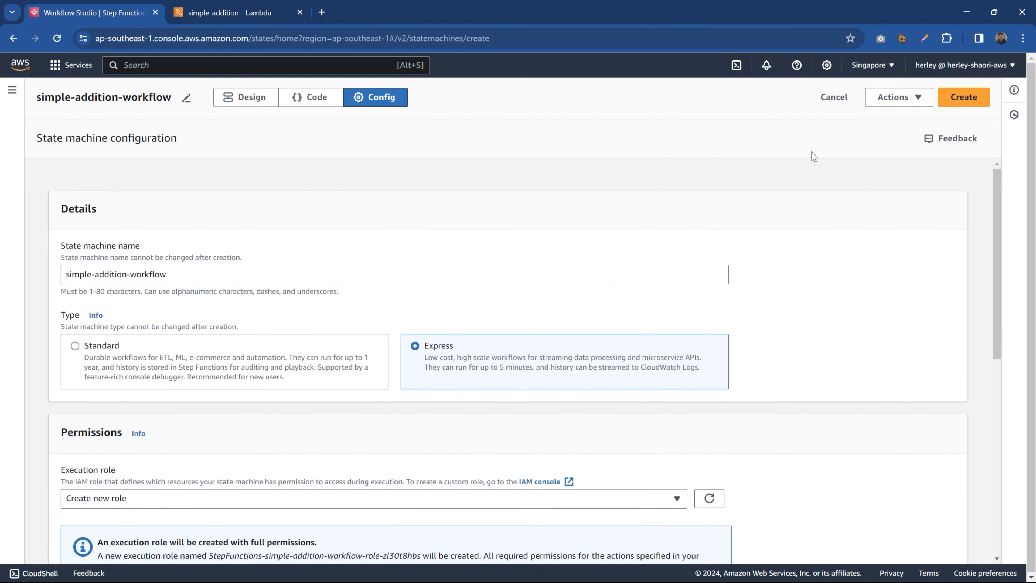
click(955, 98)
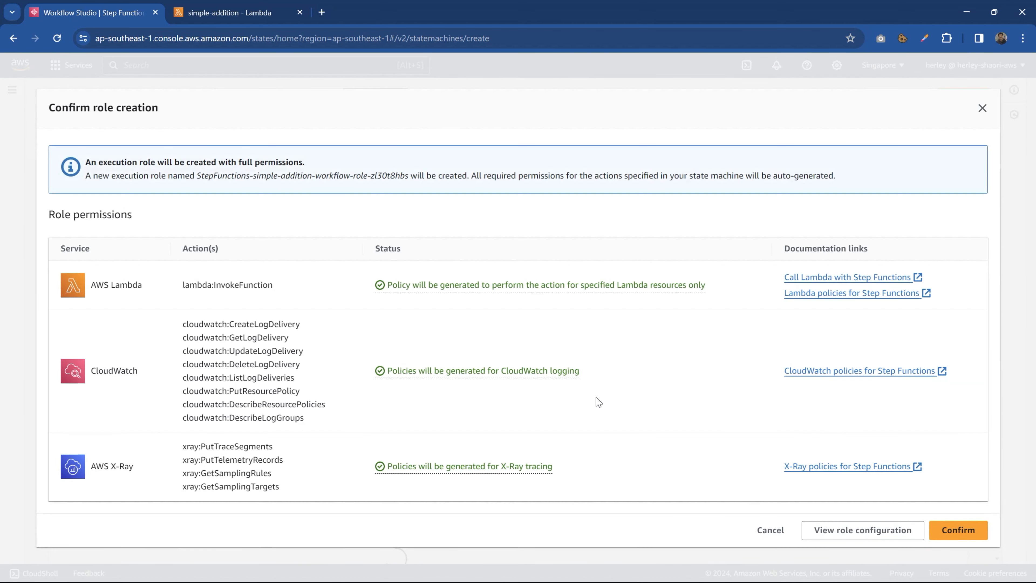
click(946, 530)
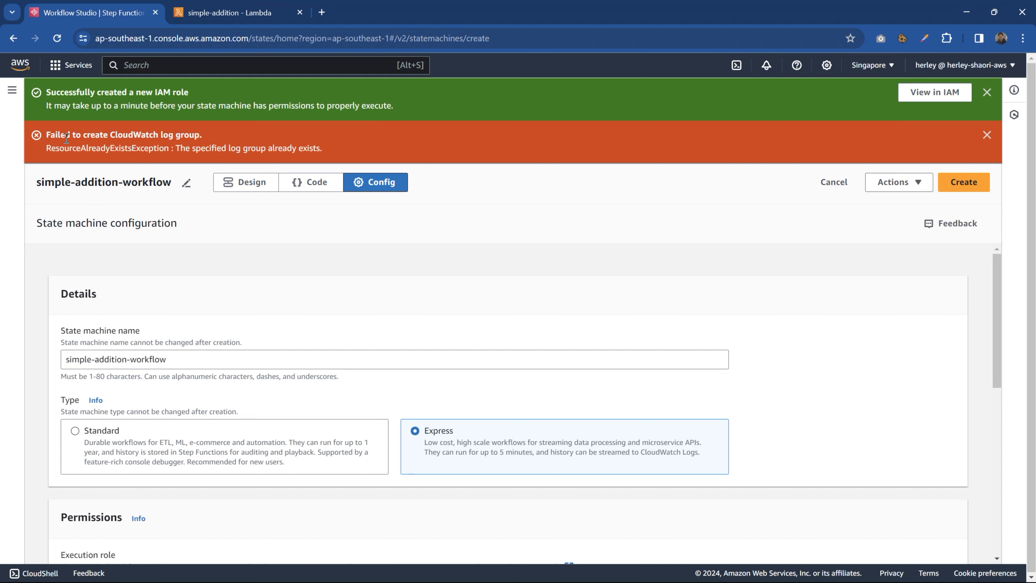
- Rename the new CloudWatch log group as /aws/vendedlogs/states/simple-addition-Logs and create the state machine
drag(66, 138, 244, 148)
scroll(194, 308, down, 10)
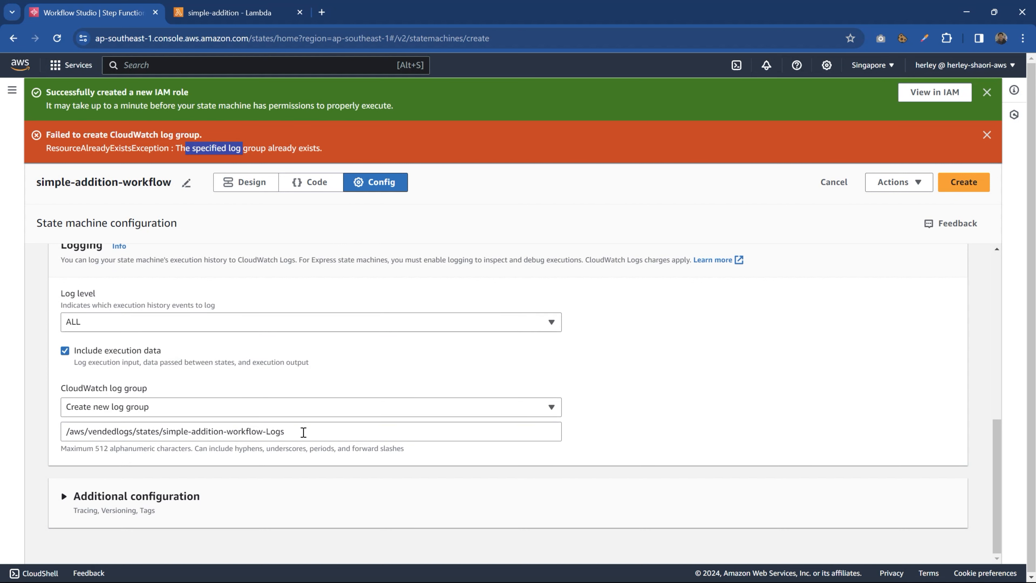
click(305, 432)
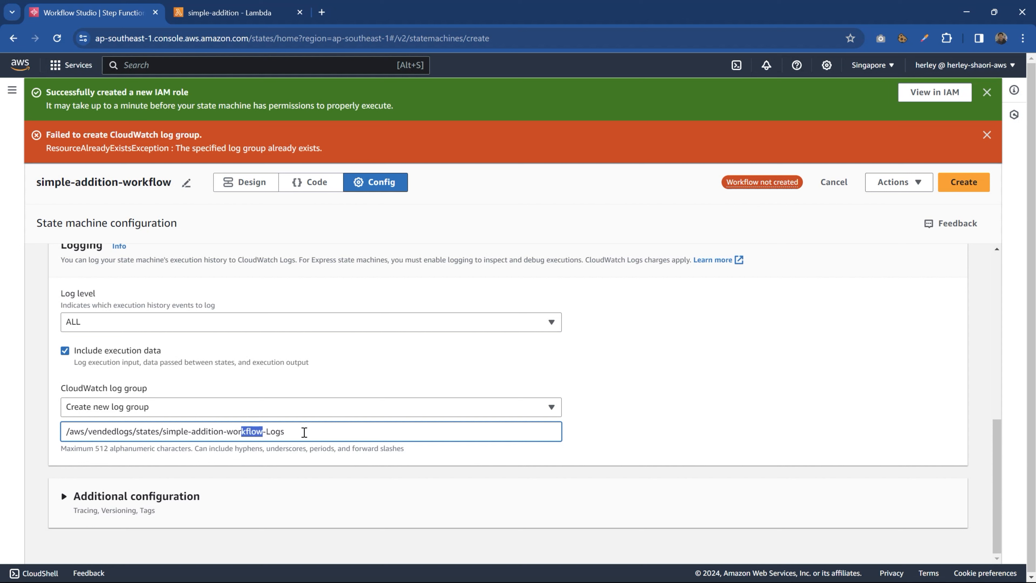
key(BackSpace)
key(BackSpace)
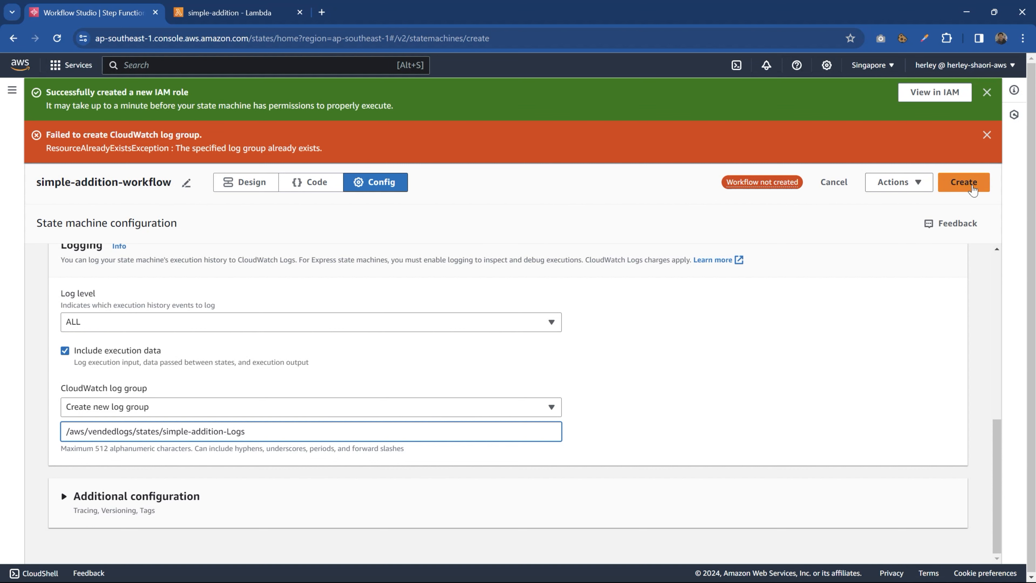
click(964, 183)
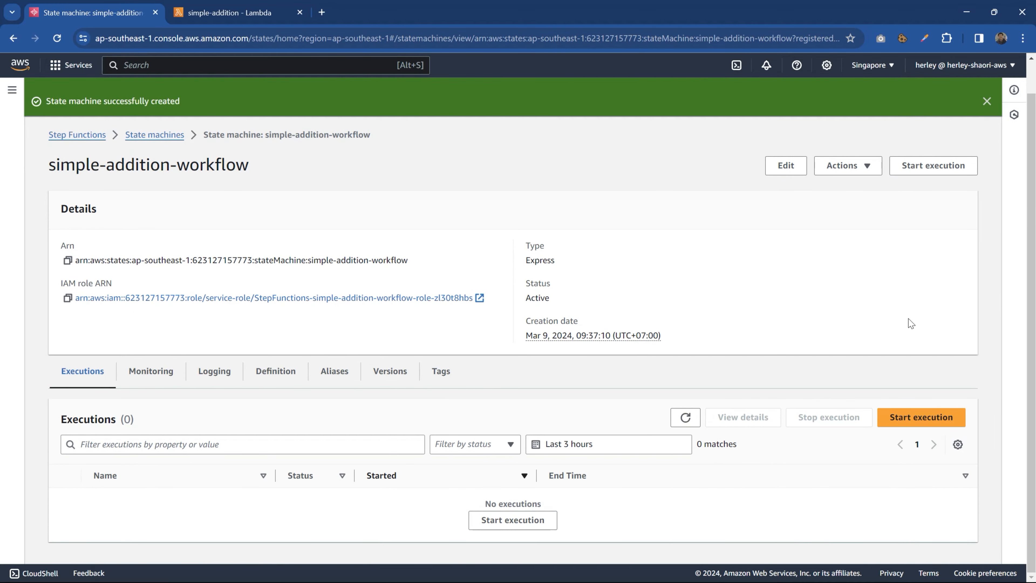
- Open a new execution of simple-addition-workflow and copy the event JSON from the simple-addition Lambda function's saved test event named first
click(915, 417)
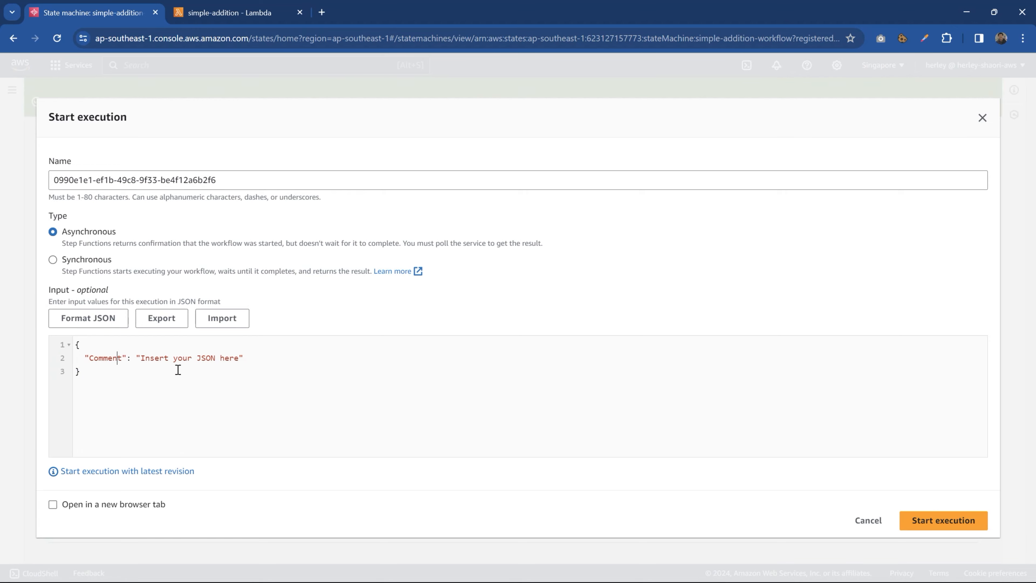
double_click(106, 359)
click(228, 12)
scroll(285, 409, down, 5)
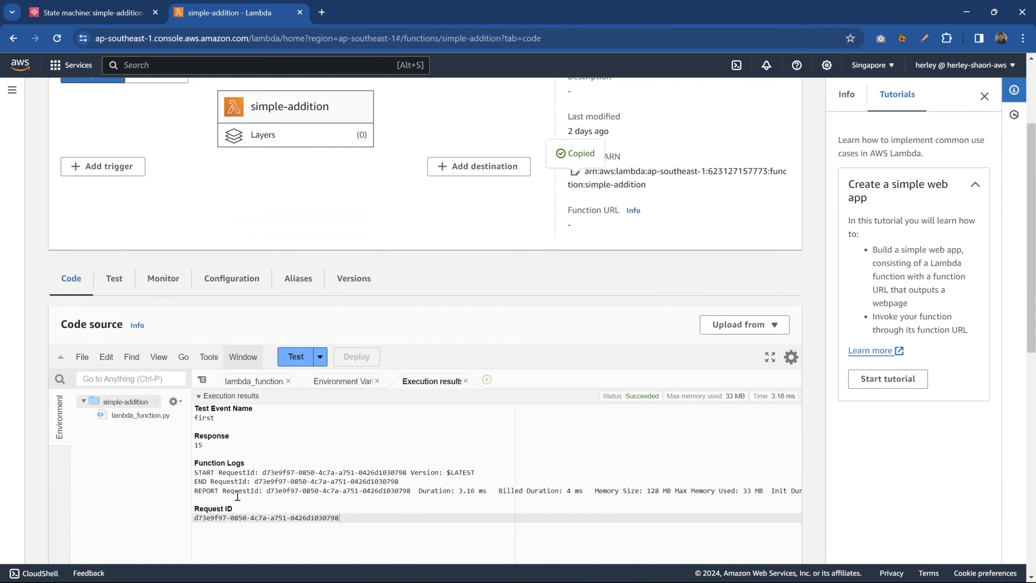
click(320, 315)
click(326, 333)
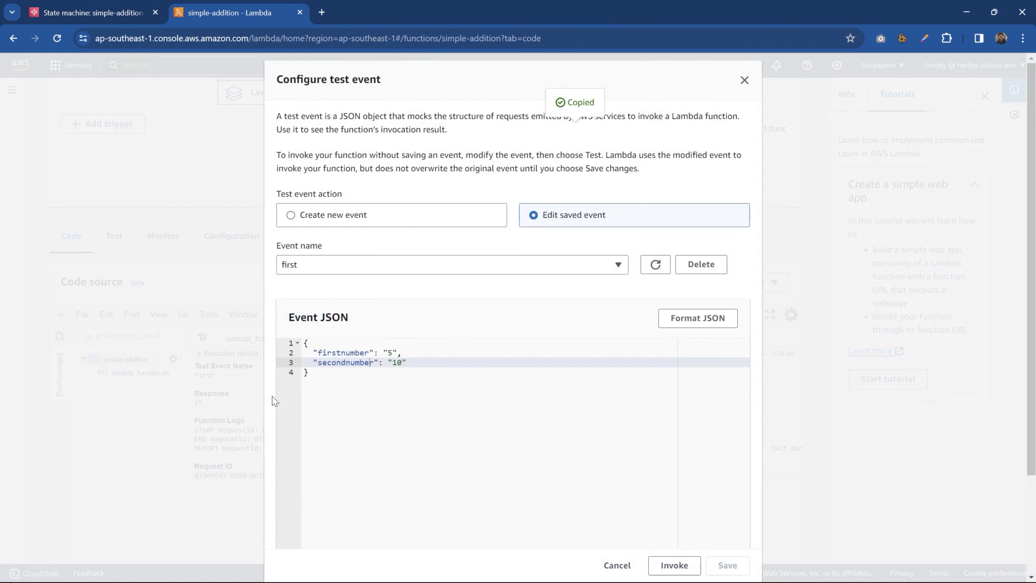
click(371, 372)
key(ctrl+a)
key(ctrl+c)
click(617, 565)
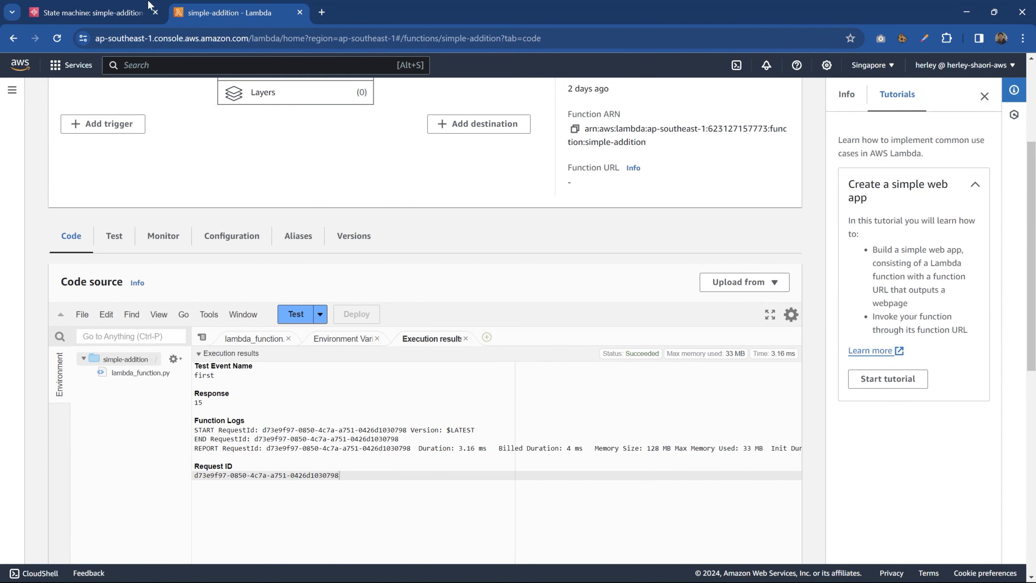
- Replace the execution's default input with the copied JSON, firstnumber "5" and secondnumber "10", and start the execution
click(112, 8)
click(195, 392)
key(ctrl+a)
key(ctrl+v)
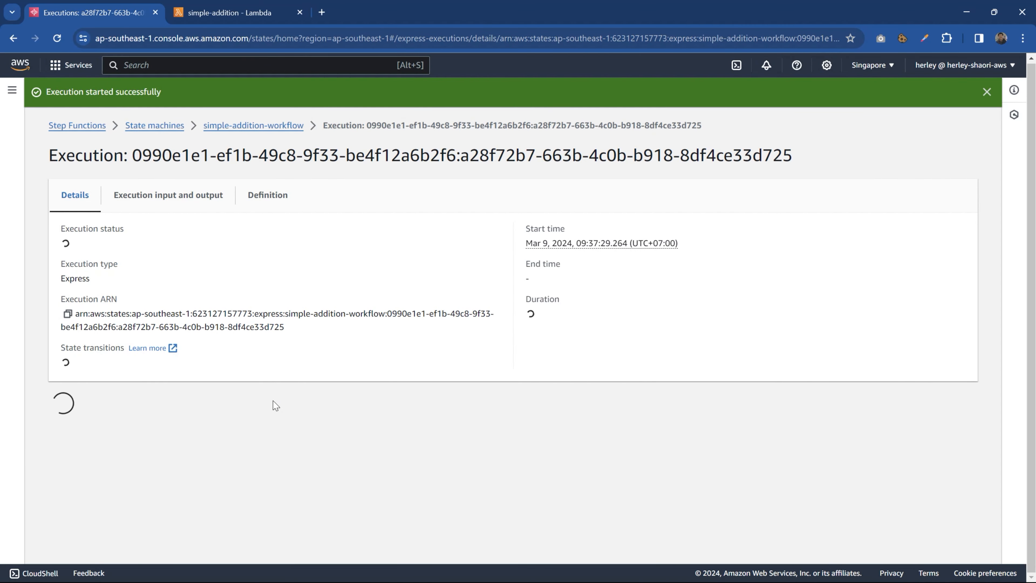
- Check the Simple Addition state in the execution graph and open the execution's IAM role to view its permissions policies
scroll(273, 405, down, 6)
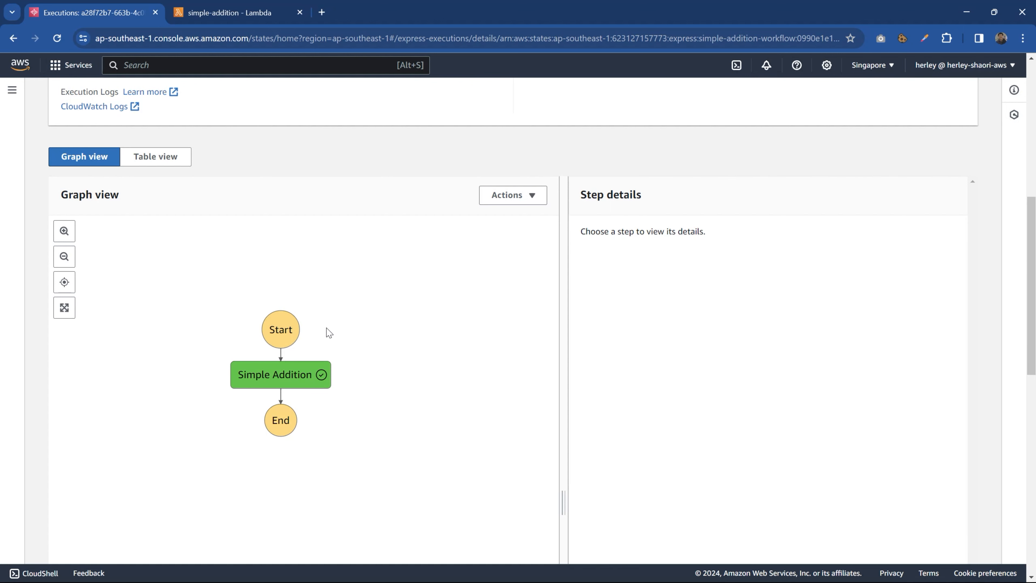
click(308, 374)
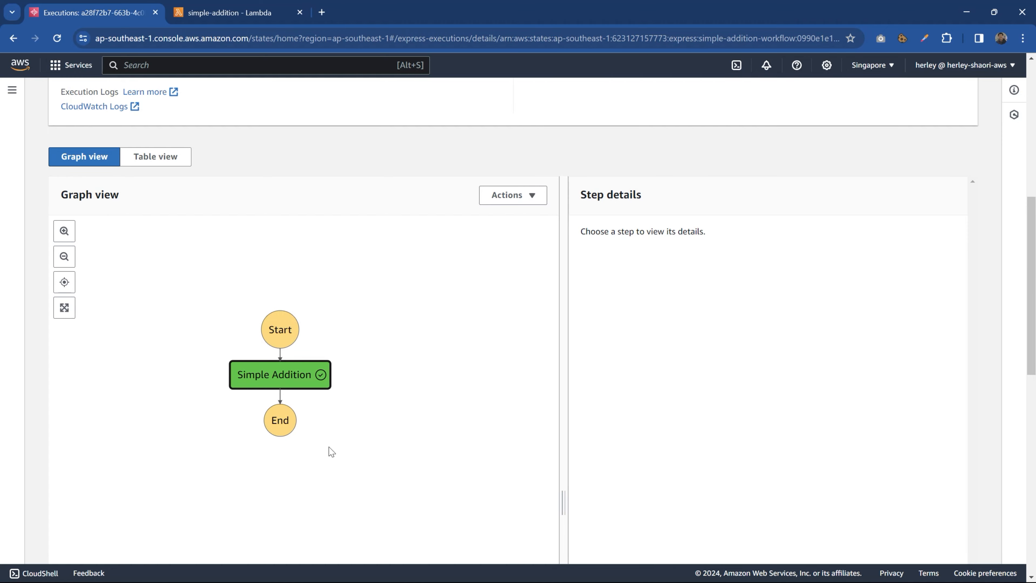
scroll(329, 450, up, 6)
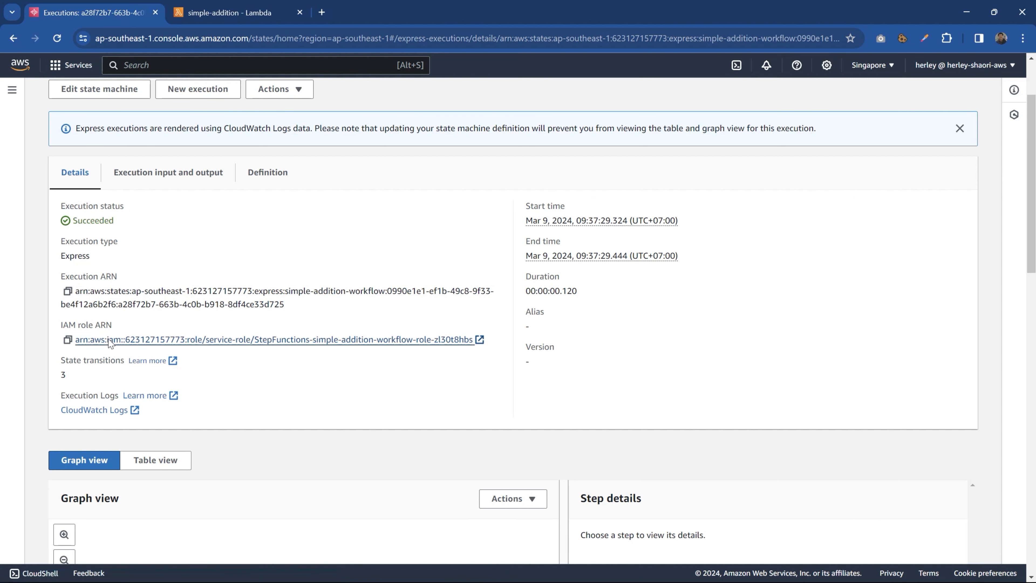
click(94, 345)
drag(220, 14, 381, 10)
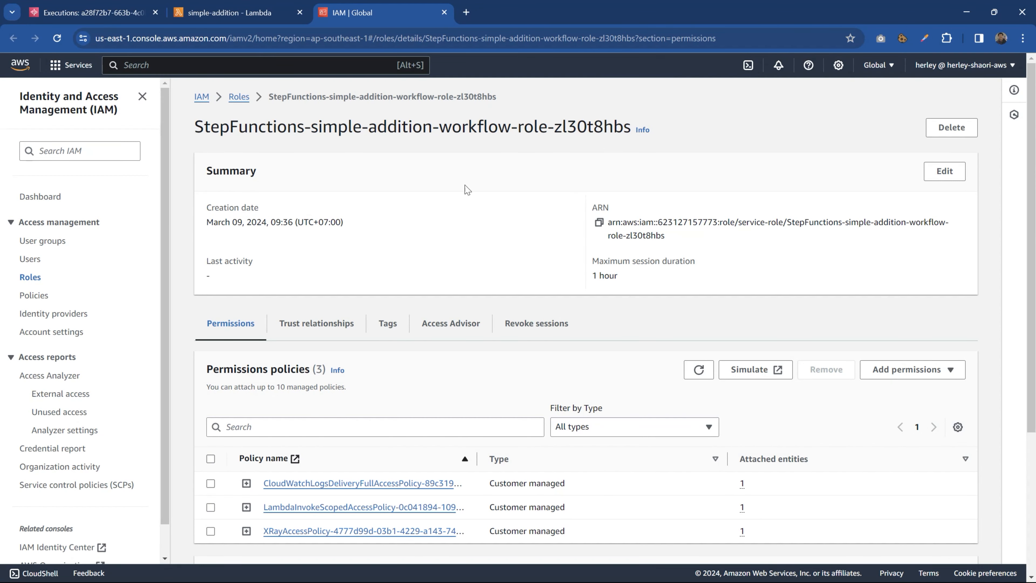
click(906, 371)
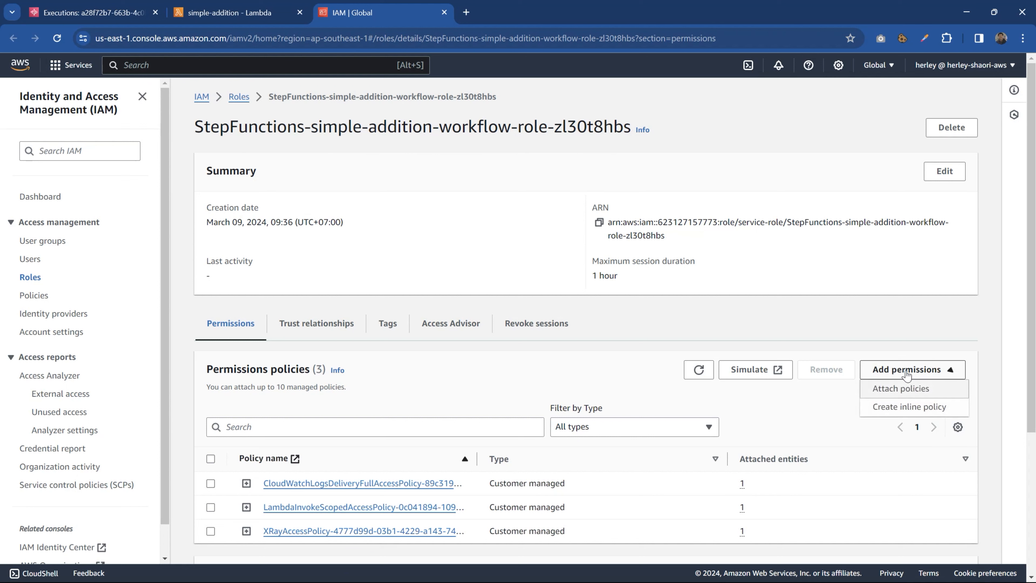
click(893, 389)
scroll(509, 379, down, 6)
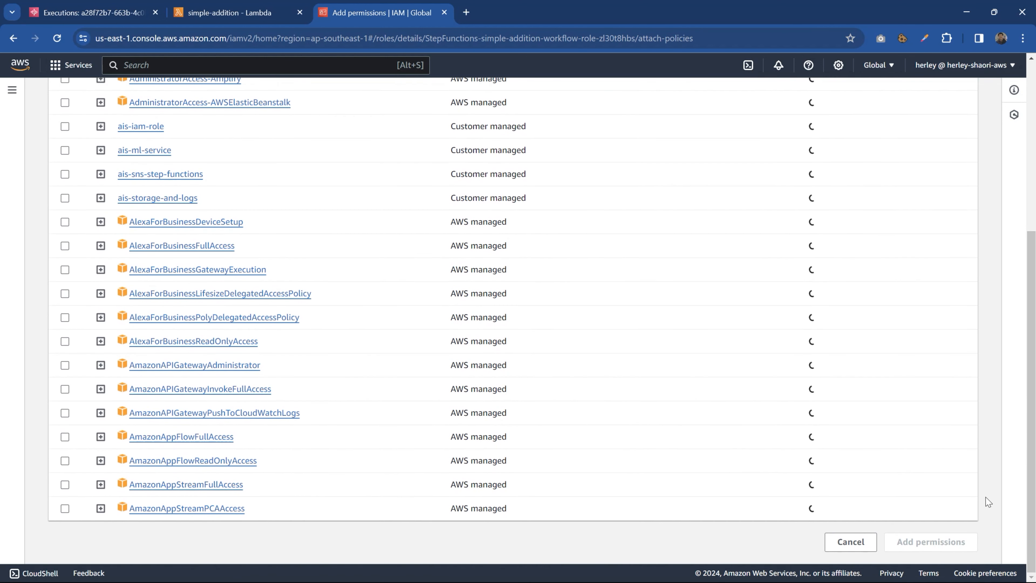
click(851, 542)
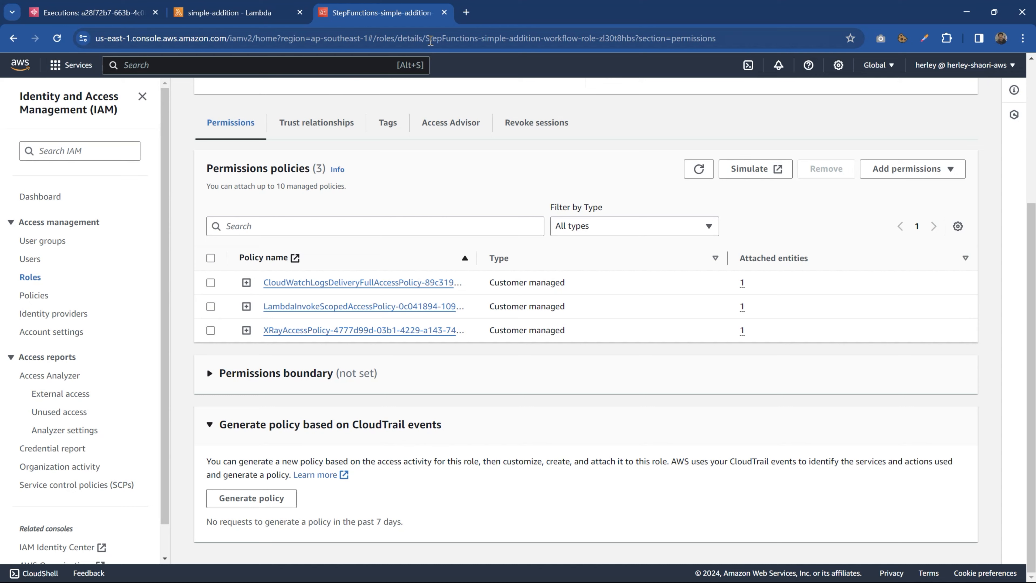
- Close the IAM role page and examine the input and output of the Simple Addition state in the execution graph
click(444, 13)
scroll(358, 470, down, 9)
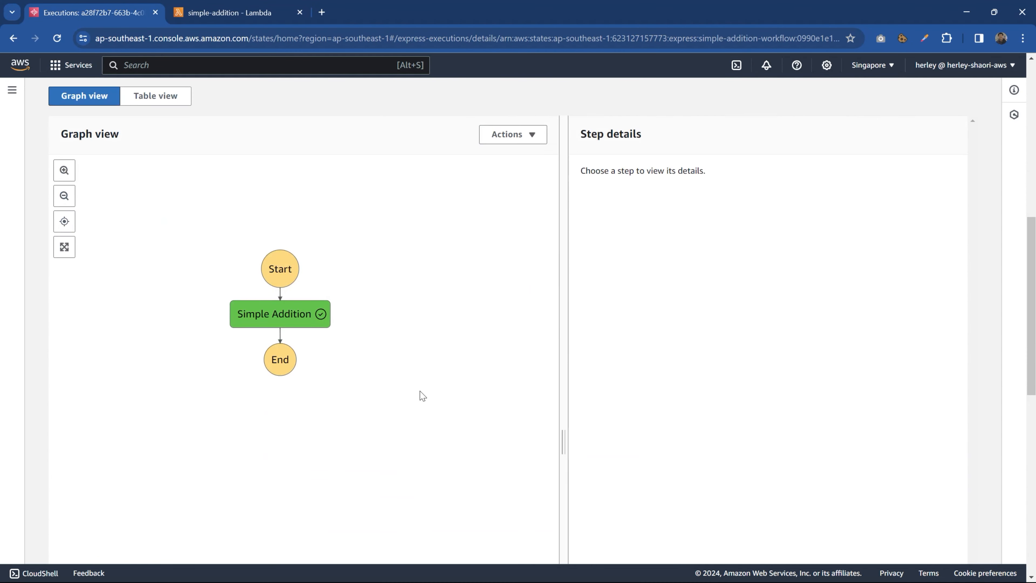
scroll(414, 328, up, 5)
click(261, 486)
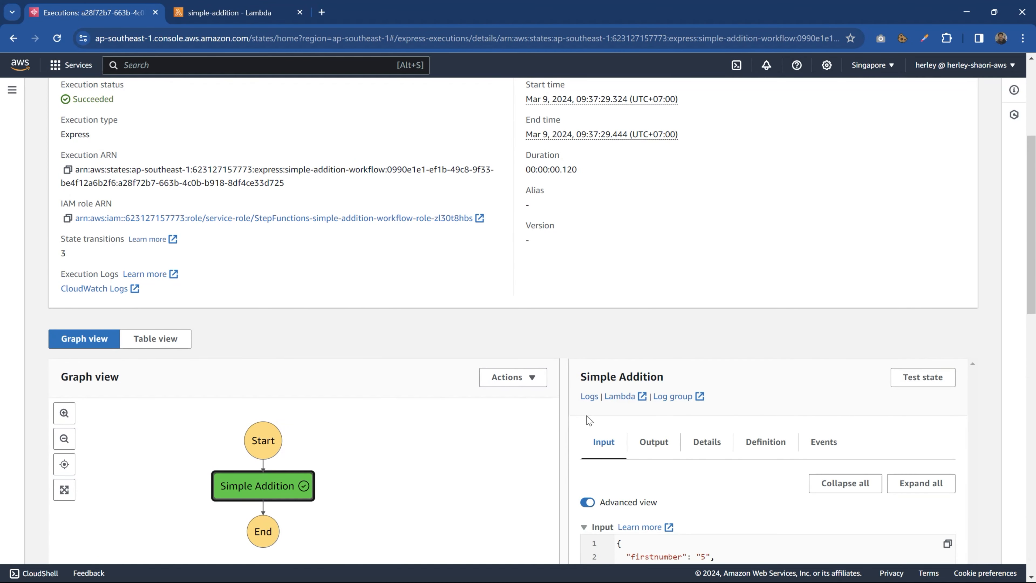
scroll(590, 419, down, 6)
scroll(708, 225, up, 2)
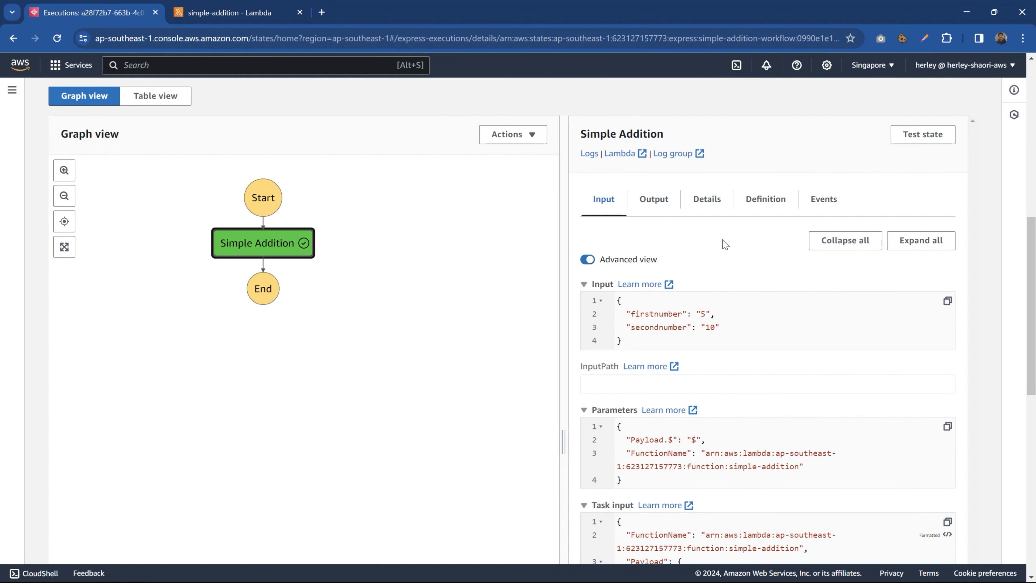
click(656, 202)
click(612, 207)
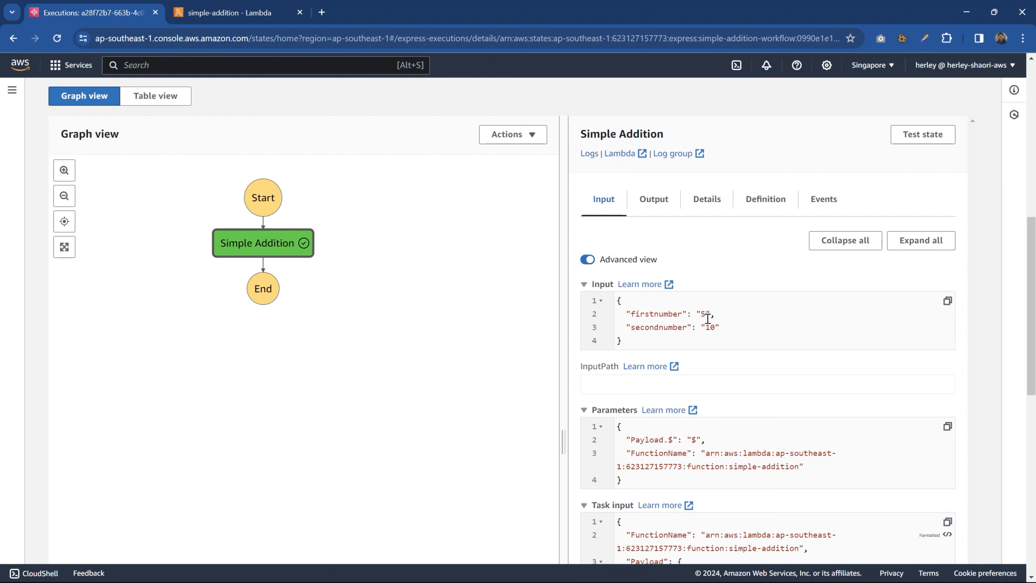
- Compare the Simple Addition state's input with the payload in its task input
scroll(671, 426, down, 3)
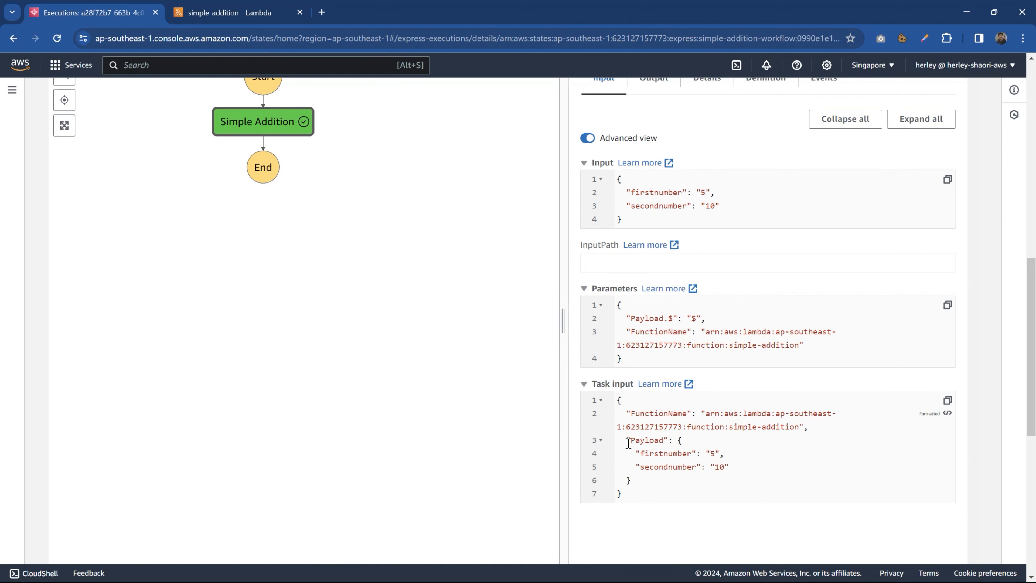
drag(618, 401, 714, 480)
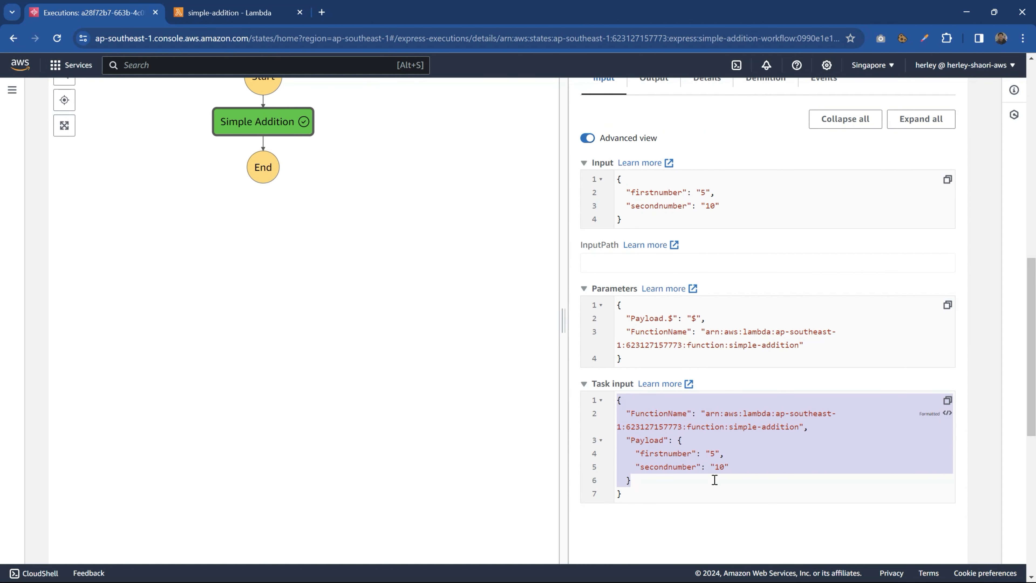
scroll(662, 344, up, 3)
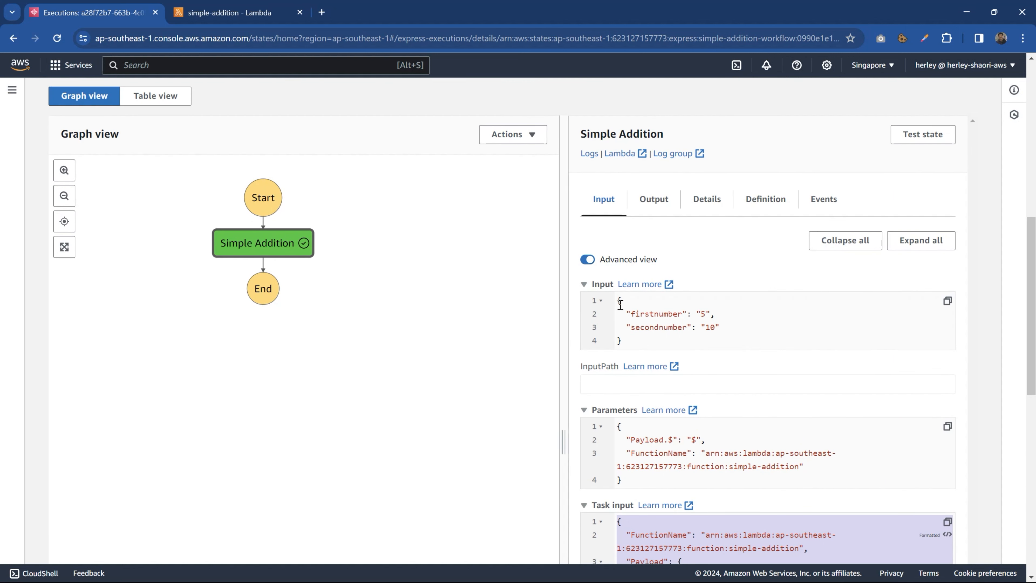
drag(620, 304, 624, 346)
- Examine the Simple Addition state's task result, output path and final output, along with the execution's events list
click(658, 200)
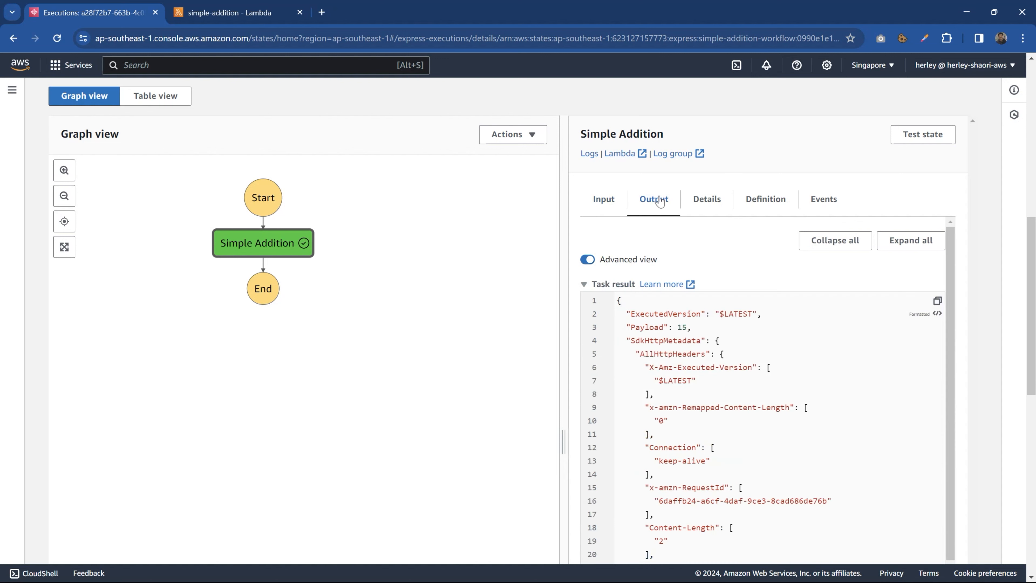
scroll(592, 295, down, 2)
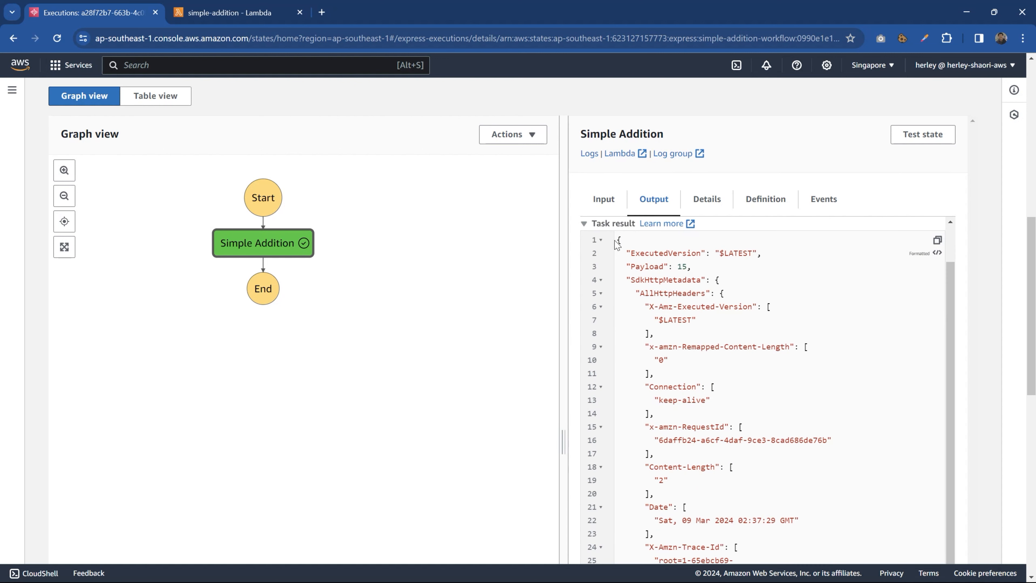
scroll(616, 369, down, 10)
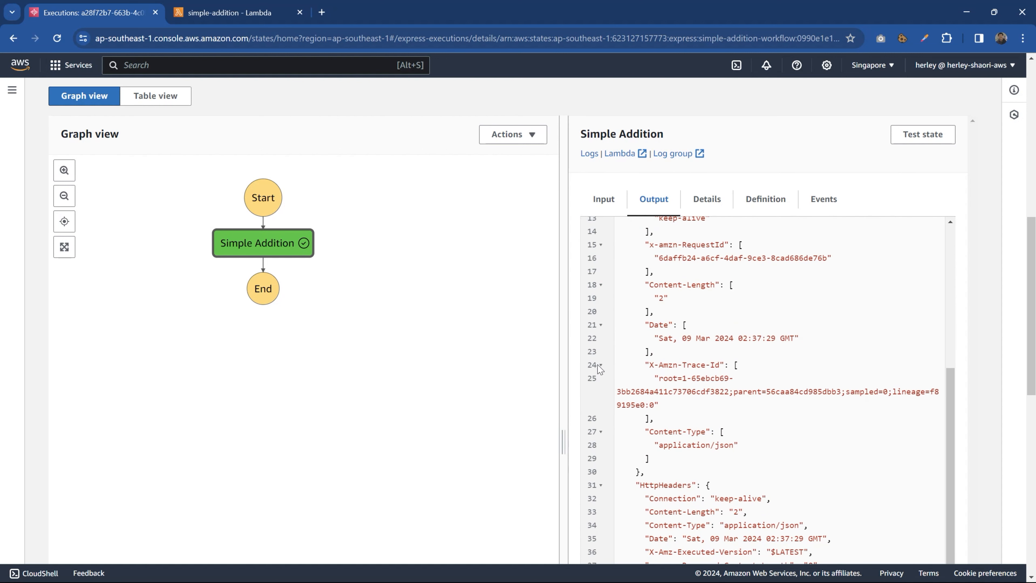
scroll(703, 308, down, 10)
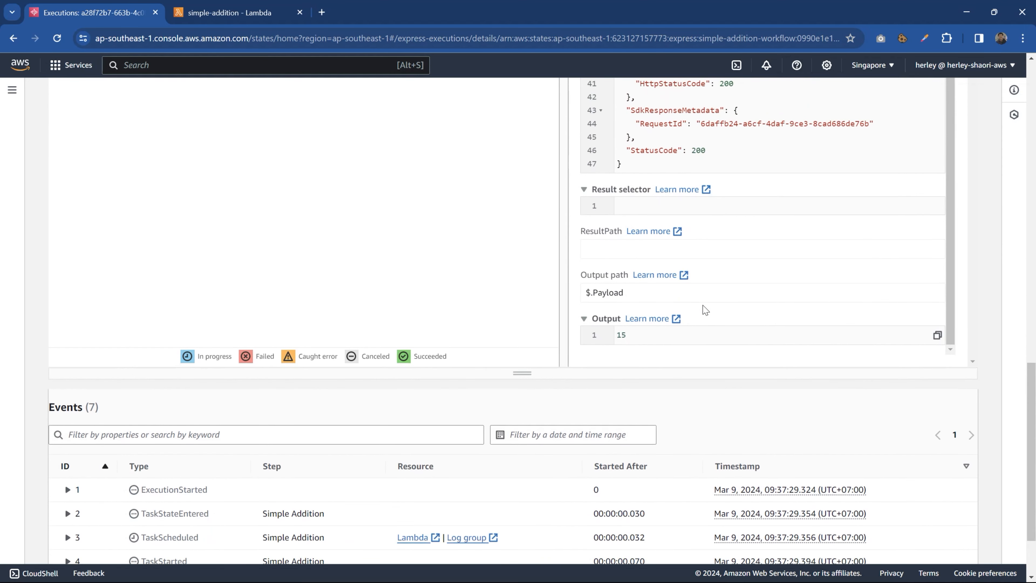
double_click(631, 238)
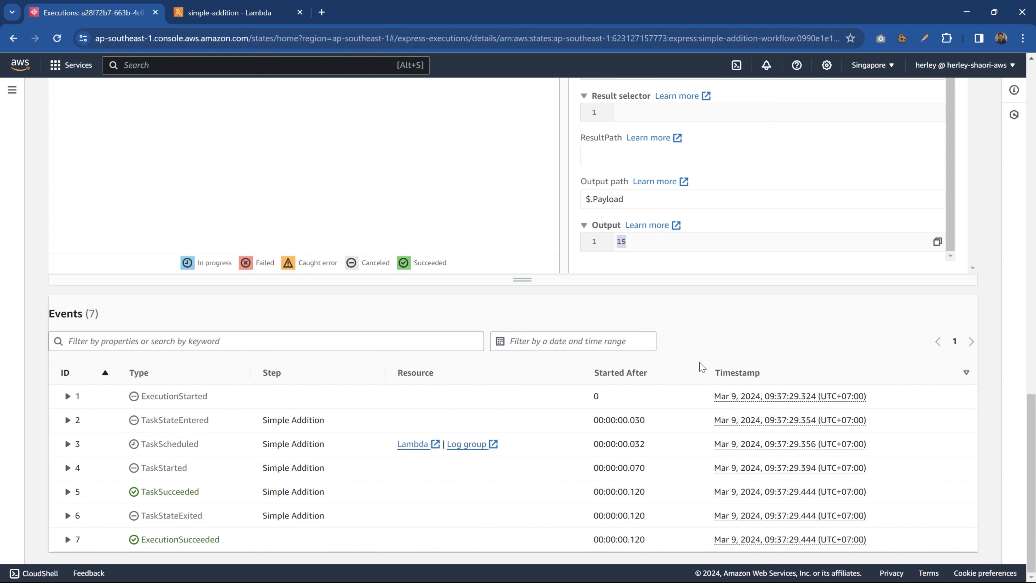
scroll(640, 286, up, 3)
scroll(678, 247, down, 3)
scroll(653, 432, up, 5)
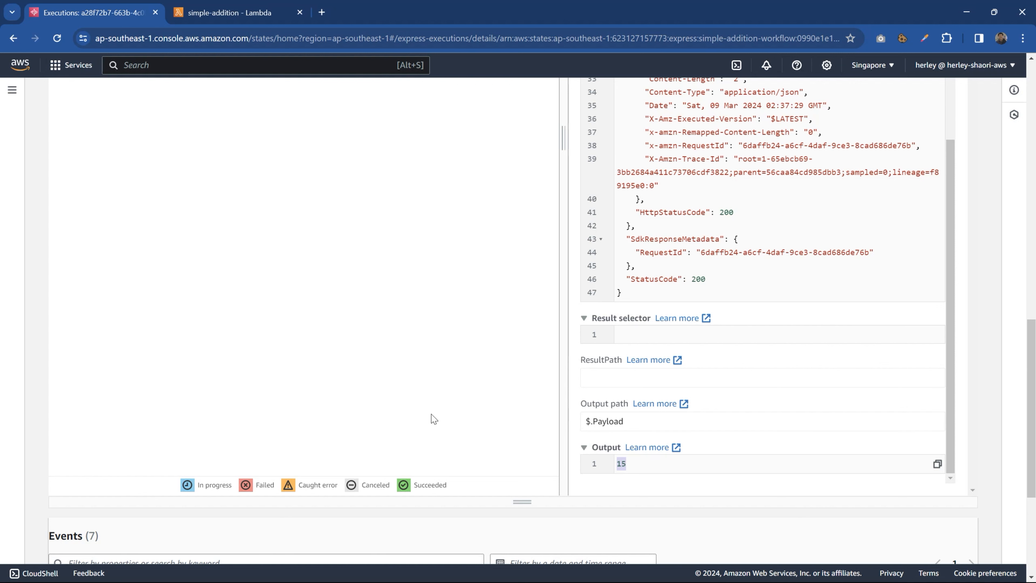
- Search the AWS services for API Gateway and open its console in a separate browser tab
click(152, 64)
text(api gateway)
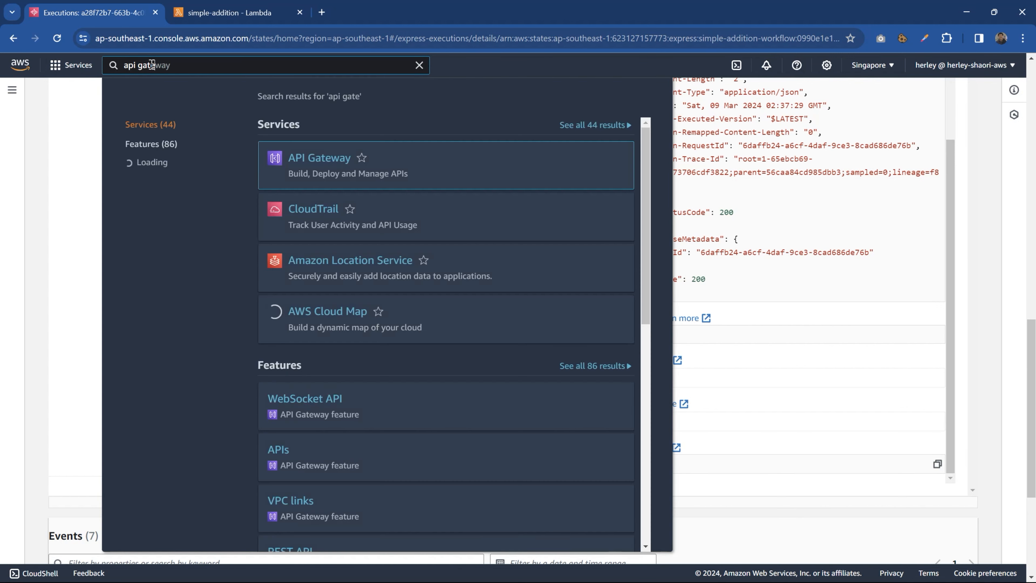
ctrl+click(318, 157)
click(365, 5)
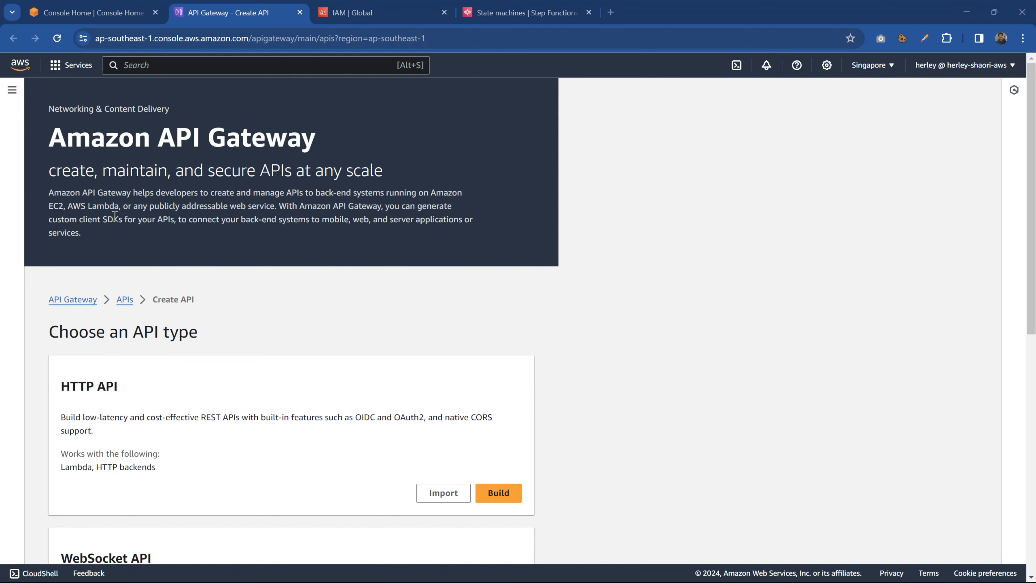
- Create a new public REST API named simple-addition with the Regional endpoint type
scroll(114, 216, down, 10)
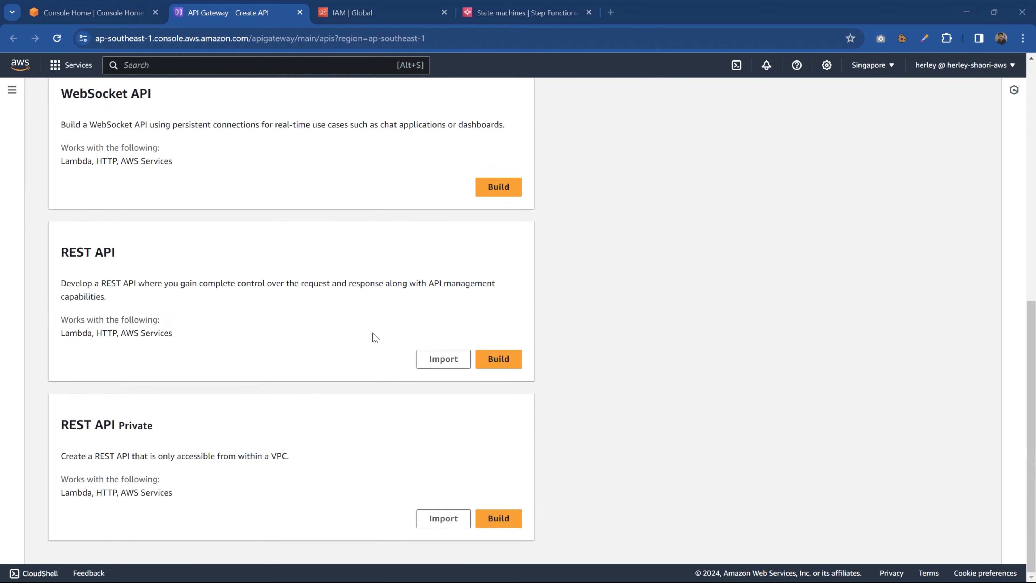
click(494, 359)
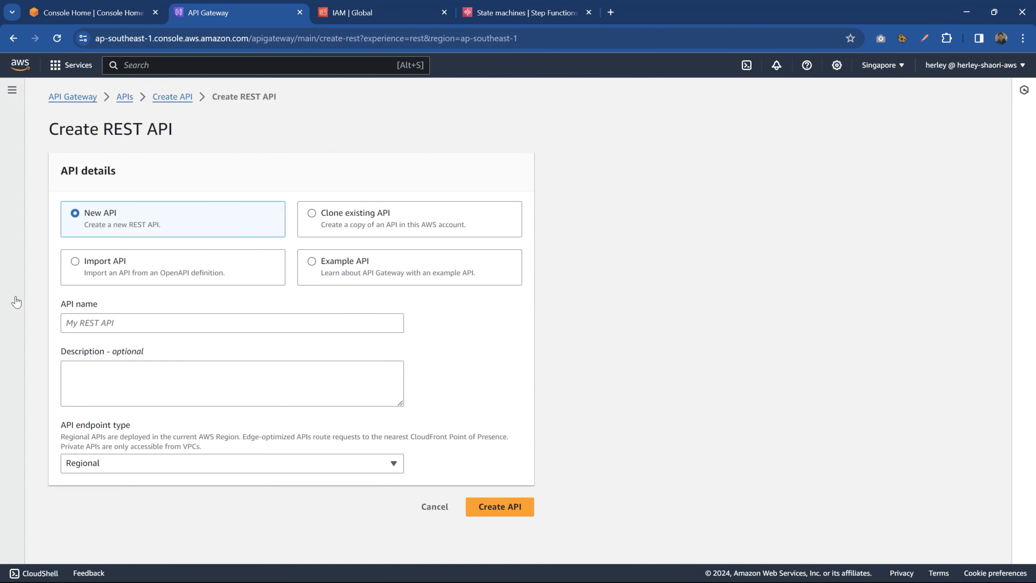
click(118, 327)
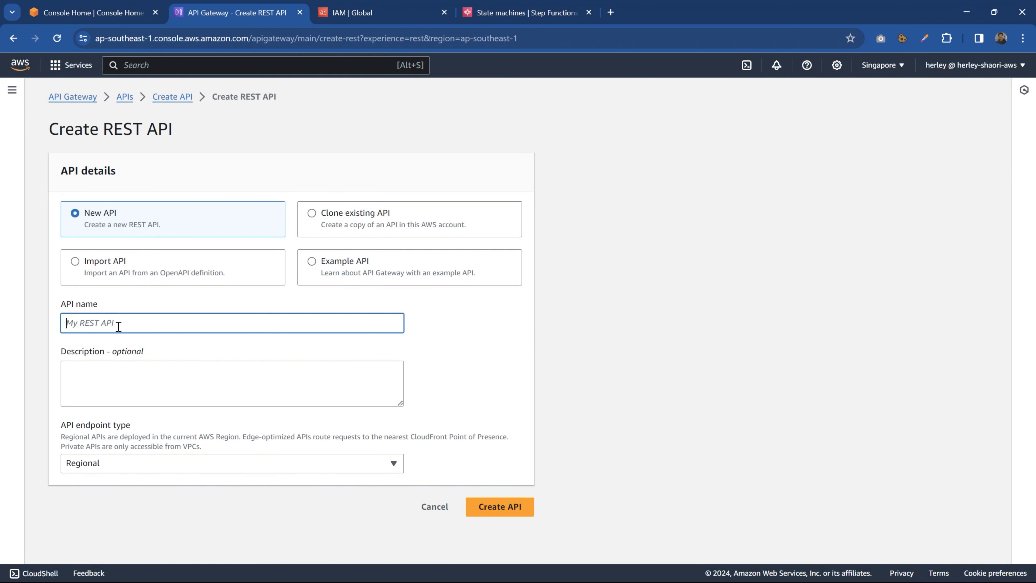
text(simple-addition)
click(490, 506)
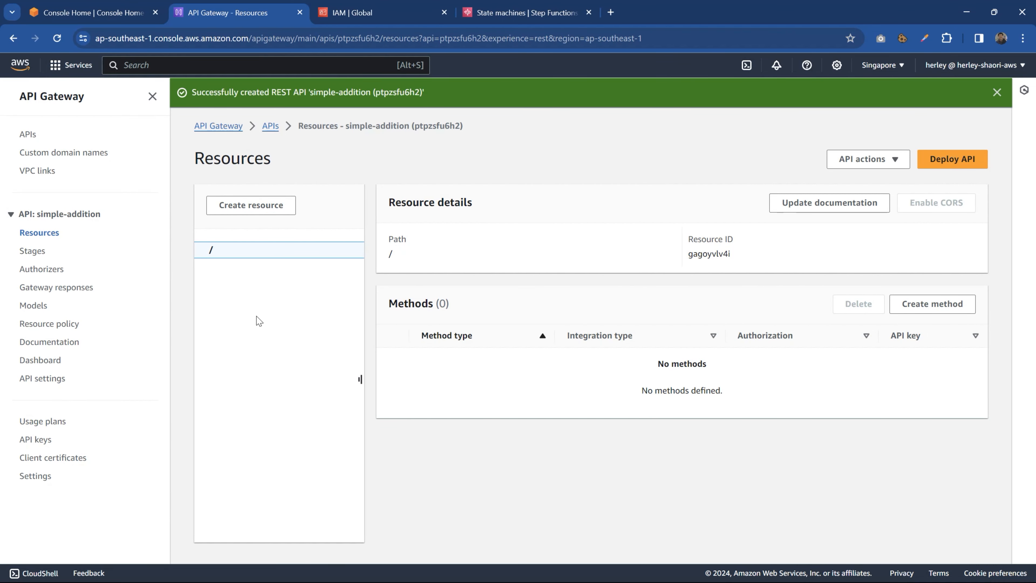
- Create a resource named simple-addition under the API's root path
click(251, 205)
click(356, 302)
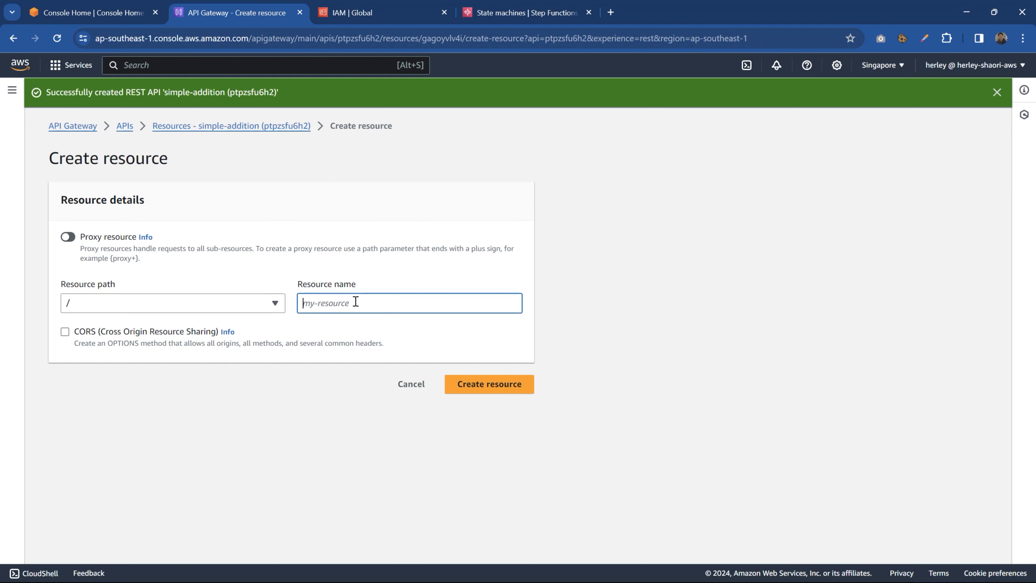
text(si)
key(BackSpace)
key(BackSpace)
key(BackSpace)
text(simple-addi)
click(505, 388)
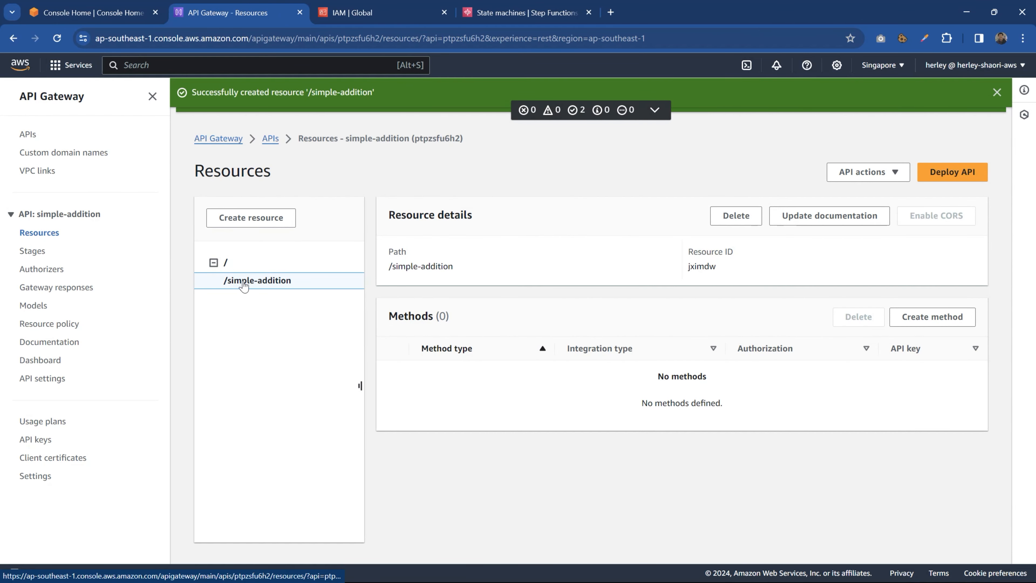
- Start a new method on the /simple-addition resource with an AWS service integration in region ap-southeast-1
click(918, 316)
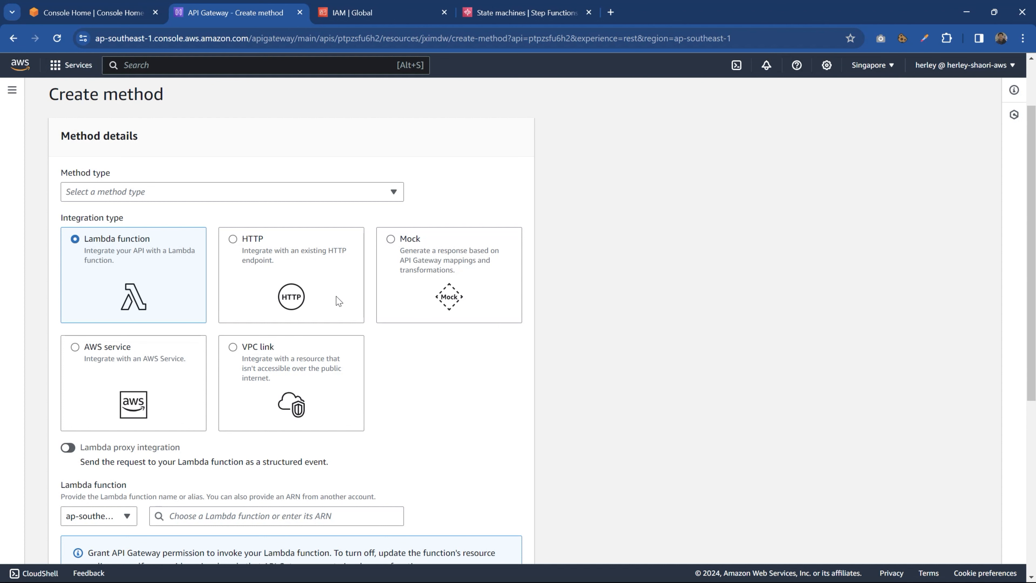
scroll(224, 282, down, 3)
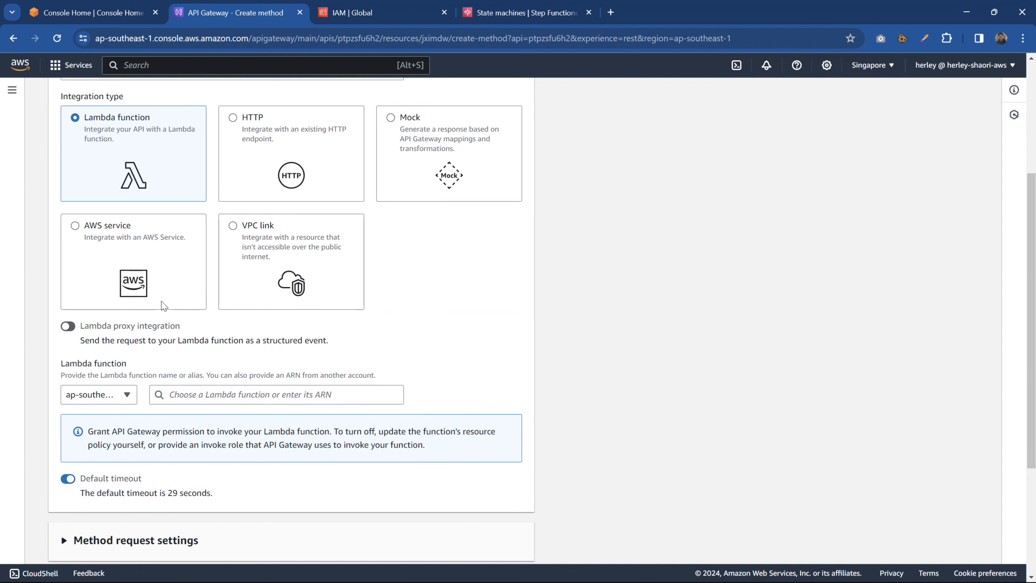
click(107, 248)
click(117, 291)
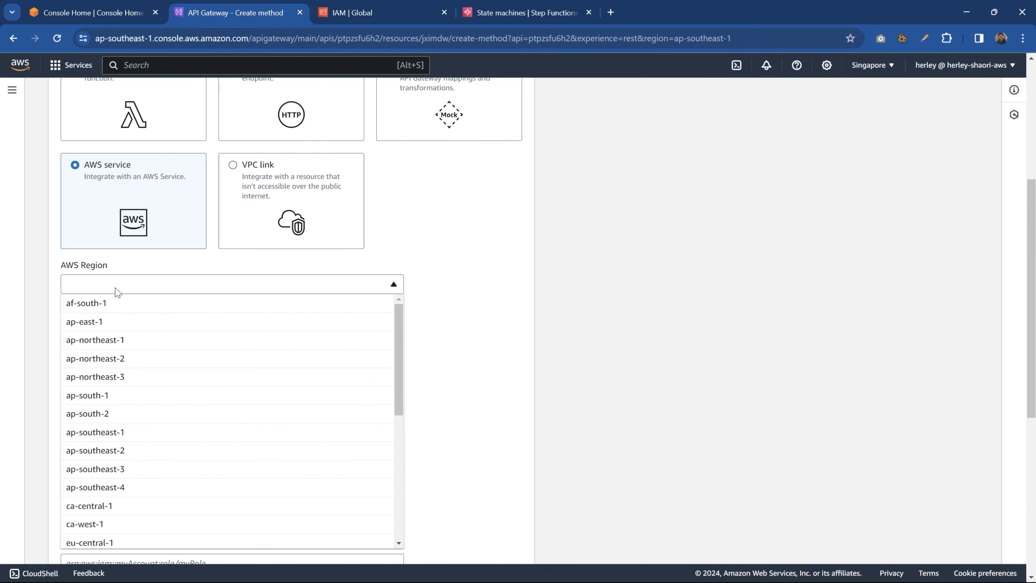
click(137, 431)
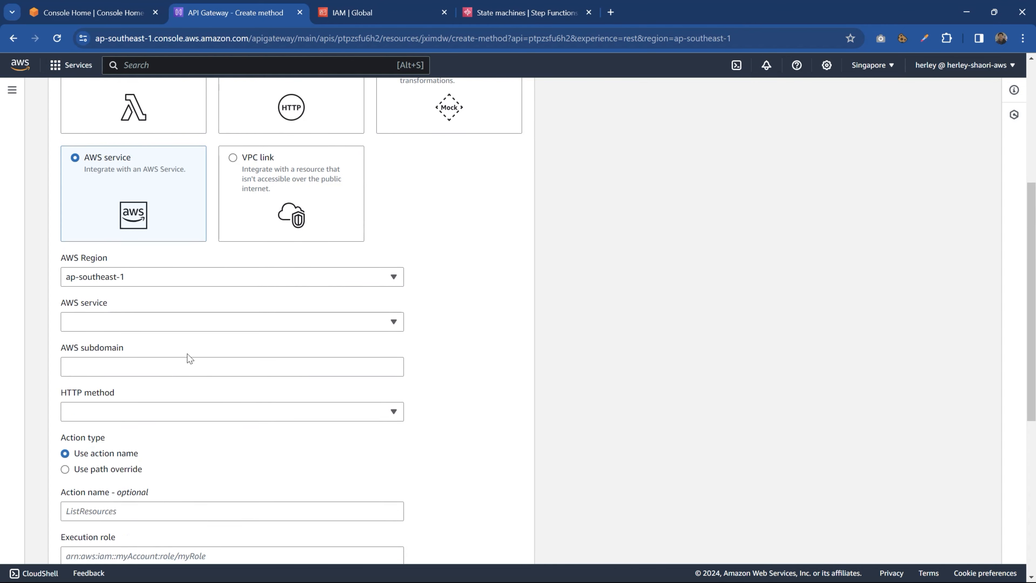
- Choose Step Functions as the AWS service for the method's integration
scroll(108, 207, down, 3)
click(108, 208)
scroll(146, 412, down, 20)
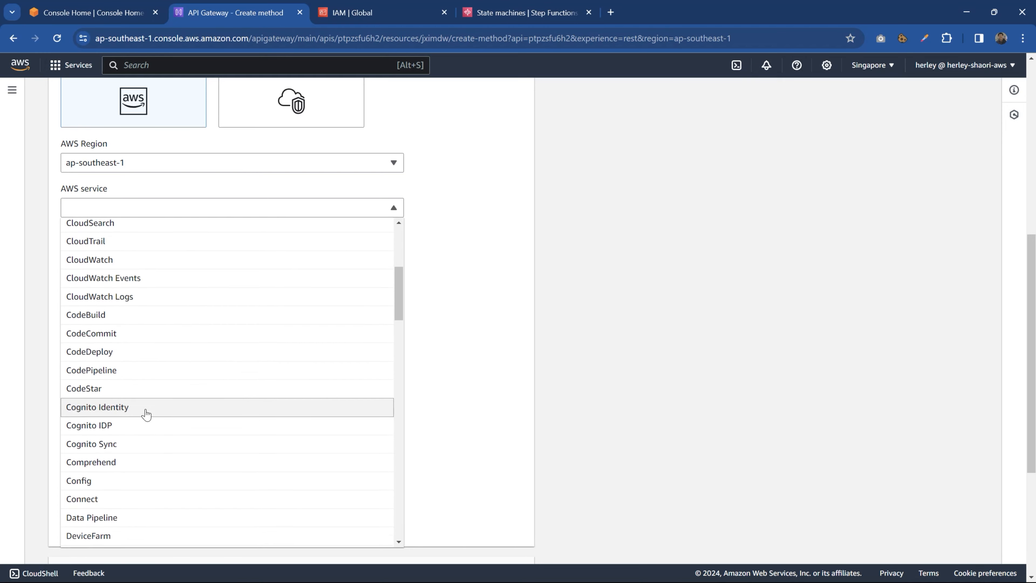
scroll(150, 393, down, 10)
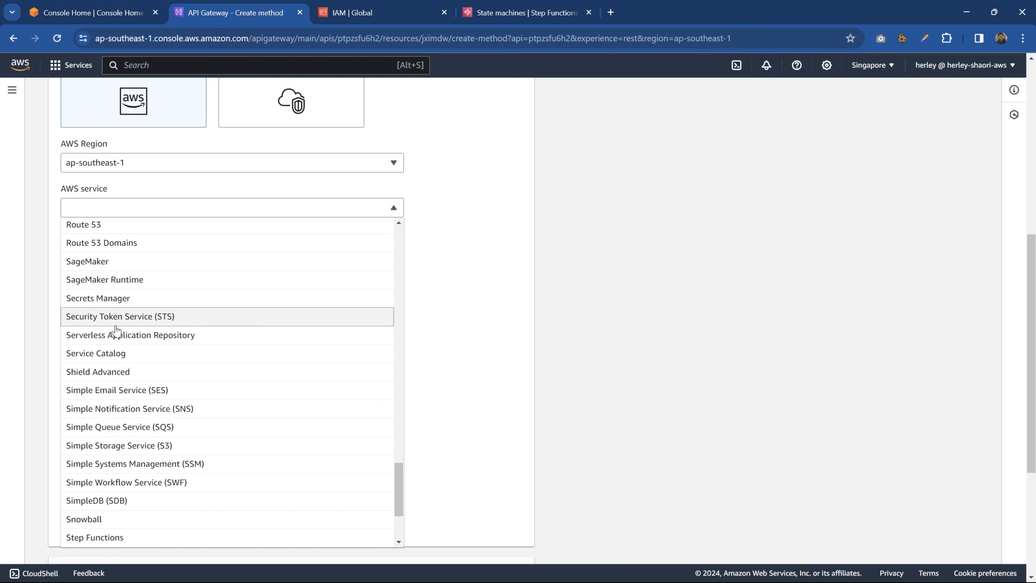
scroll(120, 432, down, 2)
scroll(124, 452, down, 1)
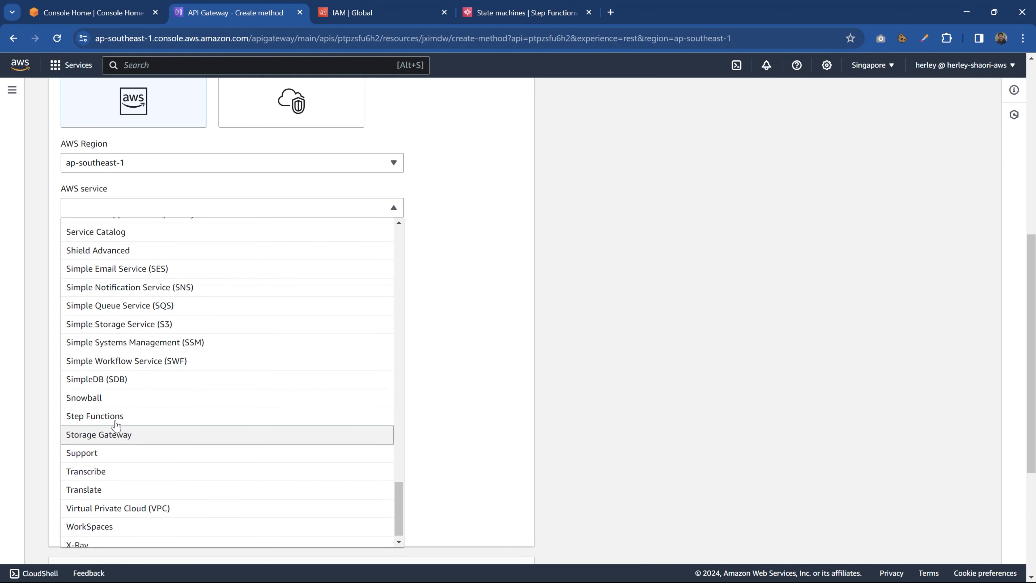
click(102, 416)
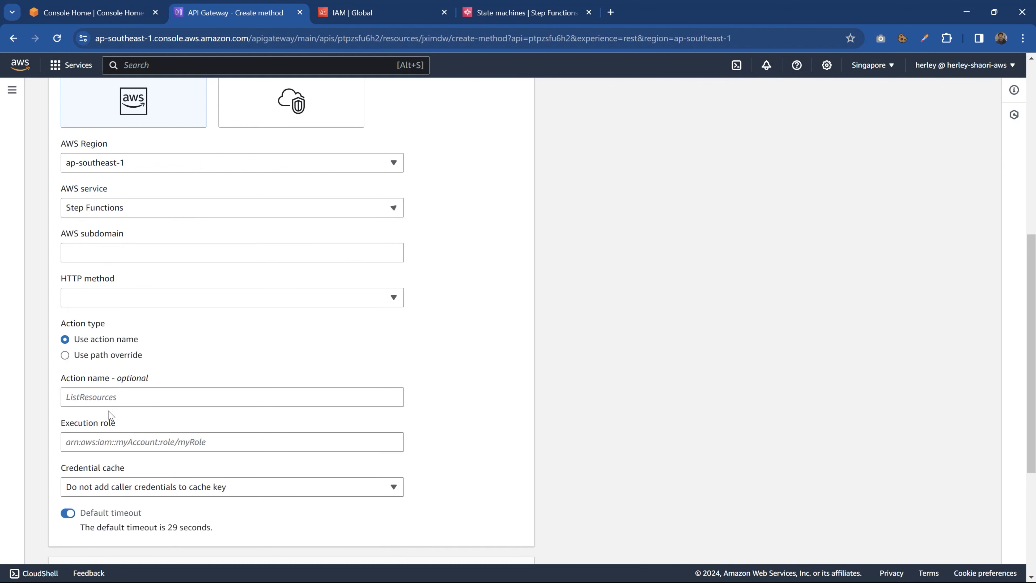
- Set the integration's HTTP method to POST and its action name to StartSyncExecution
click(156, 256)
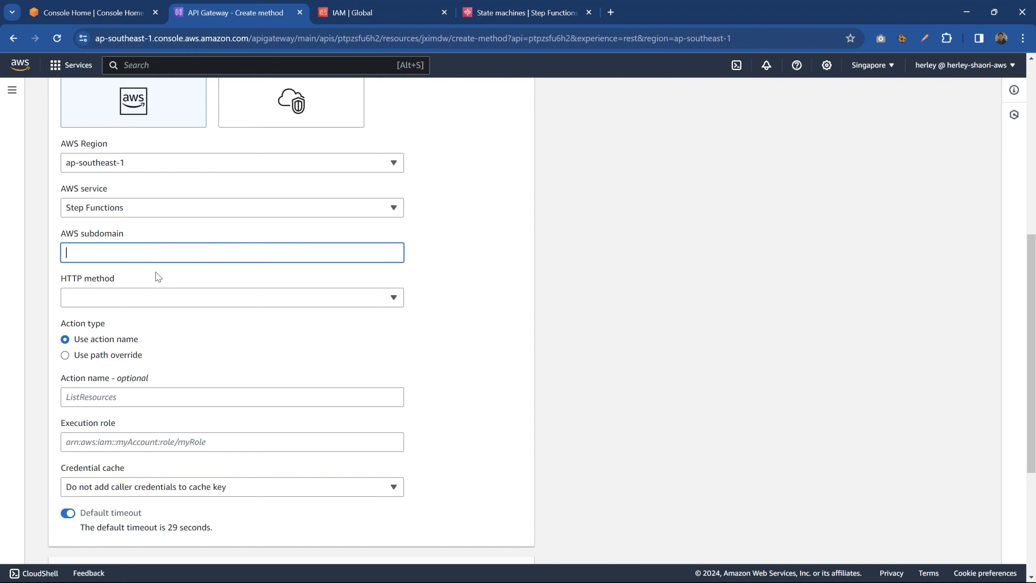
click(159, 303)
click(112, 427)
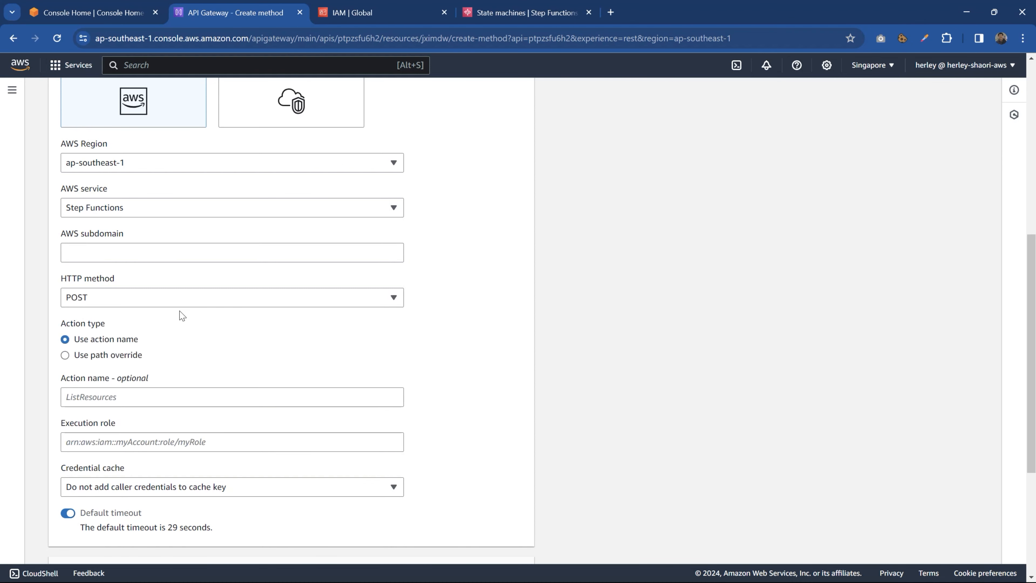
scroll(182, 316, down, 1)
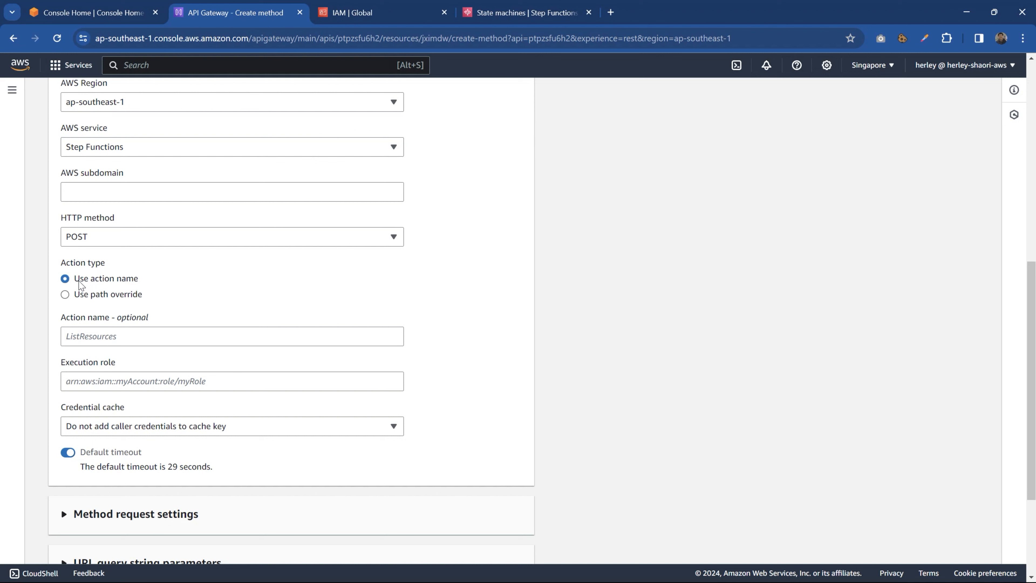
scroll(93, 281, down, 1)
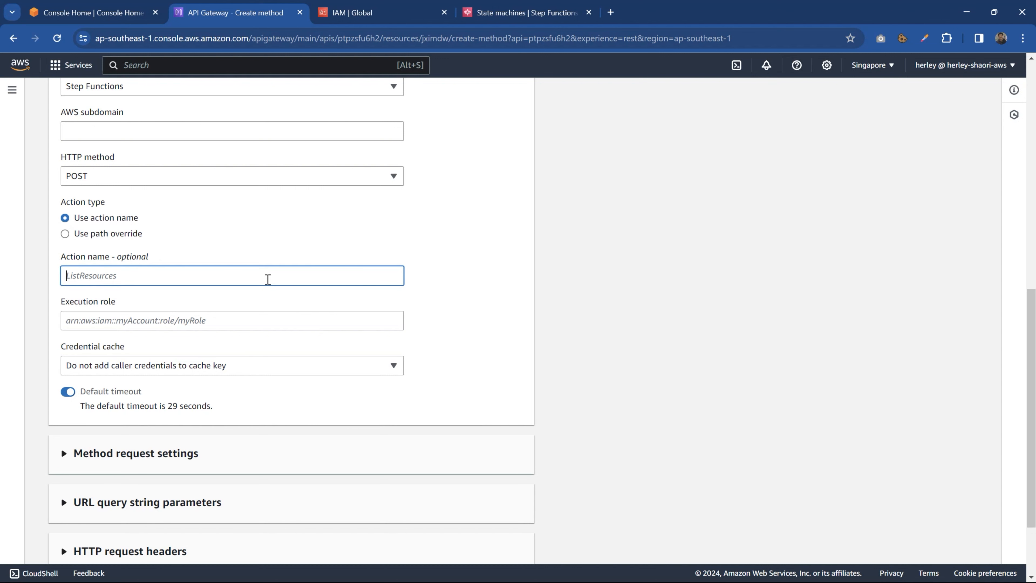
text(StartSyncExecution)
- Copy the ARN of the simple-addition-workflow state machine from Step Functions and return to the API Gateway method form
click(518, 12)
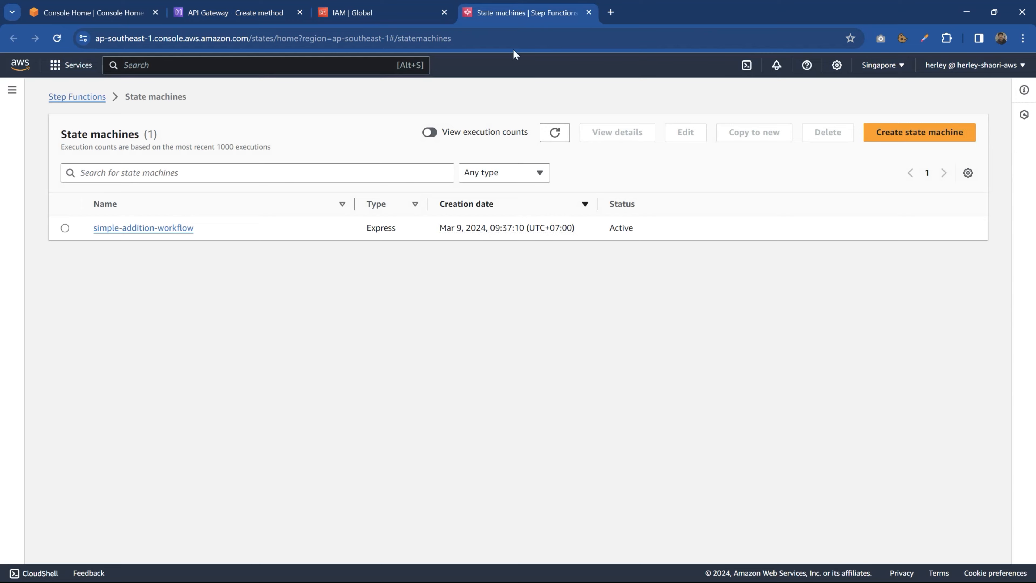
click(154, 231)
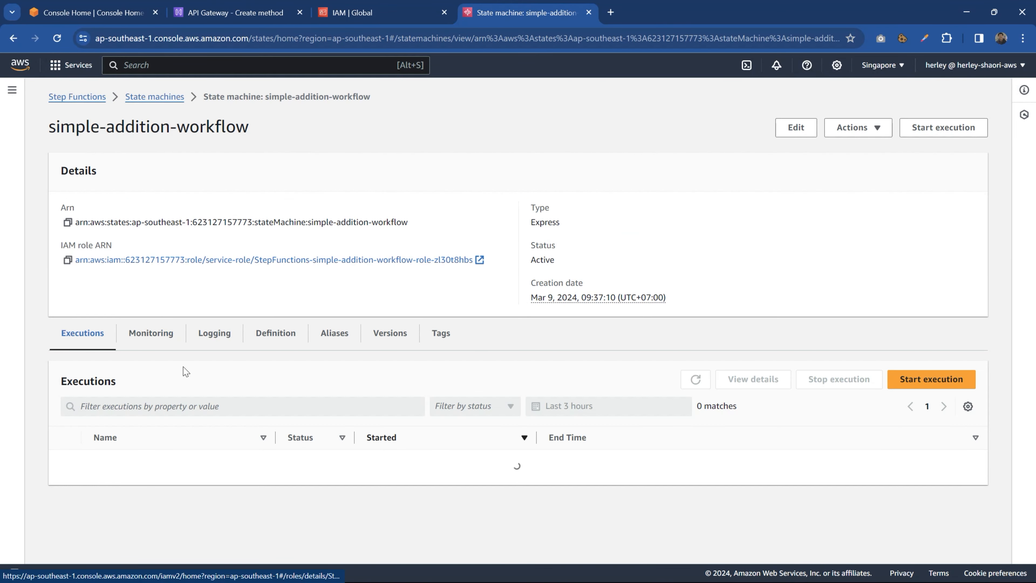
click(67, 222)
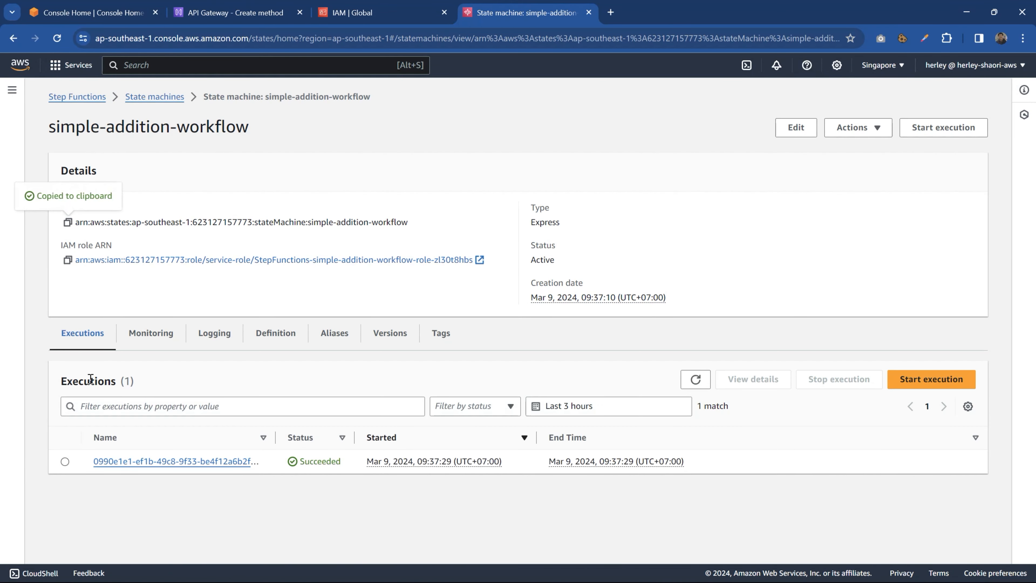
click(363, 8)
click(235, 12)
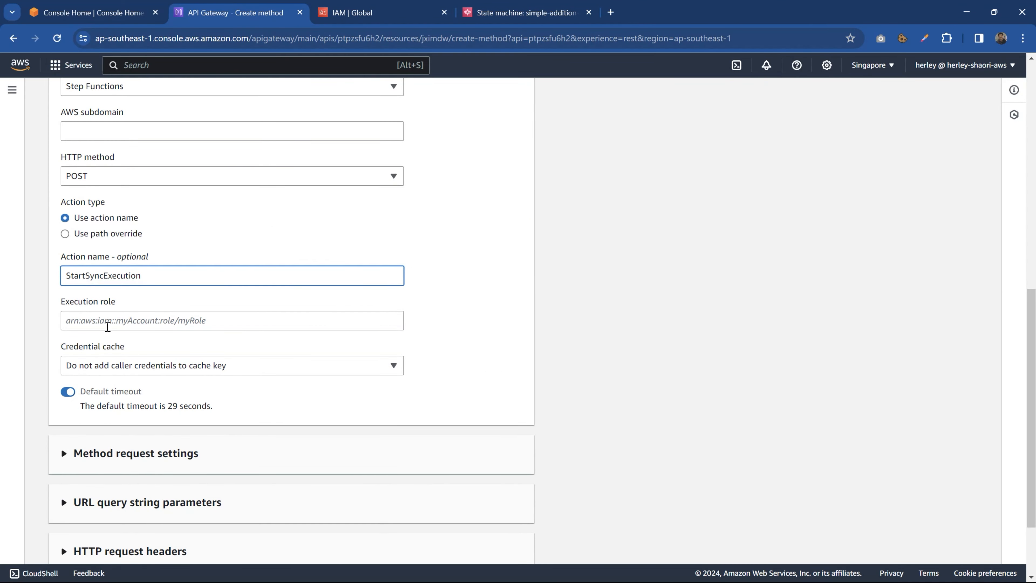
- Switch to IAM and start a new role with AWS service as the trusted entity and Step Functions as its use case
click(105, 323)
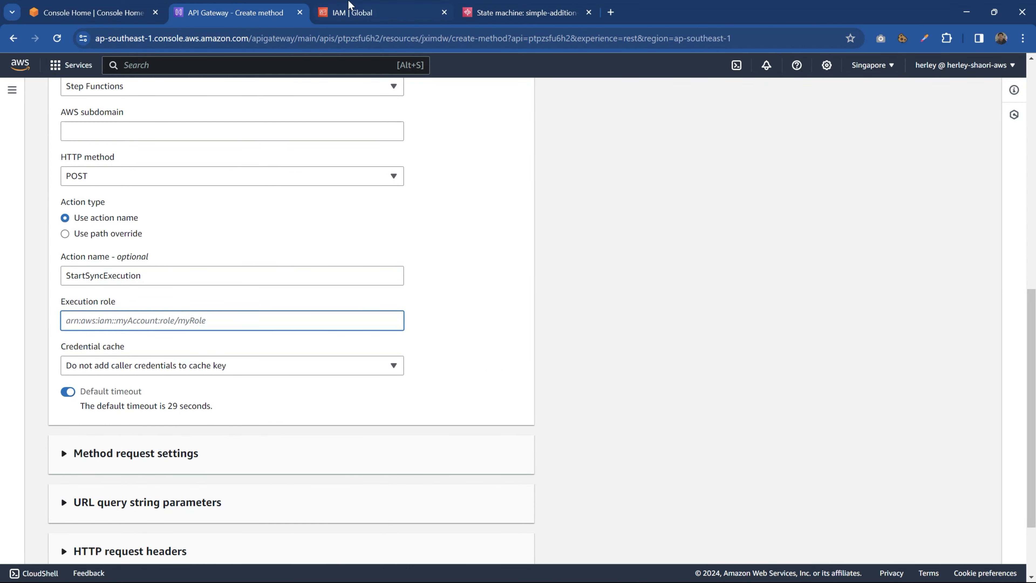
click(352, 8)
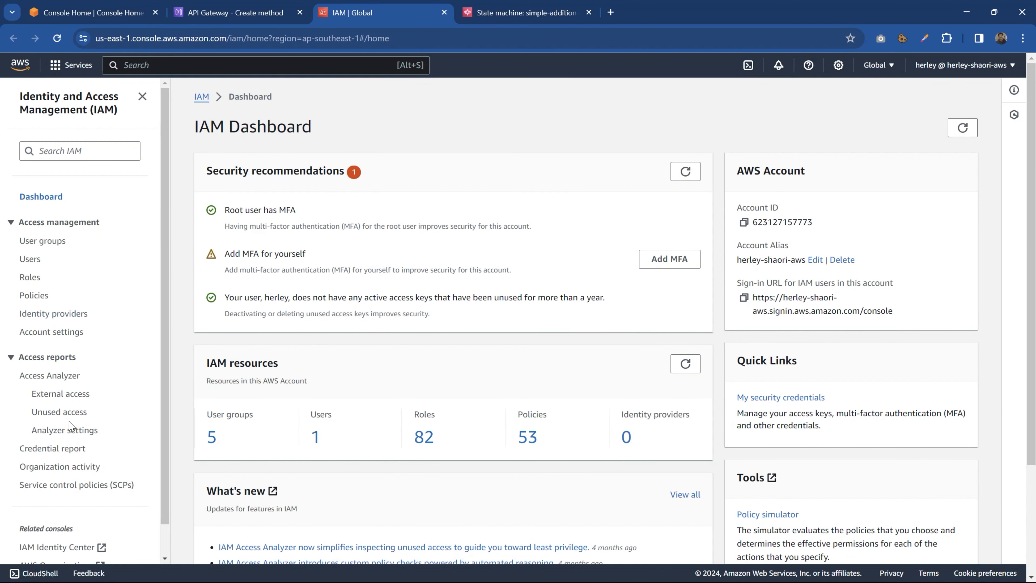
click(29, 279)
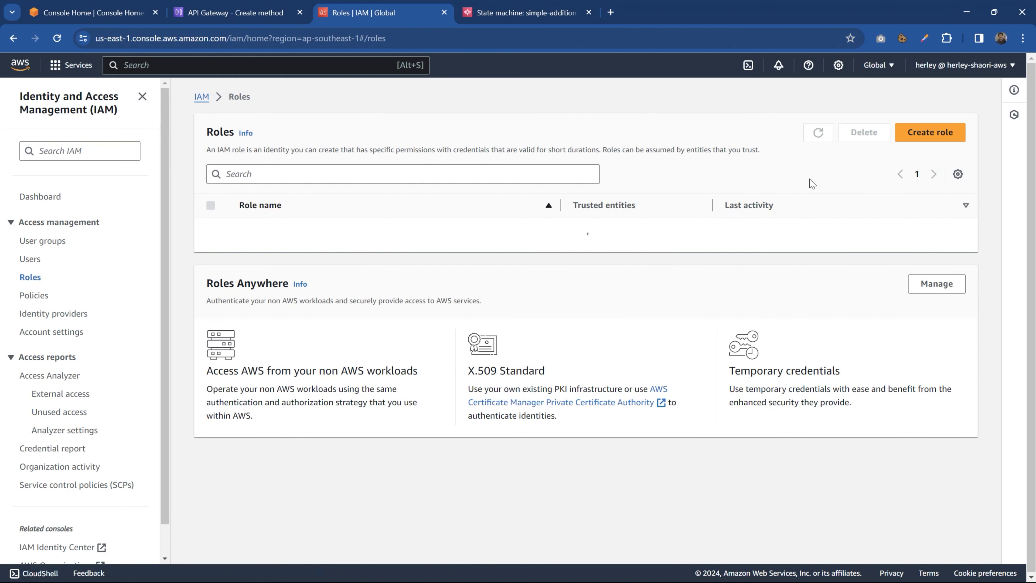
click(921, 134)
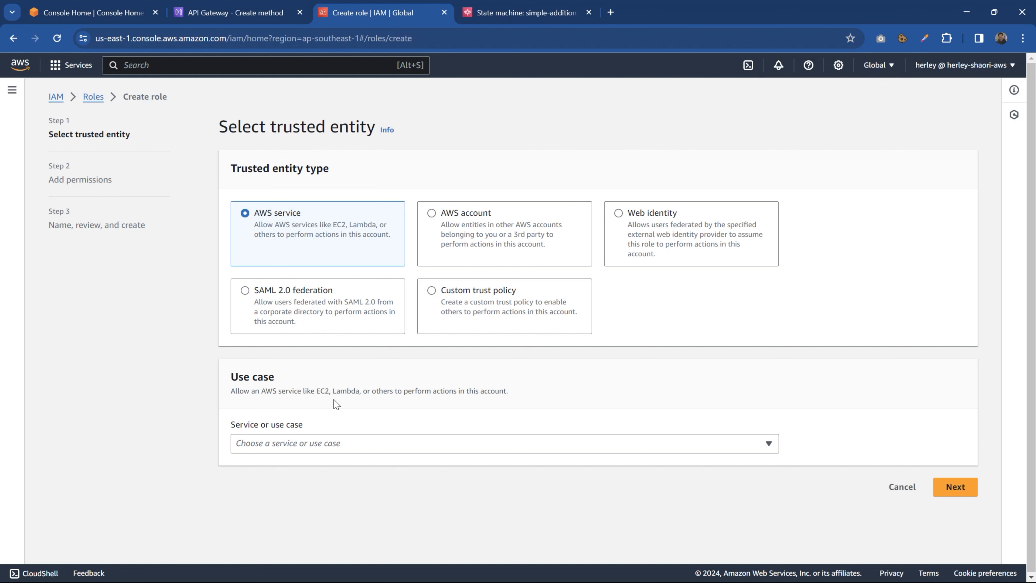
click(335, 449)
text(ste)
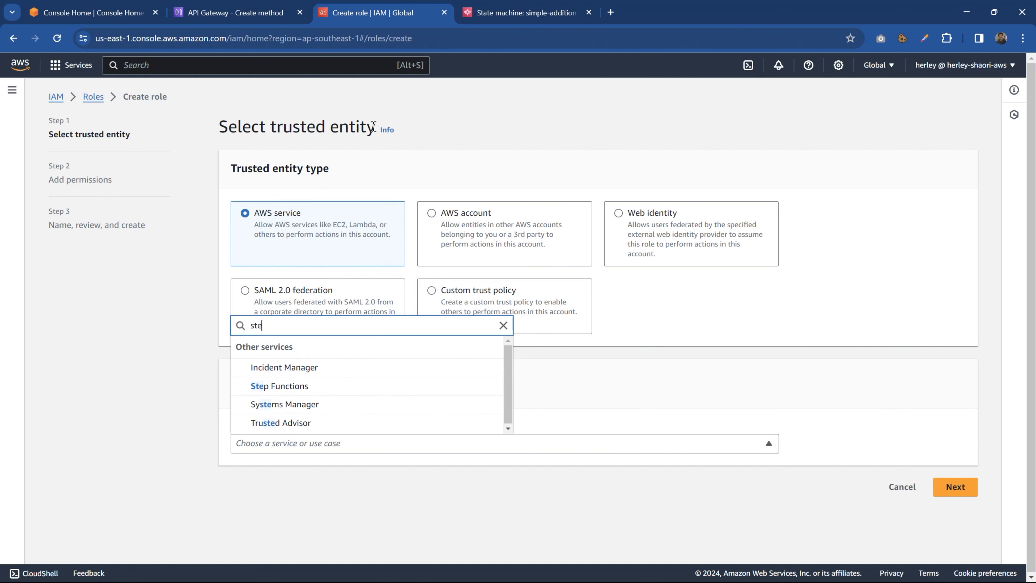
click(279, 386)
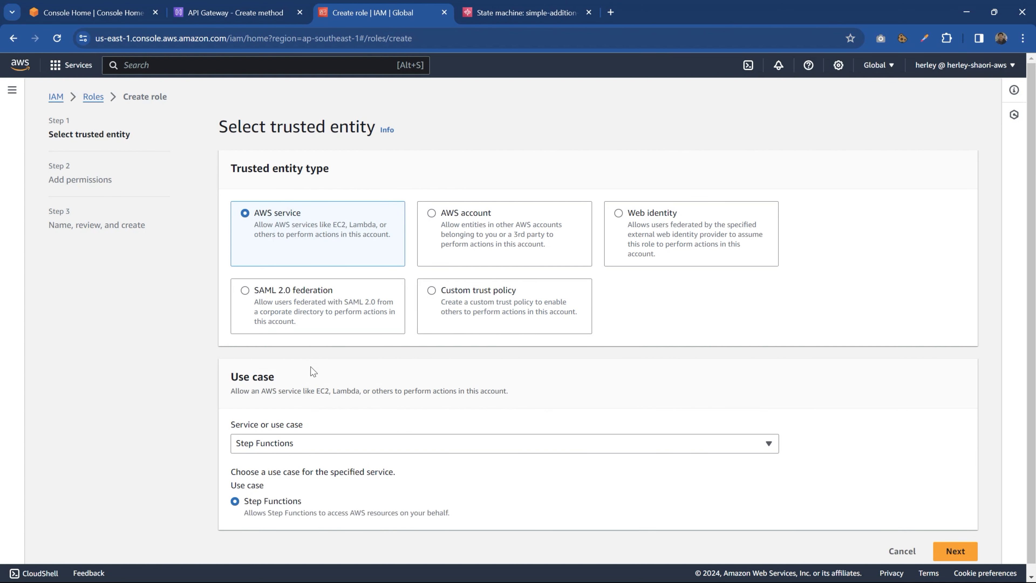
scroll(326, 448, down, 1)
click(955, 542)
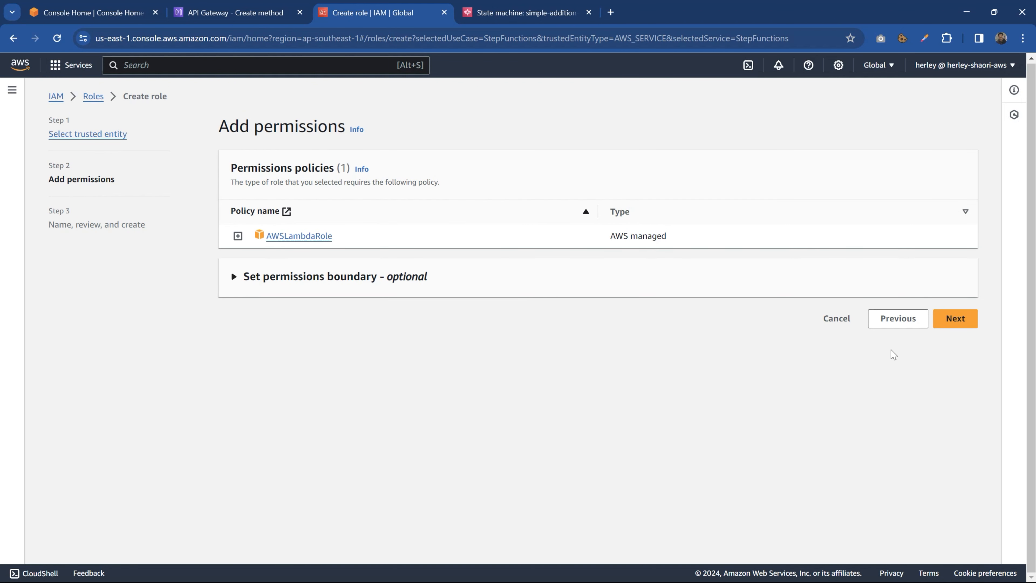
- Keep the default AWSLambdaRole permission, name the role simple-addition-workflow and create it
click(952, 319)
click(309, 228)
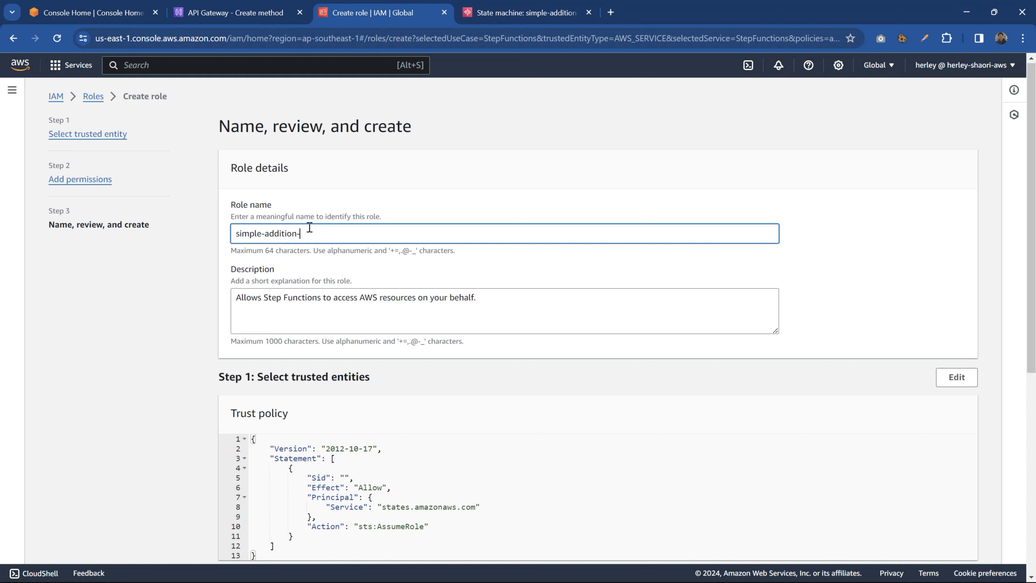
scroll(319, 226, down, 7)
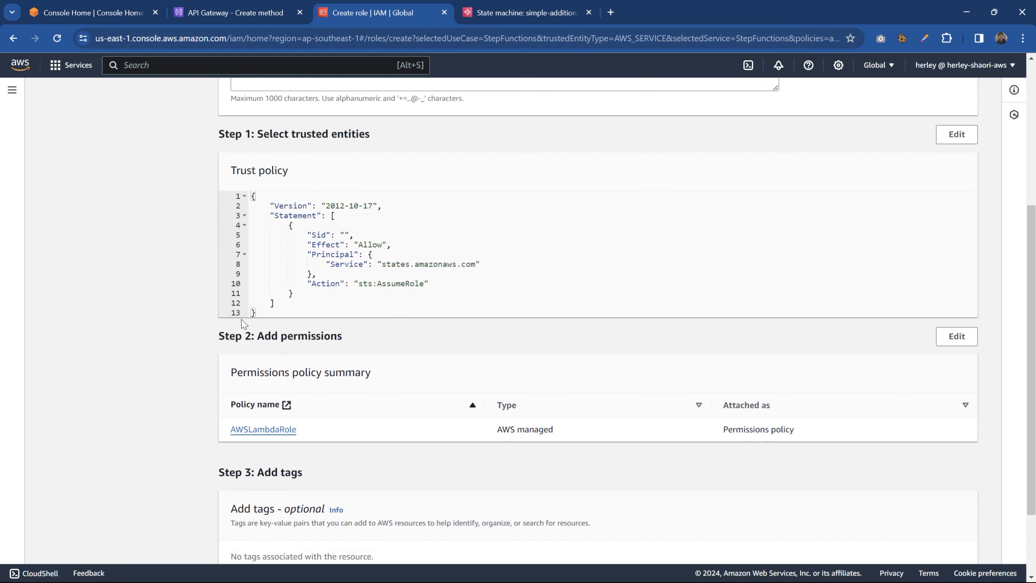
click(926, 541)
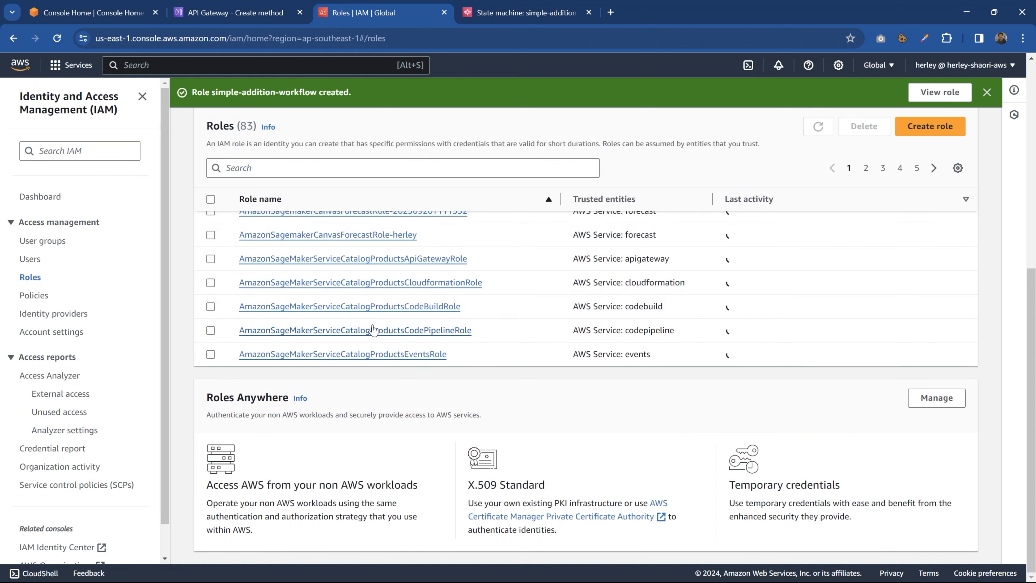
- Search the IAM roles for "simple" and open the simple-addition-workflow role
scroll(302, 327, up, 5)
click(342, 165)
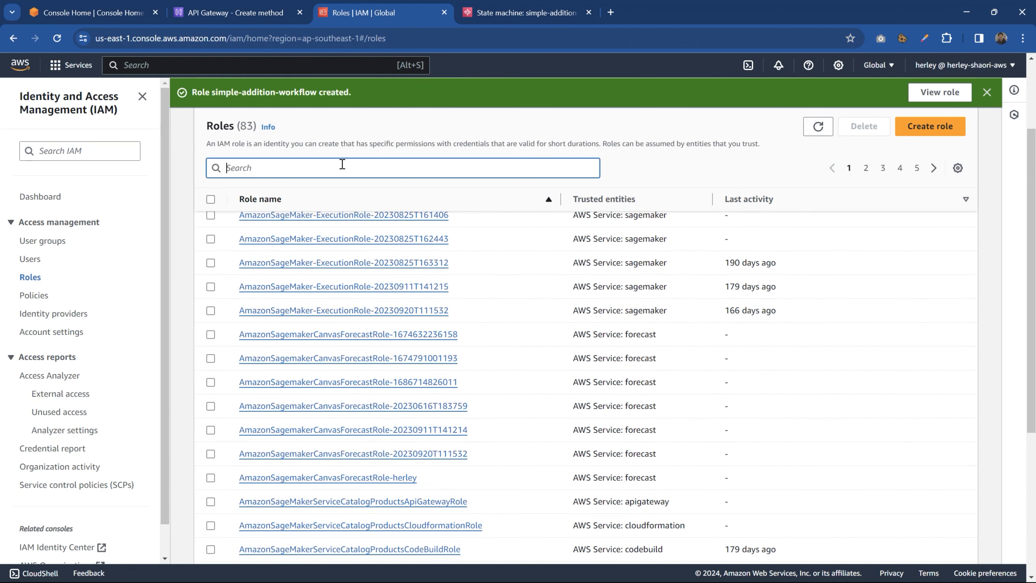
text(simple)
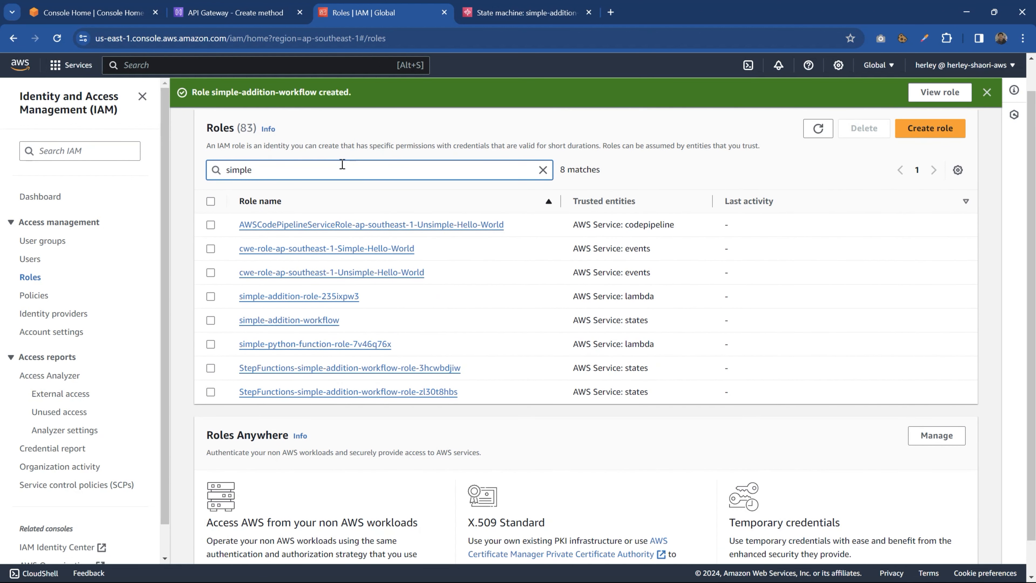
click(293, 320)
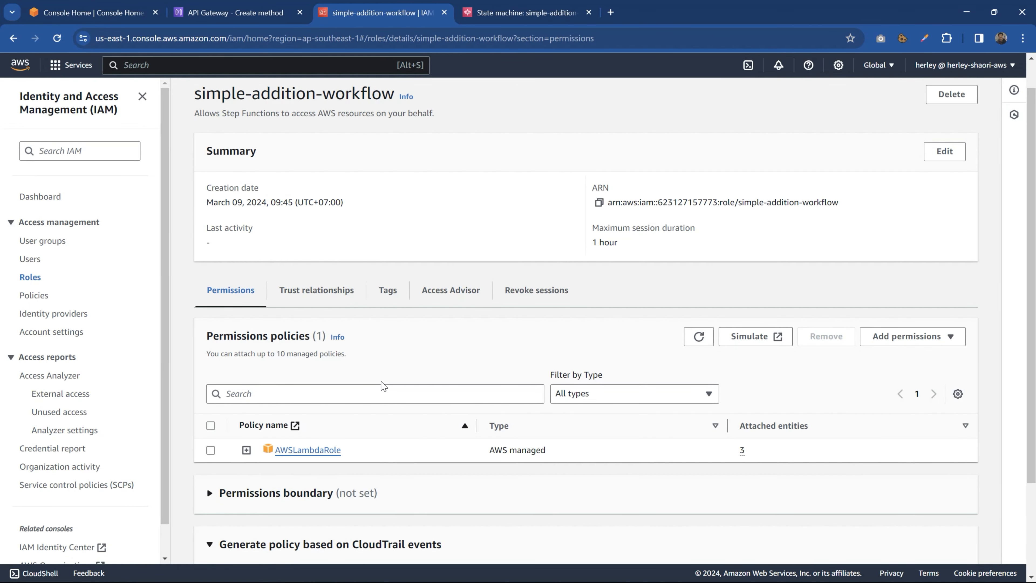
- Attach the AWSStepFunctionsConsoleFullAccess and AWSStepFunctionsFullAccess policies to the simple-addition-workflow role
scroll(384, 386, down, 1)
click(908, 276)
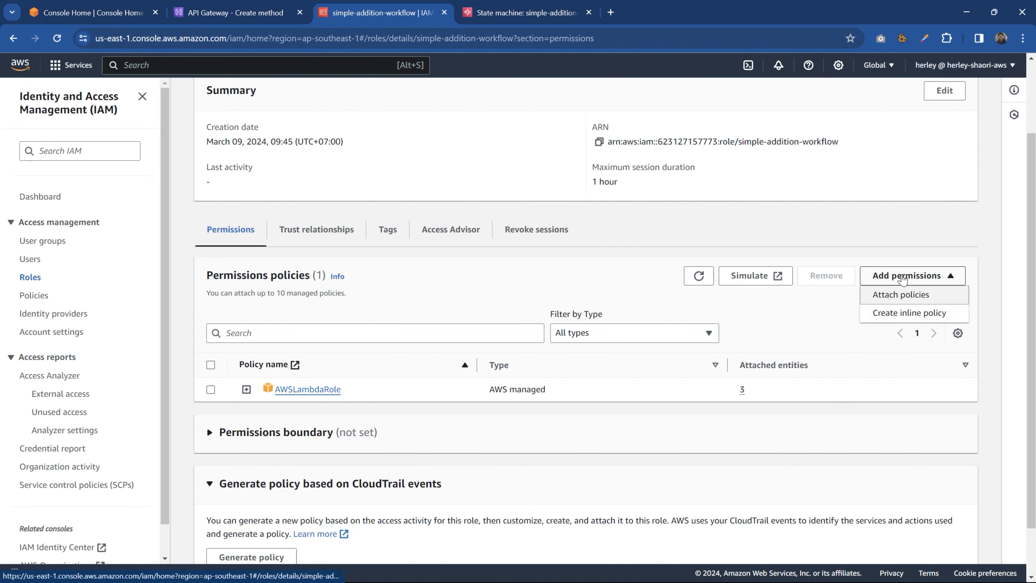
click(895, 295)
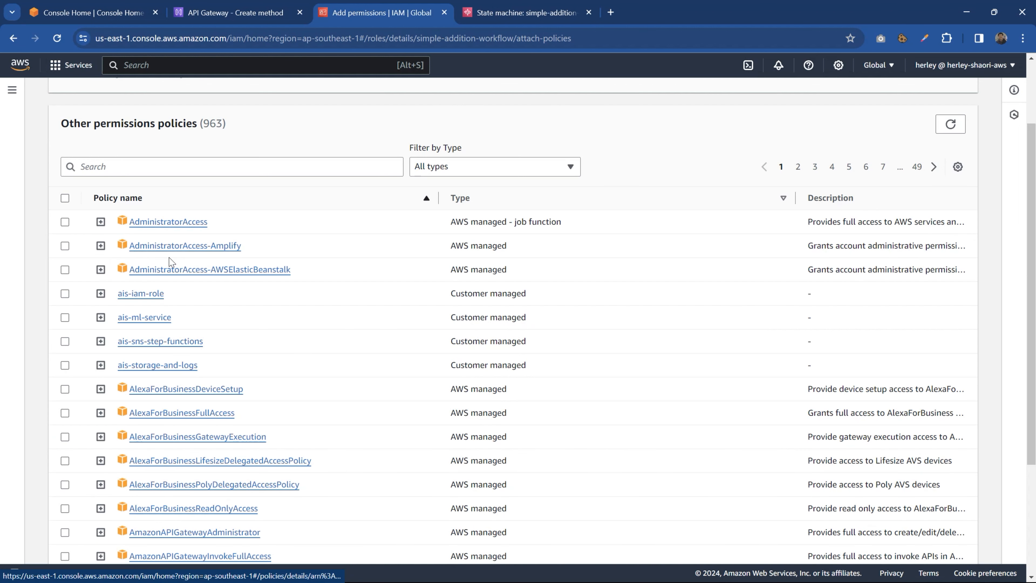
click(178, 162)
text(Step)
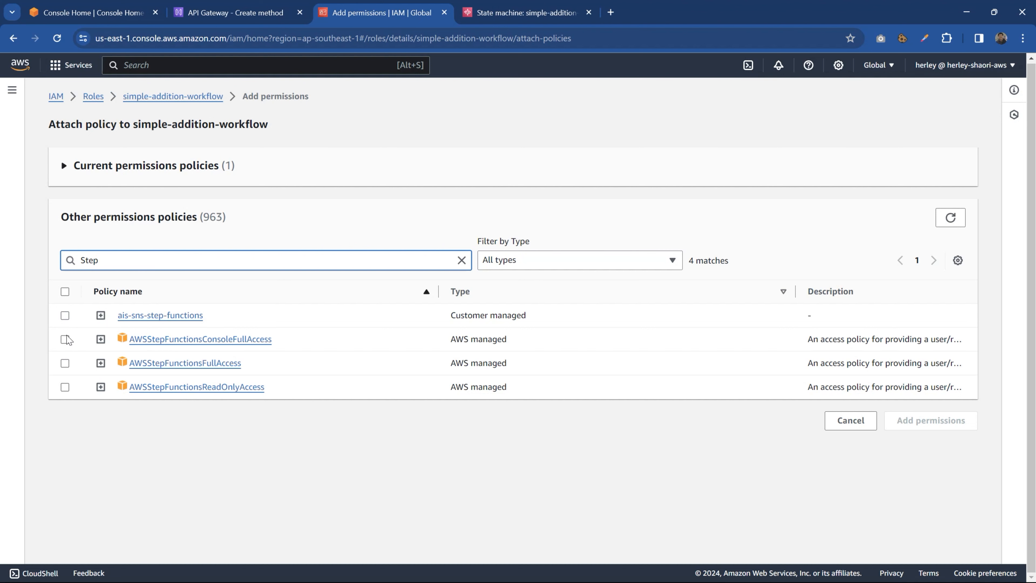
click(65, 339)
click(65, 362)
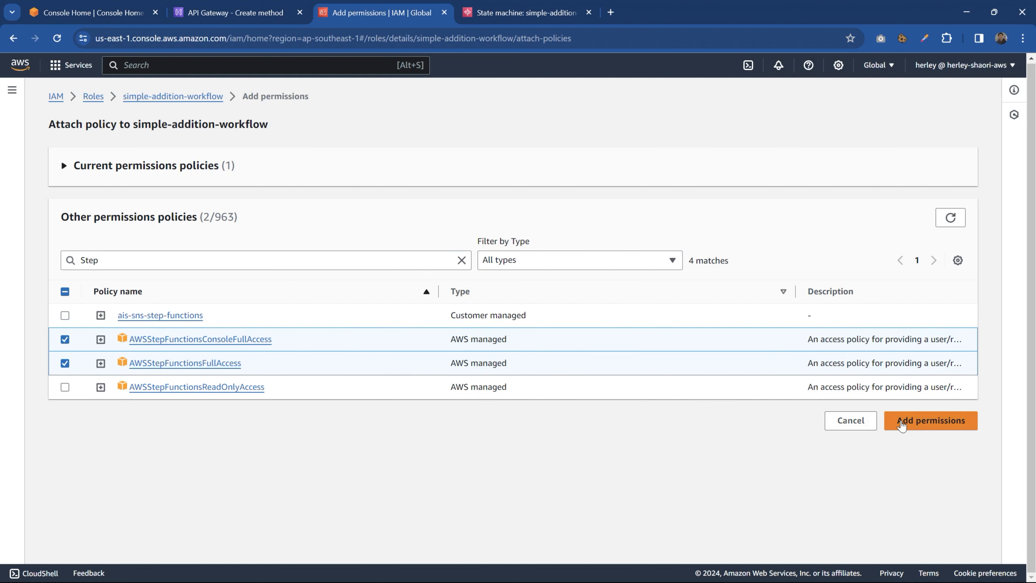
click(922, 420)
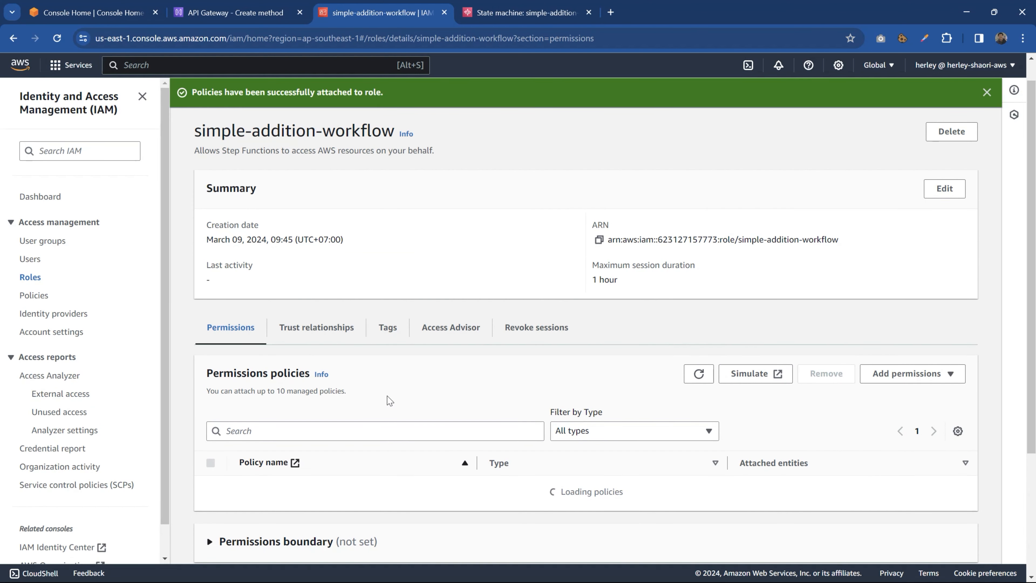
scroll(386, 398, down, 3)
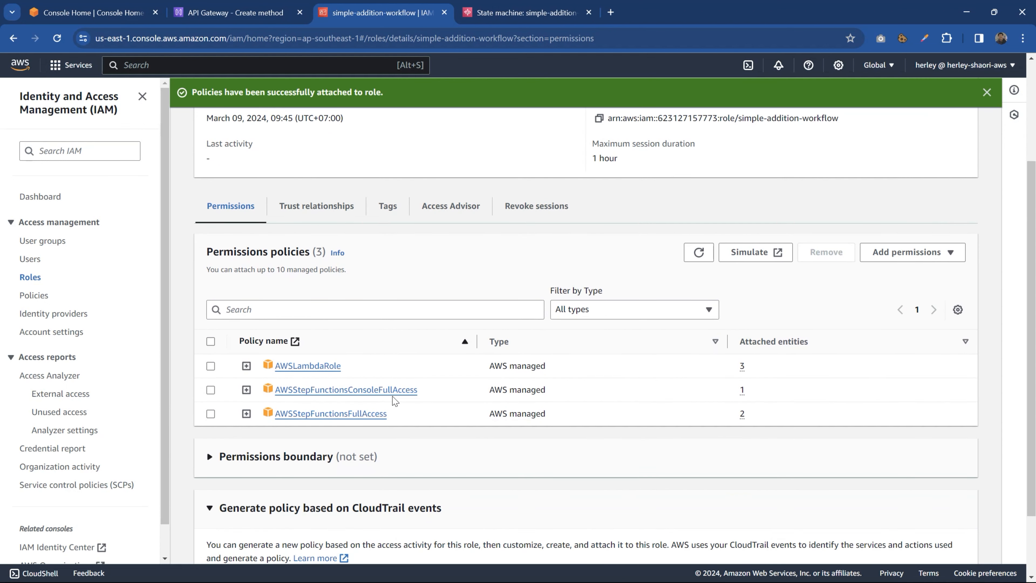
- Attach the AWSLambda_FullAccess policy to the simple-addition-workflow role
scroll(370, 404, up, 3)
click(897, 373)
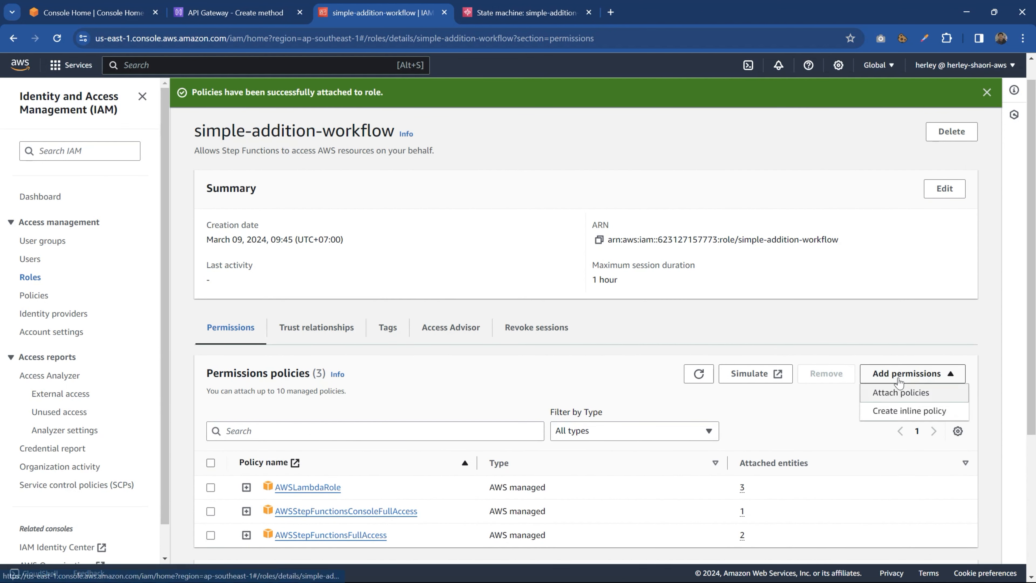
click(890, 391)
click(193, 243)
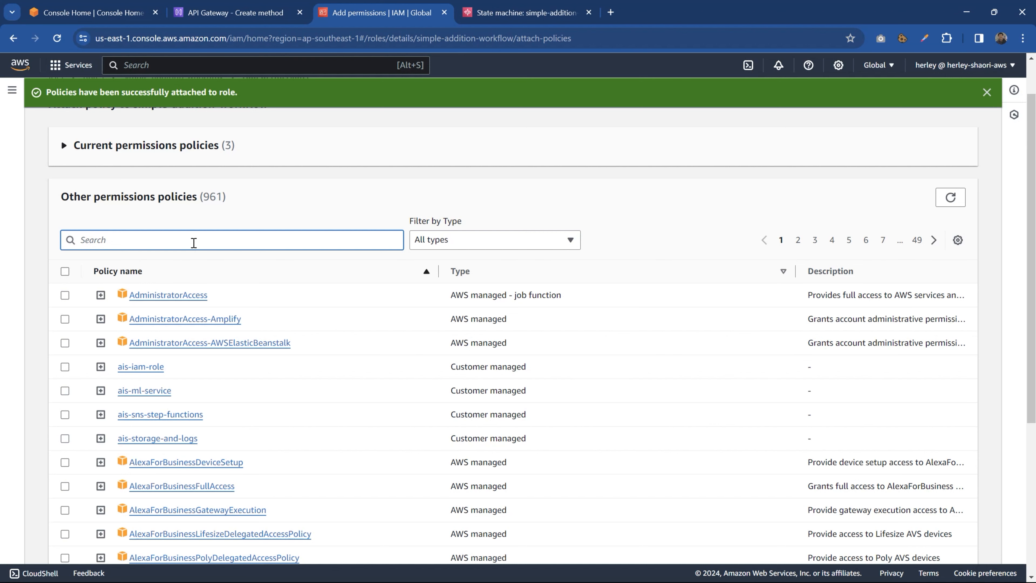
text(lambda)
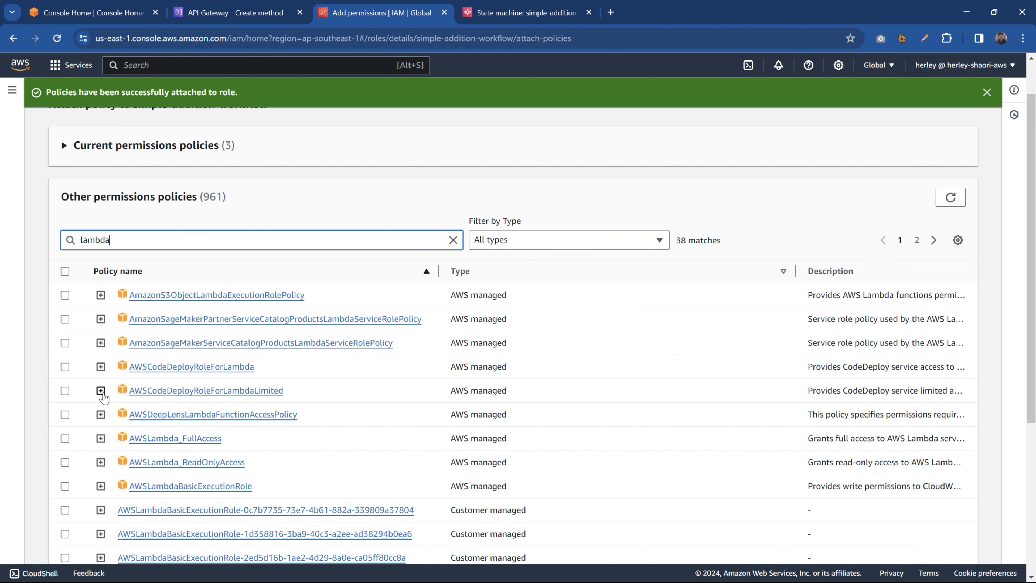
click(66, 439)
scroll(848, 359, down, 5)
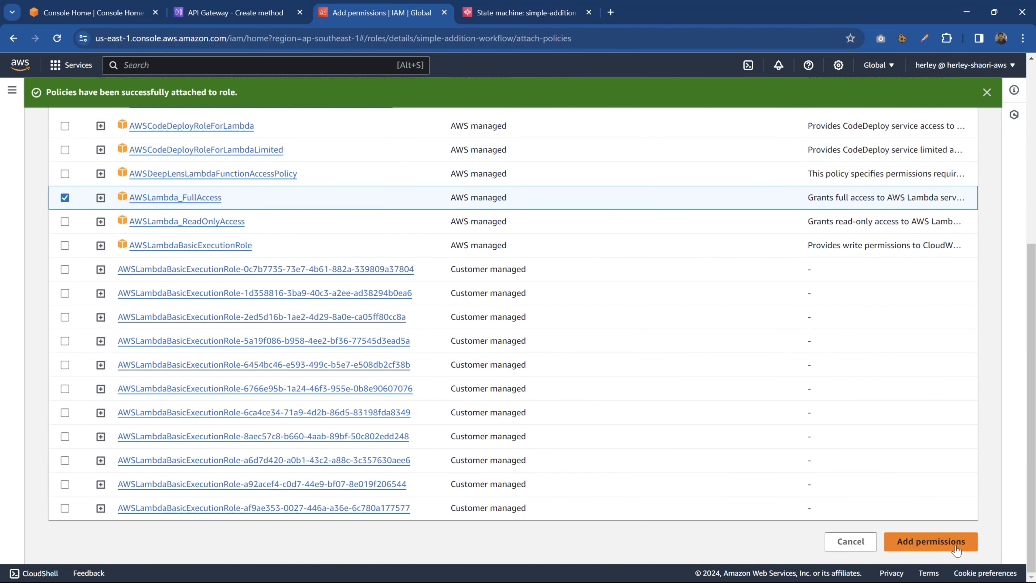
click(910, 538)
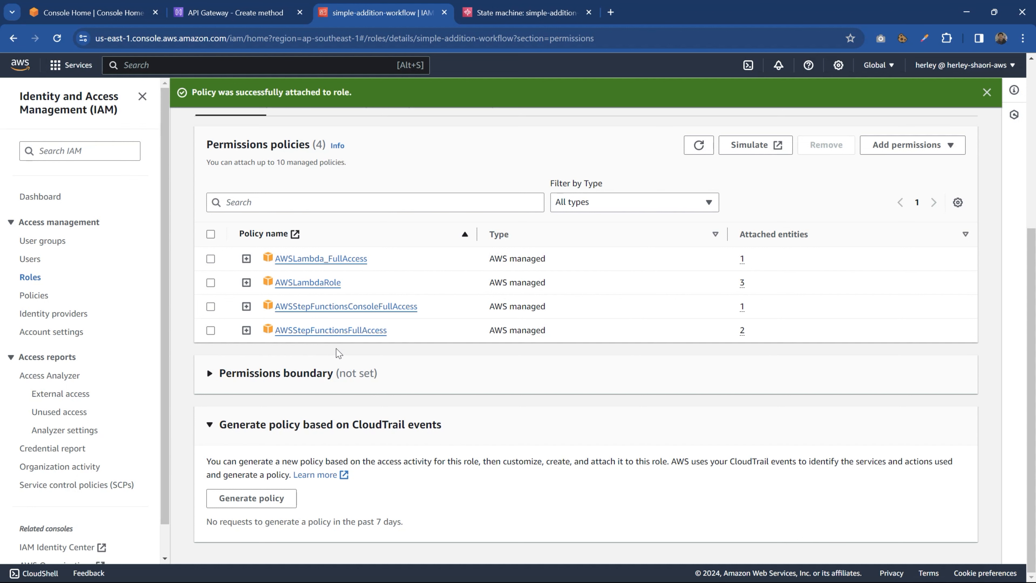
- Copy the simple-addition-workflow role's ARN and paste it as the execution role in the API Gateway method form
scroll(360, 347, up, 1)
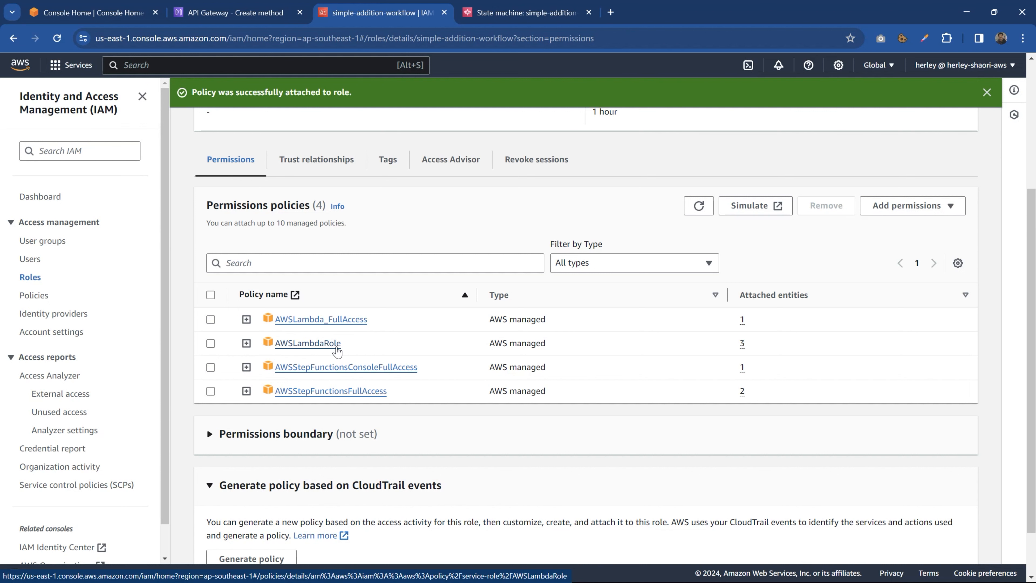
scroll(337, 350, up, 3)
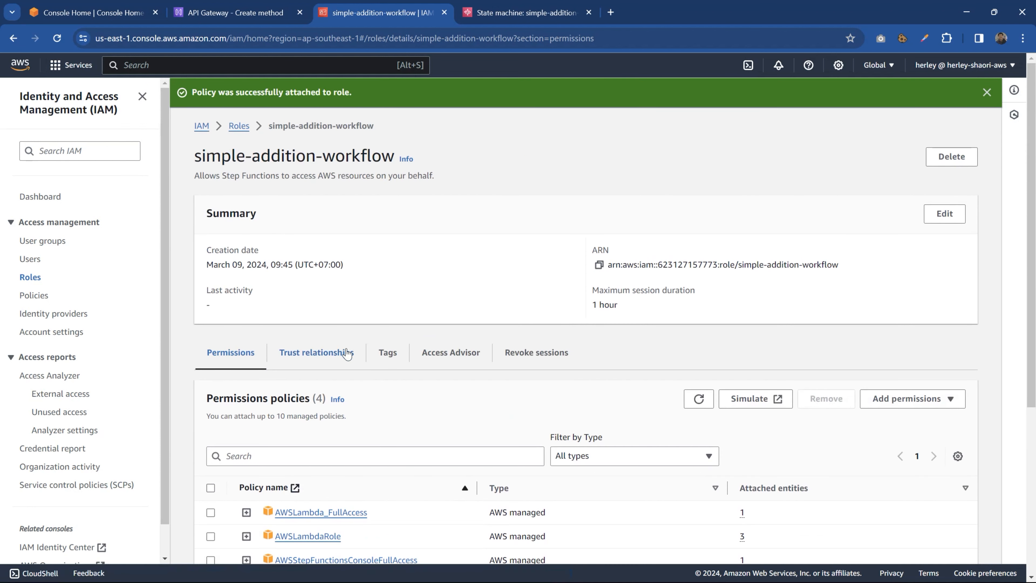
click(599, 266)
key(ctrl+Page_Up)
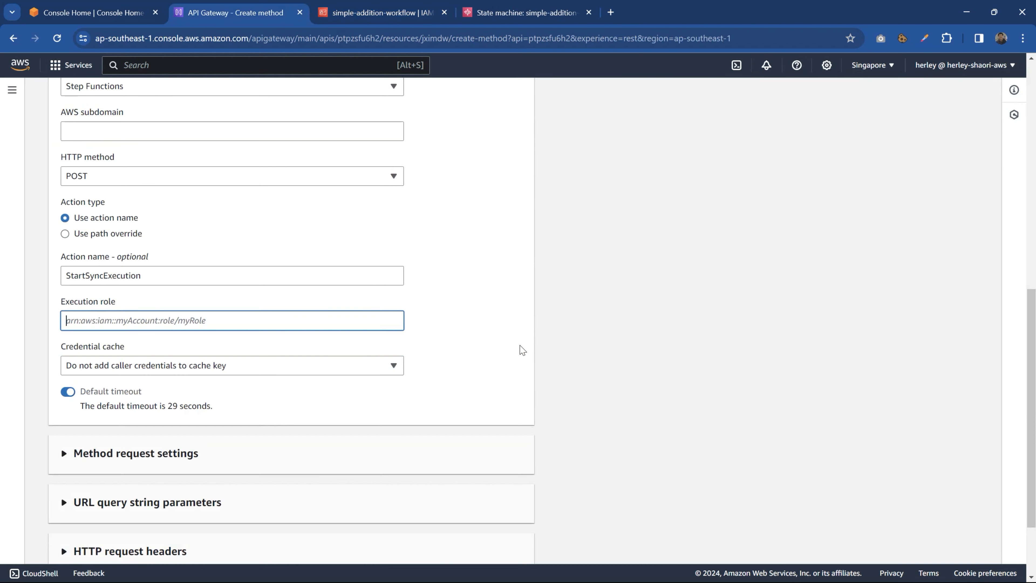
key(ctrl+v)
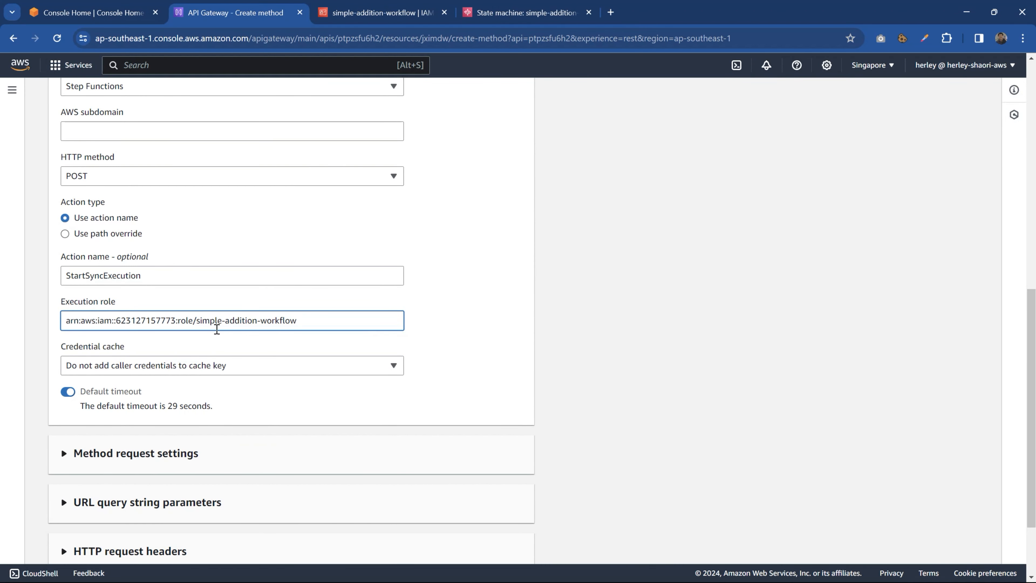
- Review the method's integration details and expand its method request settings, URL query string parameters and HTTP request headers
scroll(217, 329, down, 1)
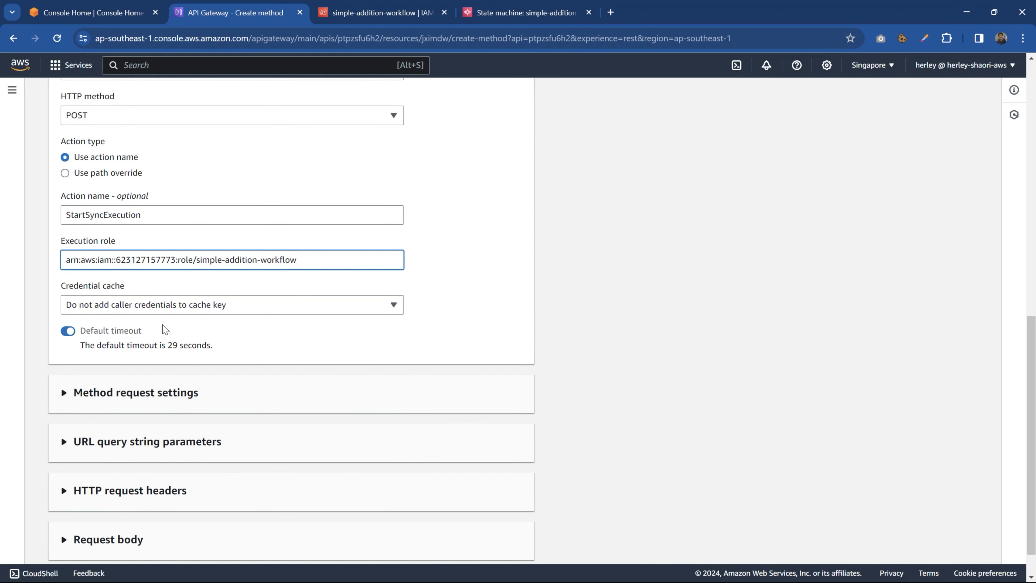
scroll(165, 330, up, 1)
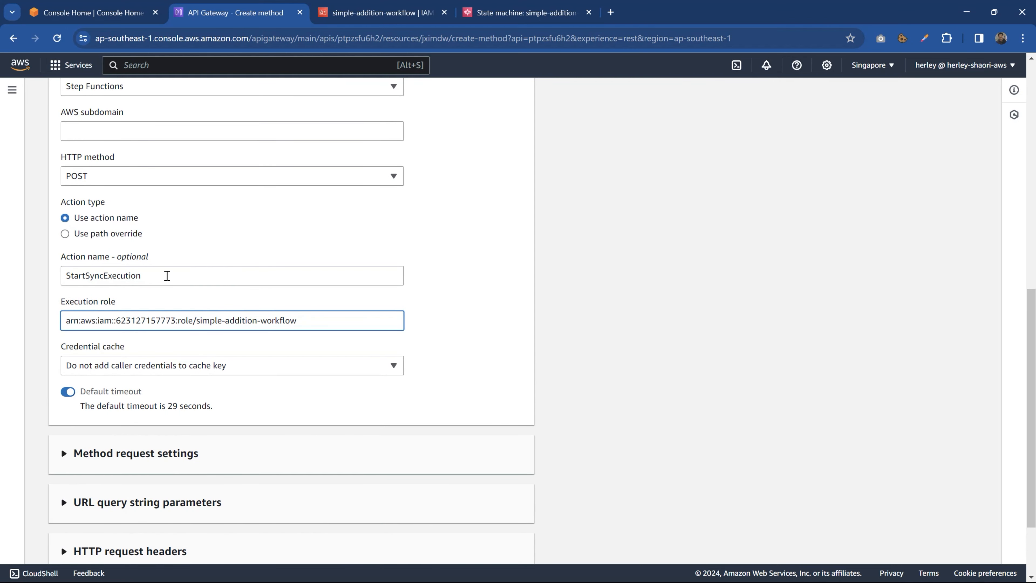
scroll(166, 276, up, 1)
scroll(166, 281, down, 3)
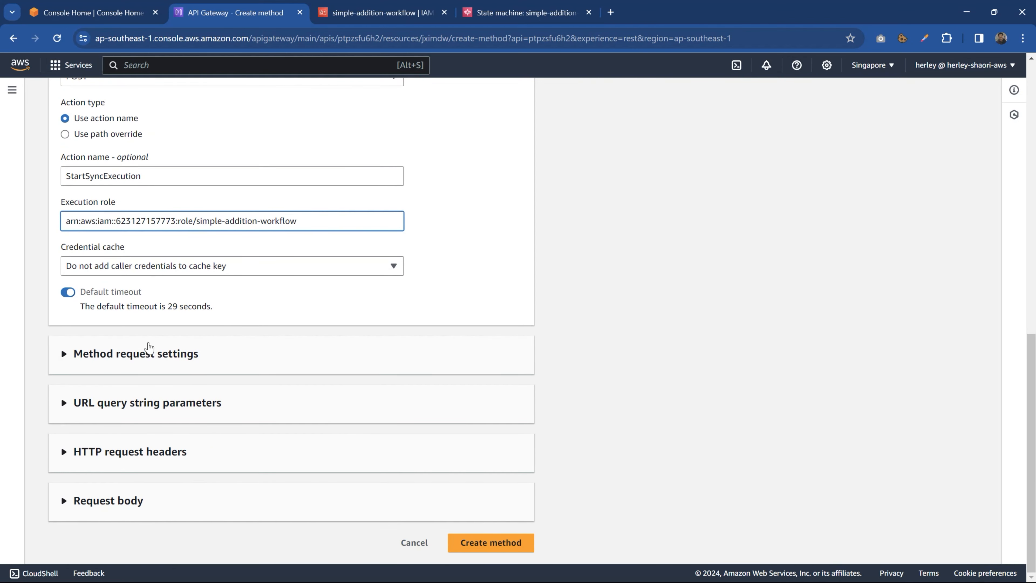
click(108, 353)
scroll(116, 359, down, 3)
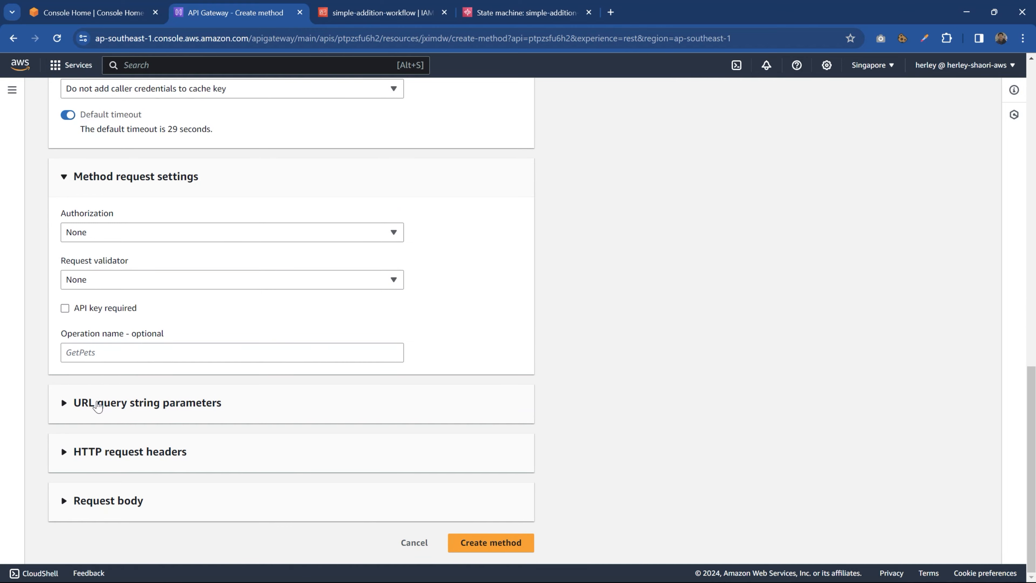
click(97, 403)
scroll(143, 330, up, 5)
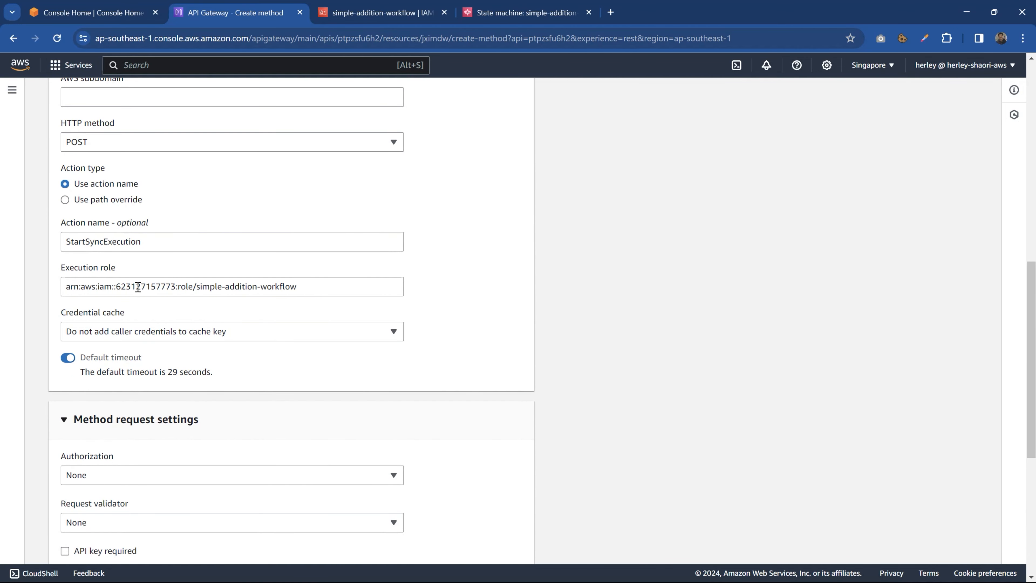
scroll(137, 287, up, 4)
scroll(137, 286, up, 5)
scroll(139, 310, down, 7)
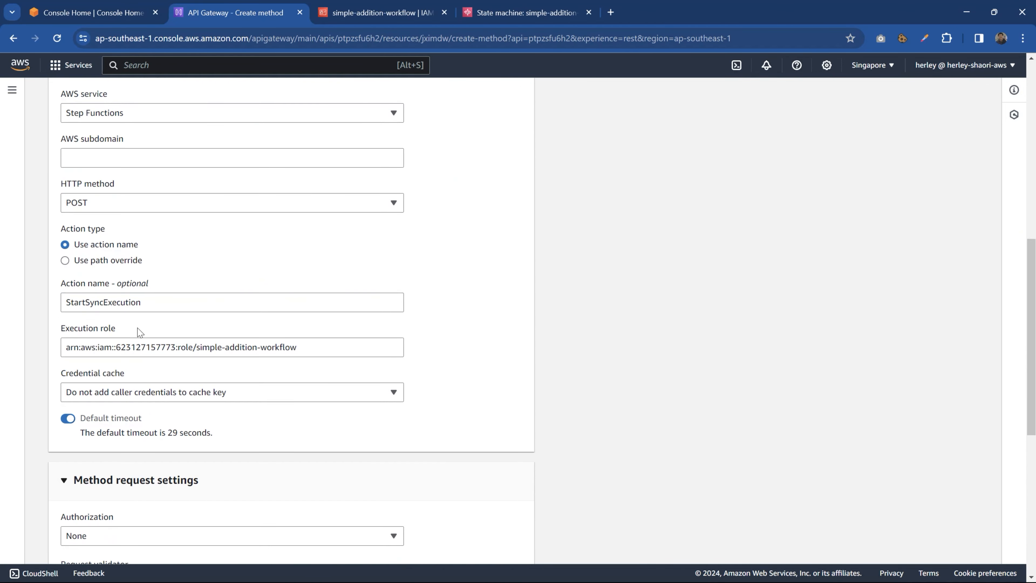
scroll(140, 332, down, 8)
click(87, 451)
scroll(118, 473, down, 2)
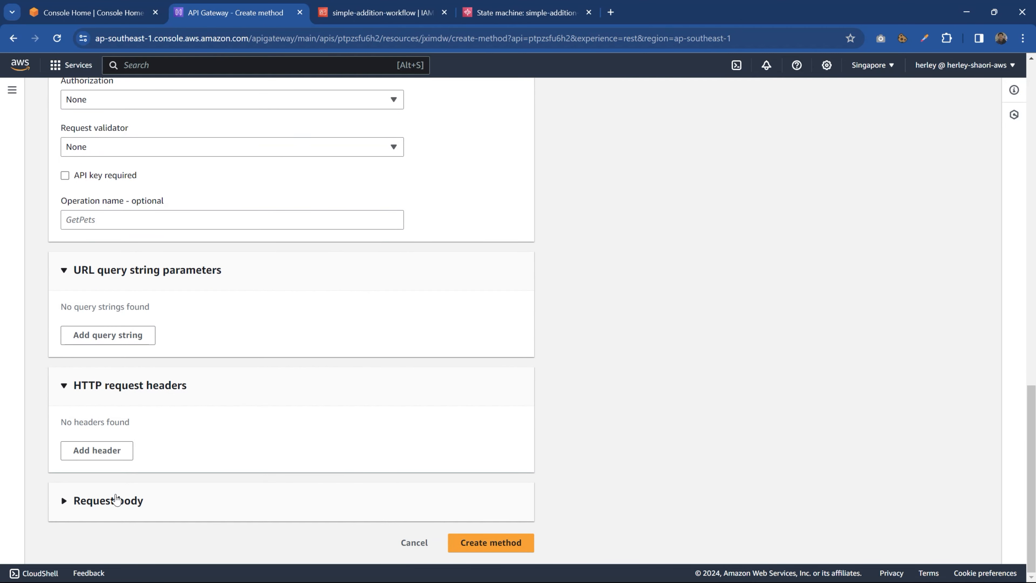
- Expand the request body section, check the remaining method request options, and try to create the method
click(116, 498)
scroll(292, 423, down, 2)
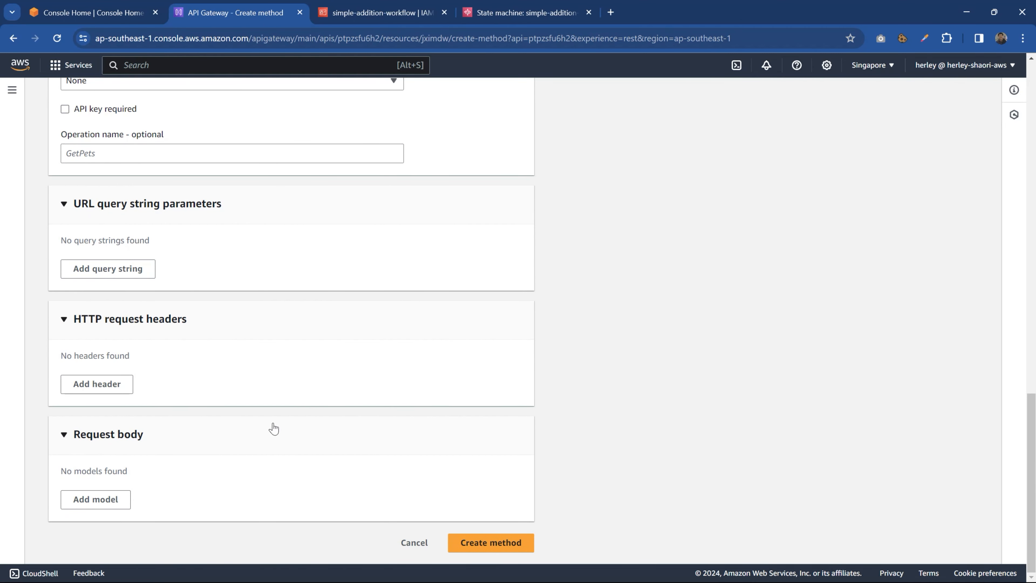
scroll(266, 412, up, 5)
scroll(263, 411, down, 1)
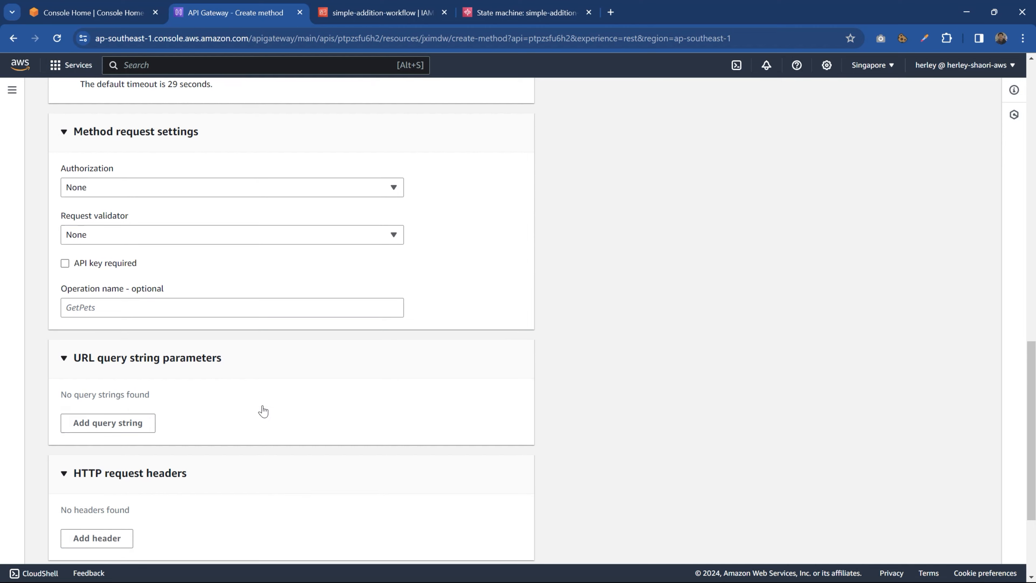
scroll(263, 411, down, 4)
click(491, 542)
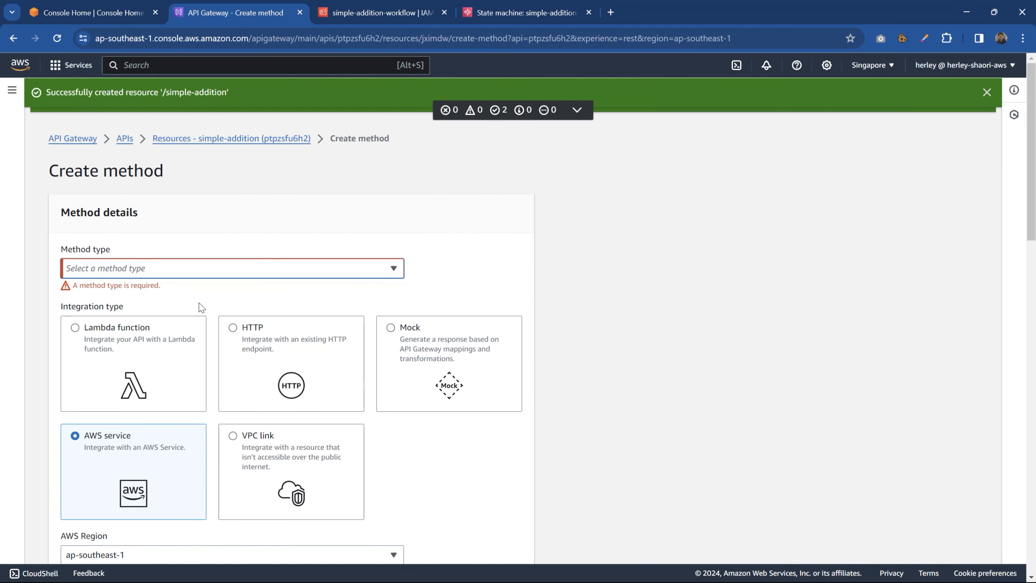
- Set the method type to POST and create the method on the /simple-addition resource
click(163, 269)
click(101, 396)
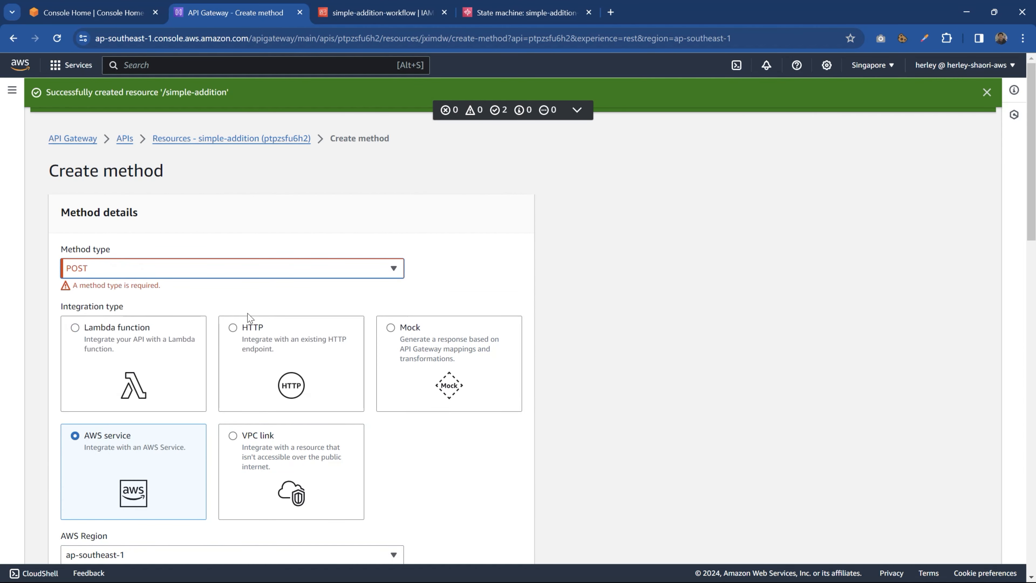
scroll(195, 329, down, 4)
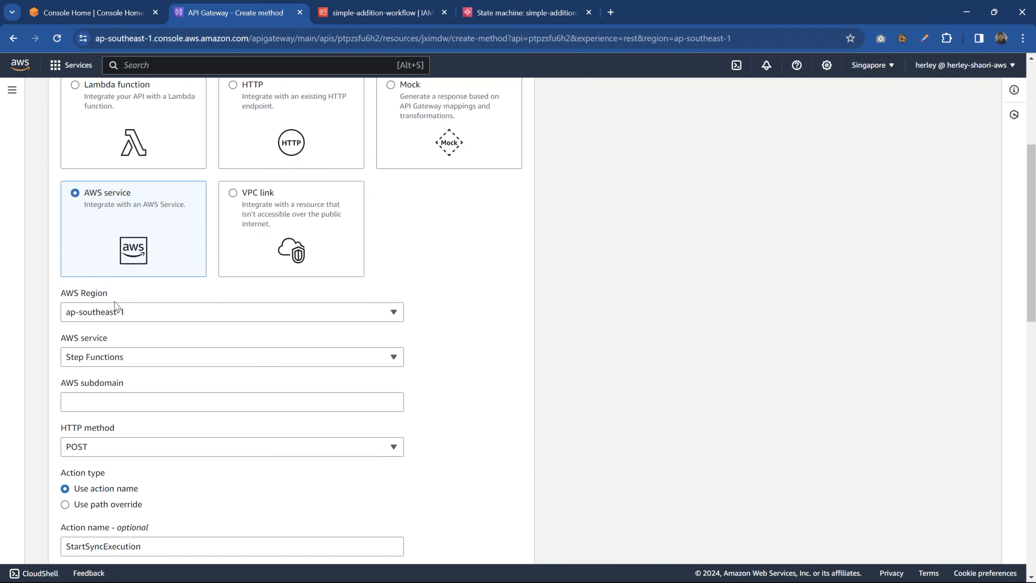
scroll(116, 308, down, 1)
scroll(115, 308, down, 3)
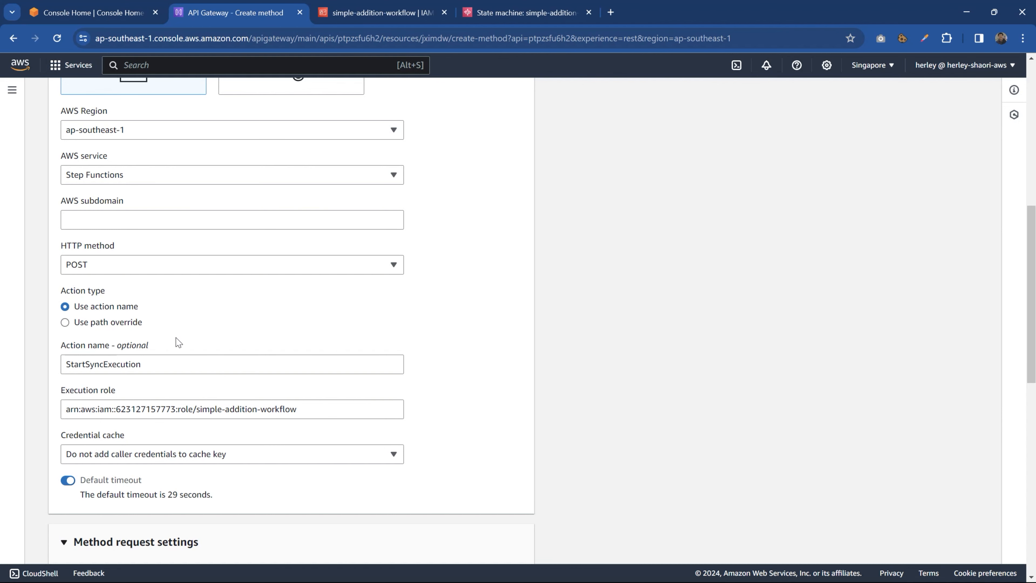
scroll(340, 421, down, 14)
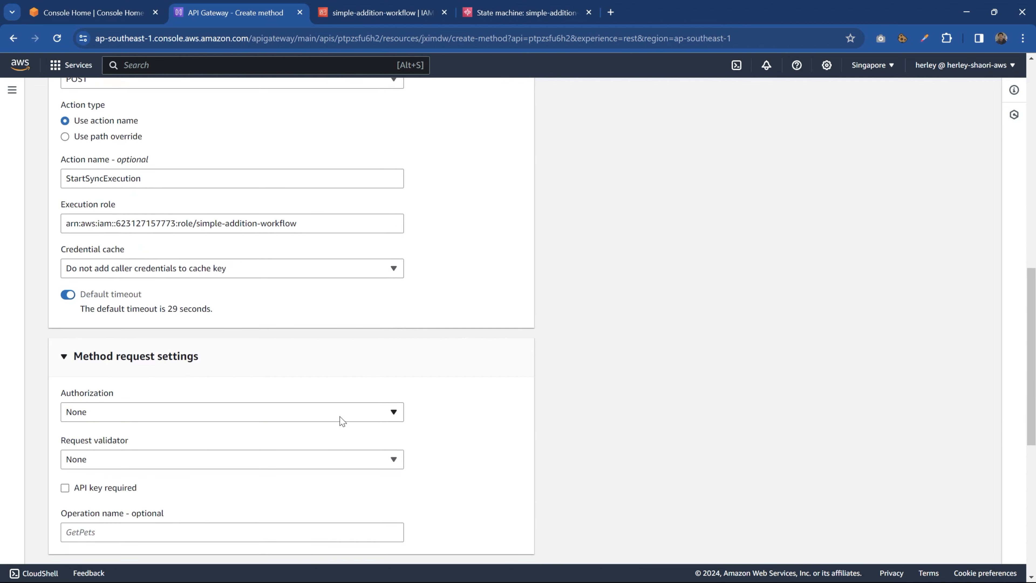
click(471, 541)
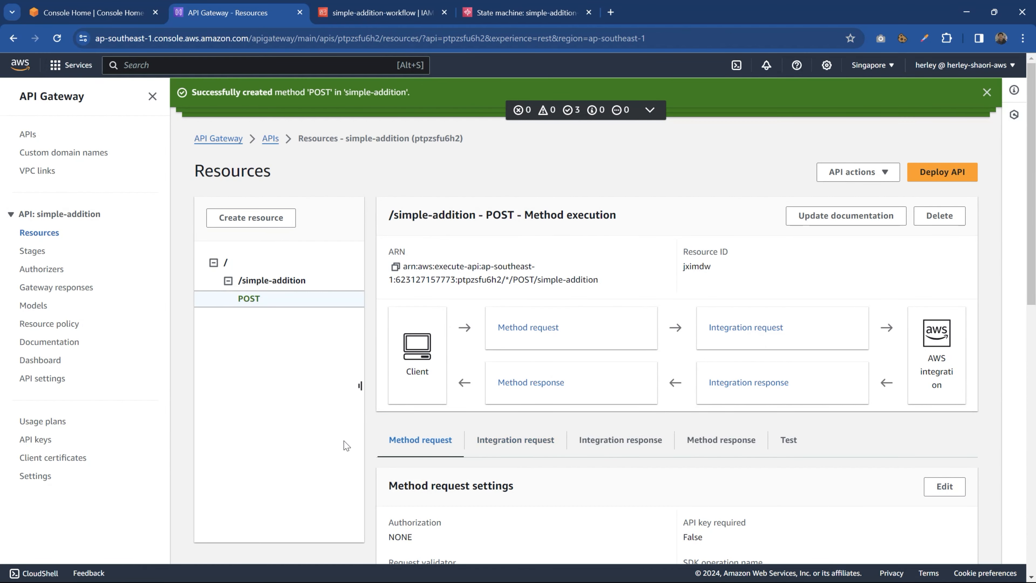
- Look over the POST method's execution page and dismiss the stacked success notifications
scroll(342, 444, down, 3)
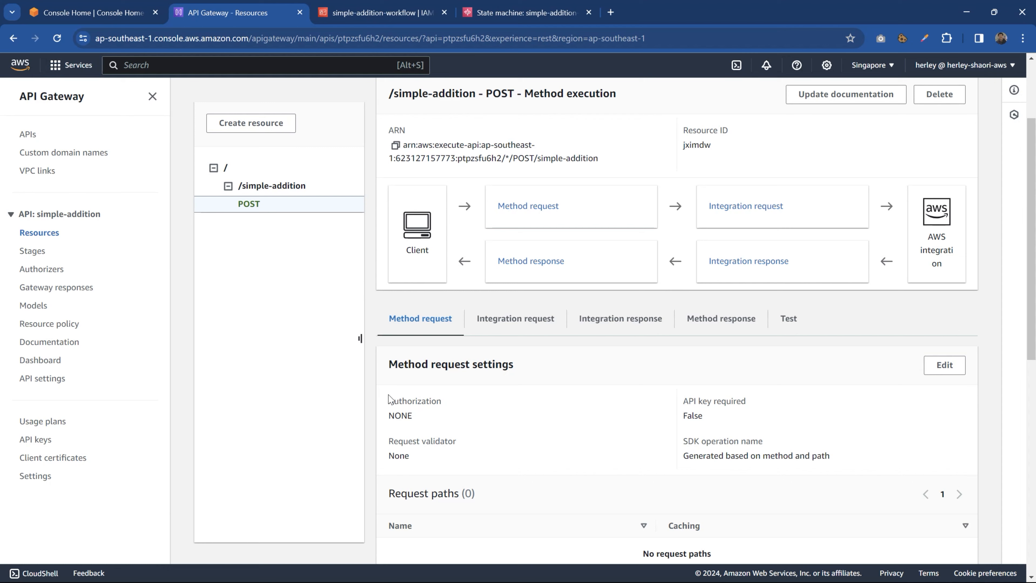
scroll(310, 345, up, 3)
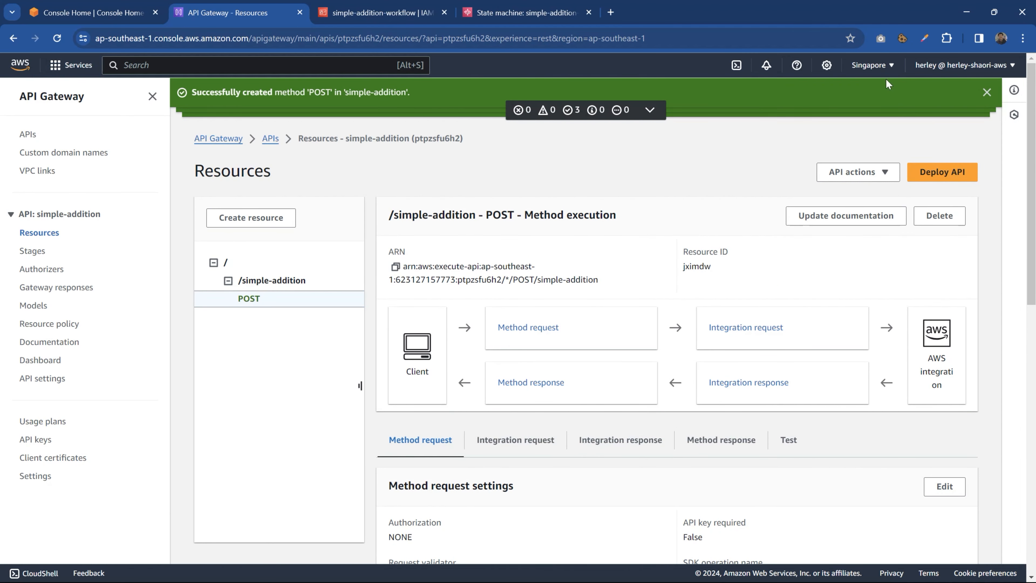
click(987, 92)
click(986, 92)
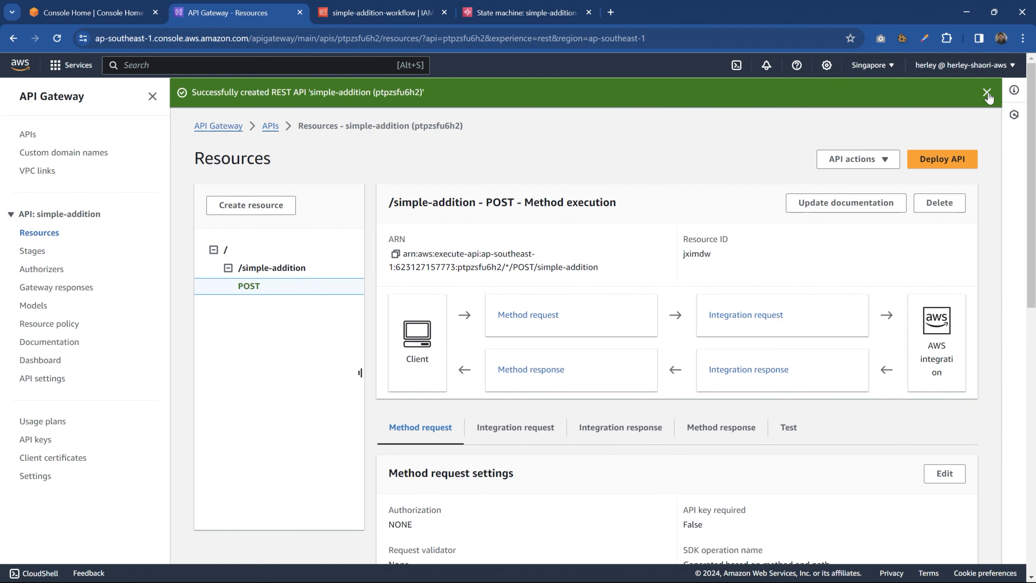
click(986, 93)
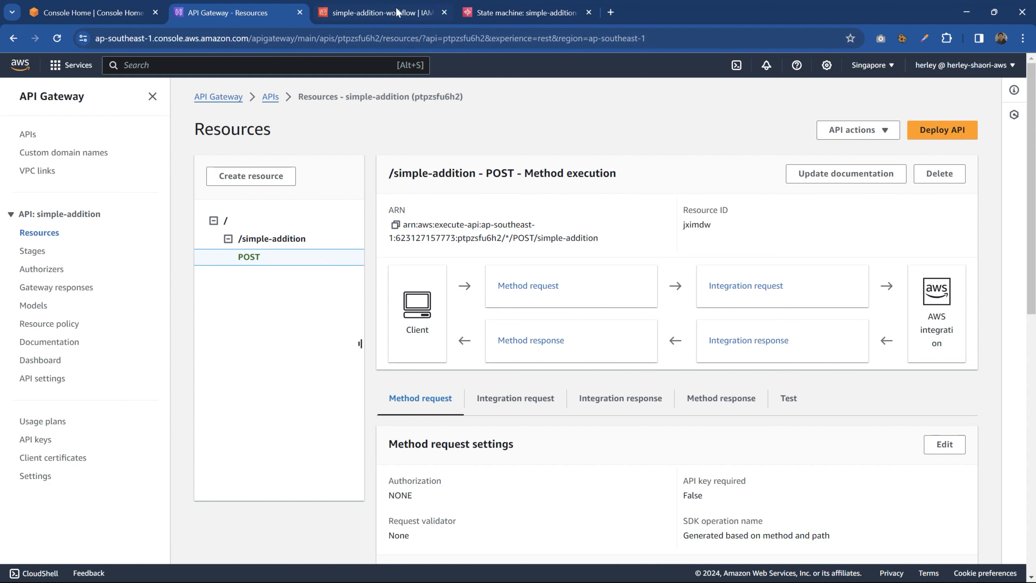
- Check the simple-addition-workflow state machine, return to API Gateway and open the POST method's integration request settings for editing
click(505, 12)
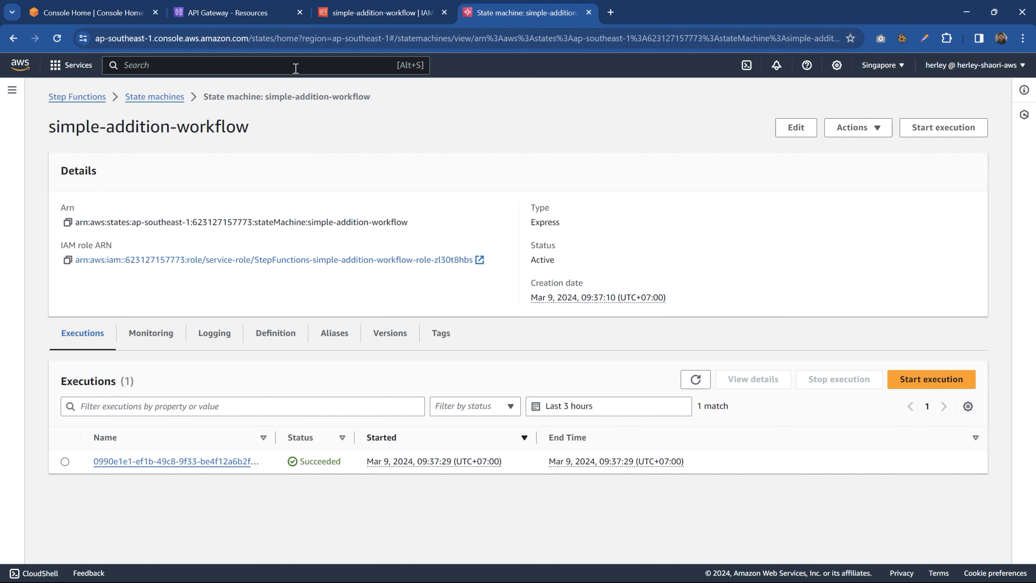
click(245, 12)
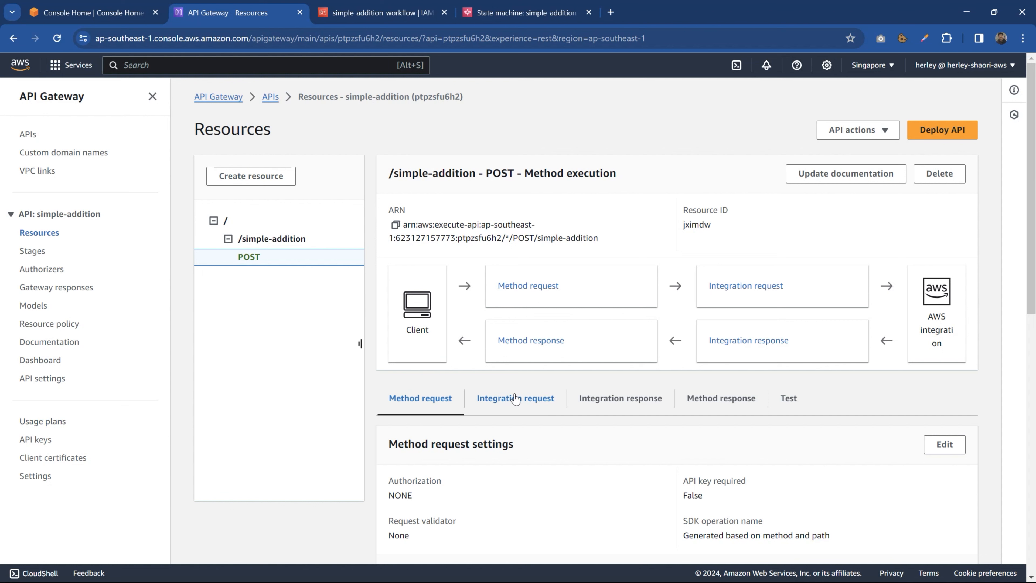
scroll(515, 399, down, 3)
click(514, 276)
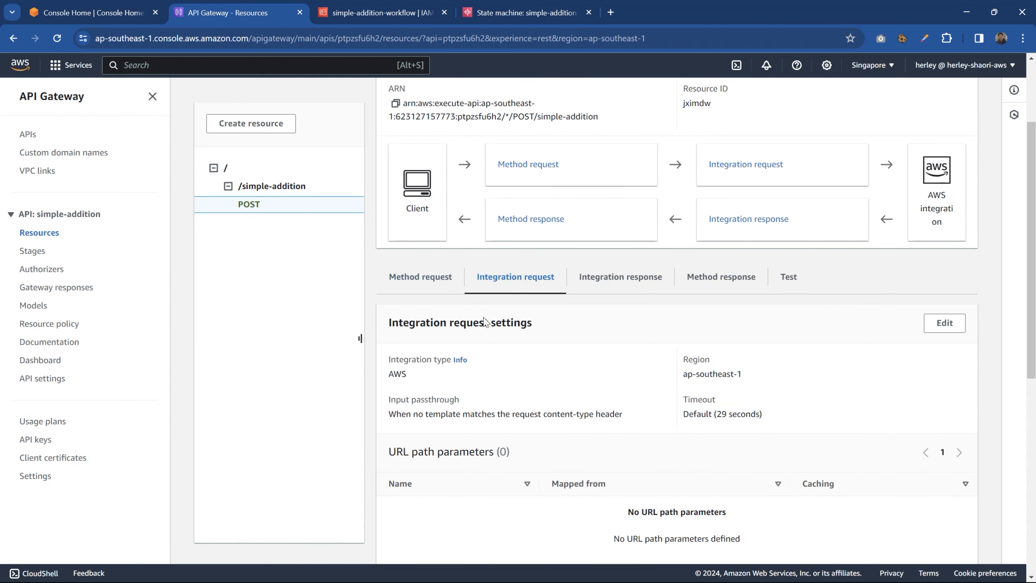
scroll(232, 412, down, 2)
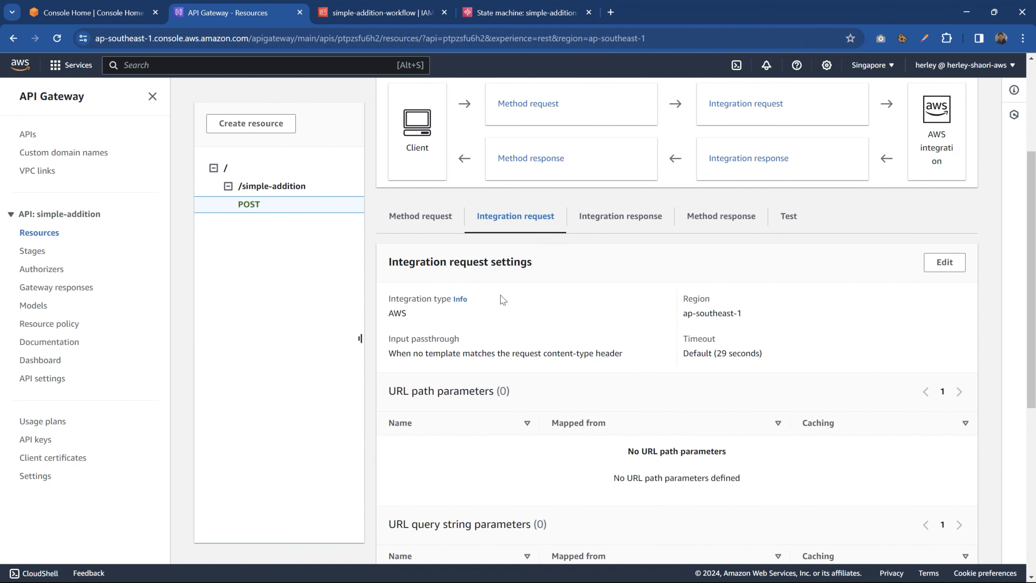
click(950, 262)
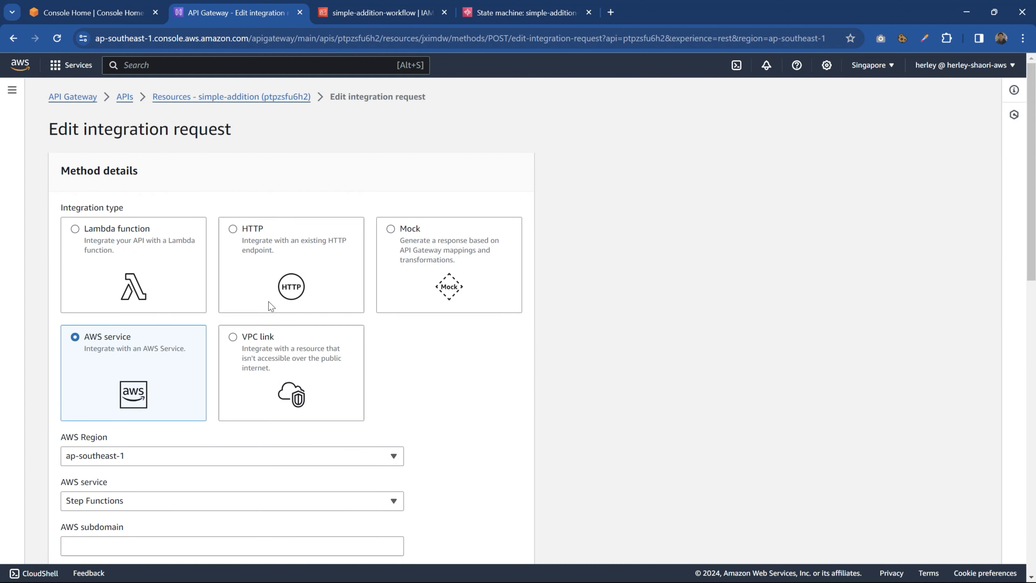
- Add a mapping template to the integration request with content type application/json
scroll(206, 320, down, 6)
scroll(206, 319, down, 8)
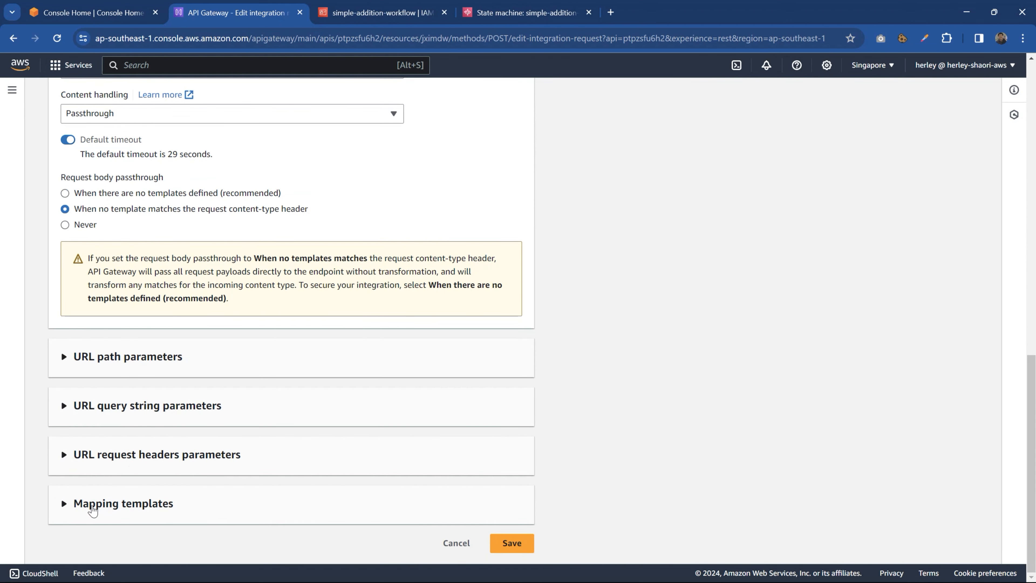
click(96, 504)
scroll(114, 470, down, 1)
scroll(118, 472, down, 1)
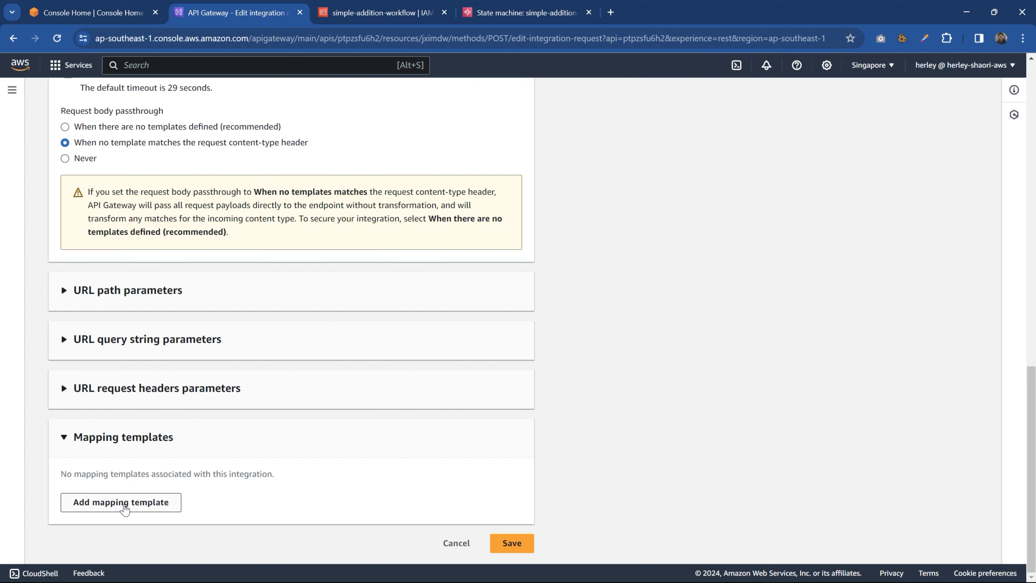
click(121, 502)
scroll(123, 502, down, 5)
click(110, 247)
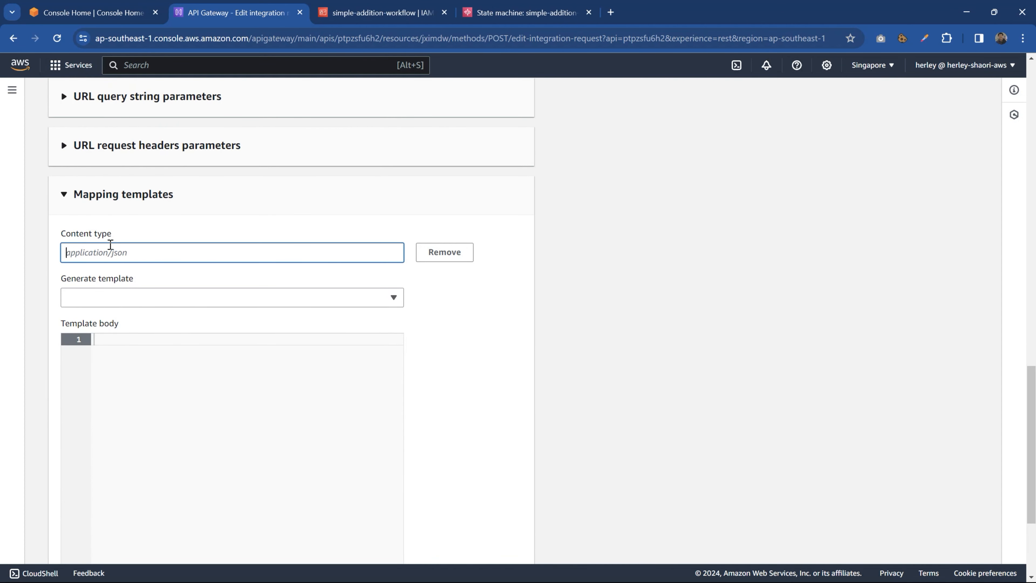
text(application/json)
- Generate a Method request passthrough template and replace its body with the escaped $input JSON as input and the simple-addition-workflow ARN as stateMachineArn
click(131, 301)
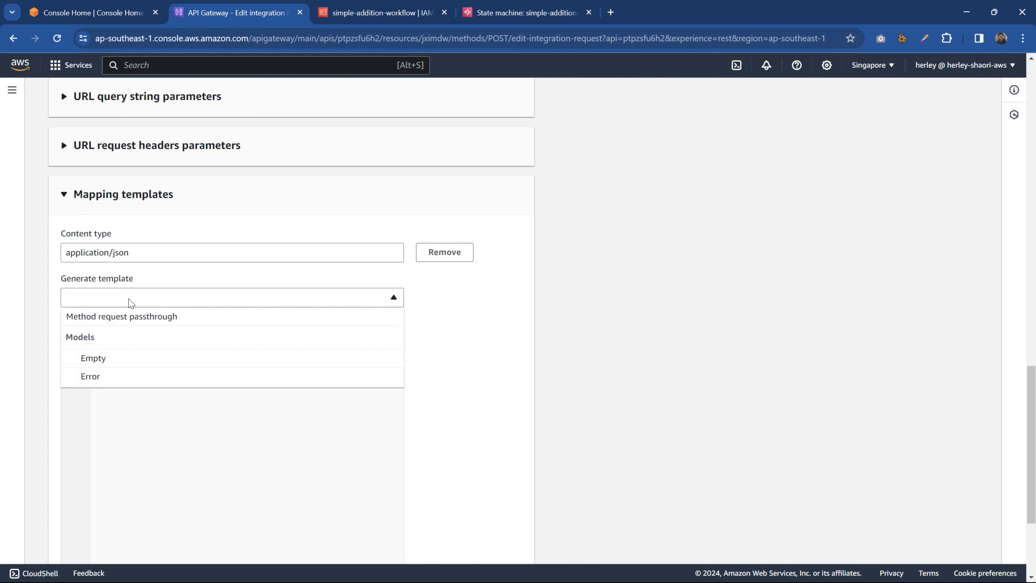
click(126, 317)
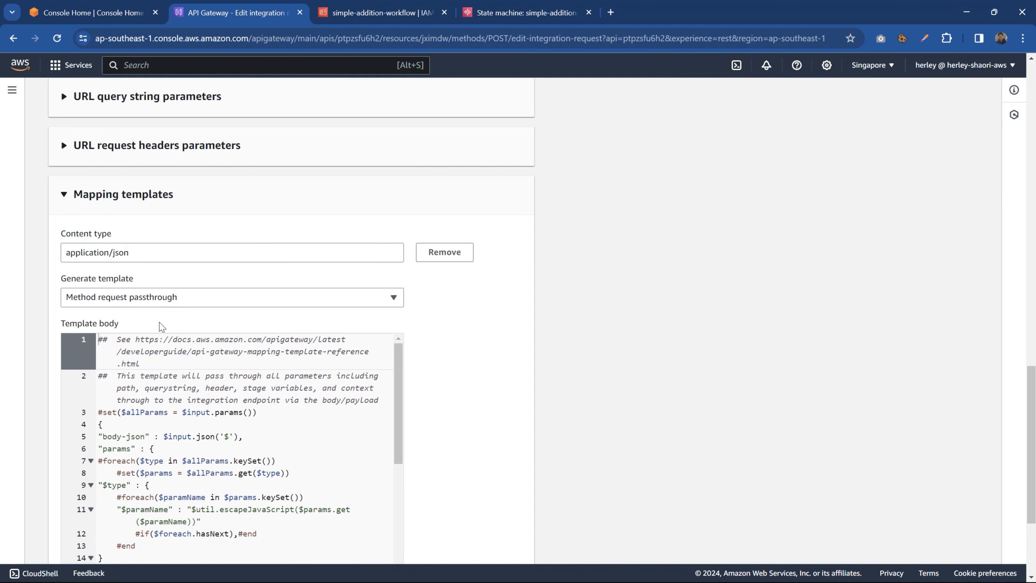
click(173, 300)
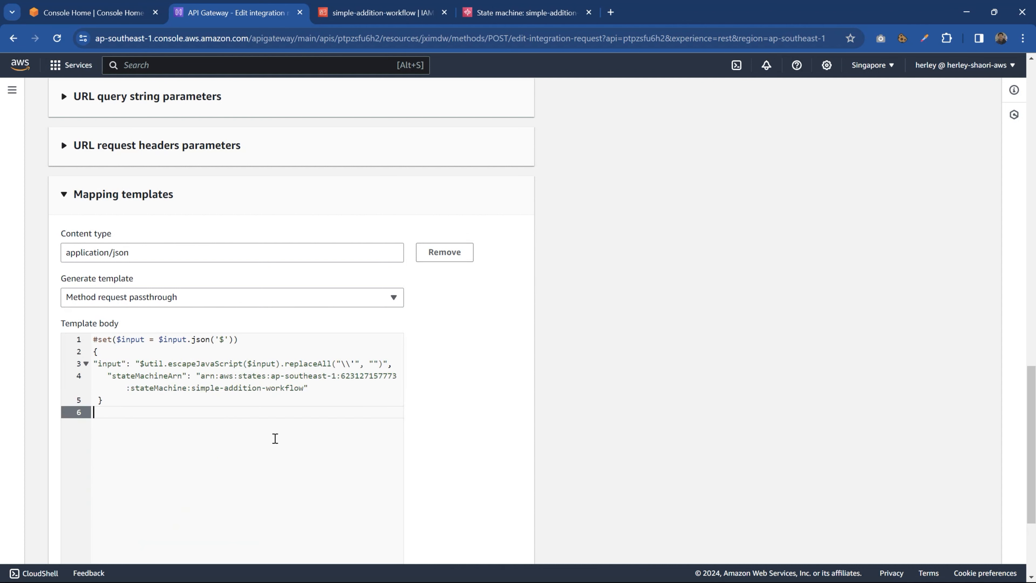
- Check the state machine ARN in the template body and save the integration request
scroll(164, 376, down, 1)
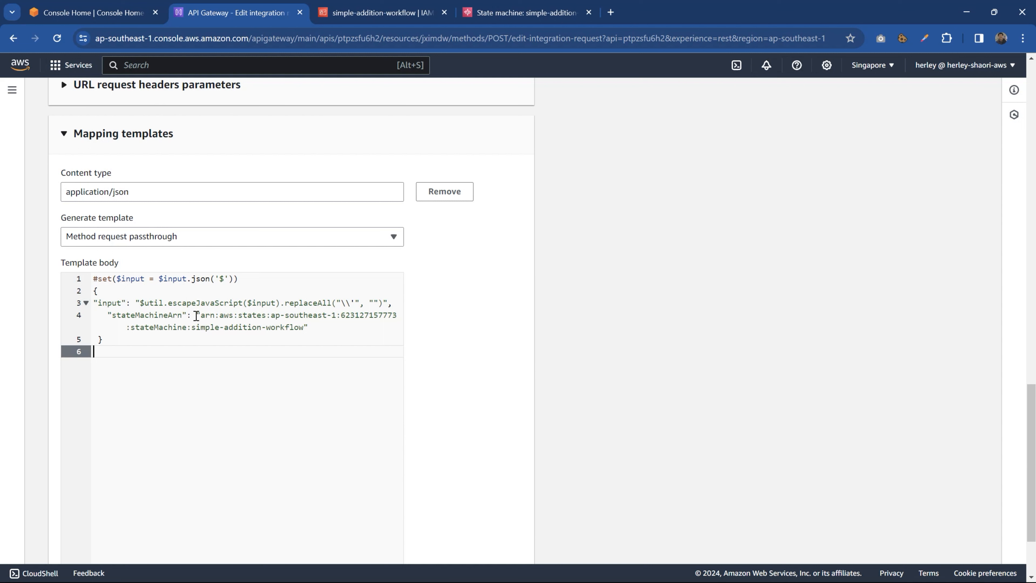
drag(201, 316, 305, 327)
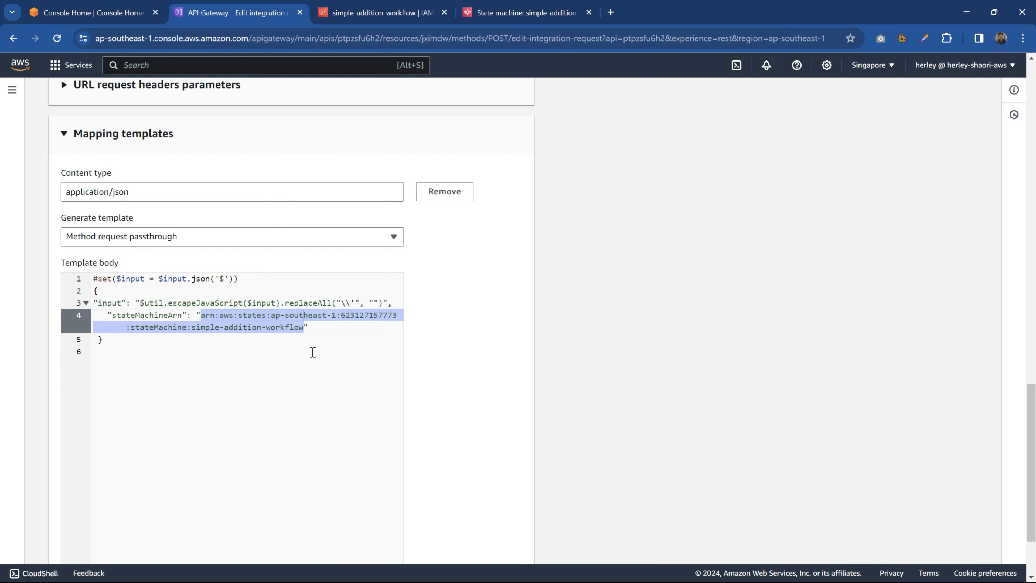
scroll(326, 367, down, 2)
click(512, 543)
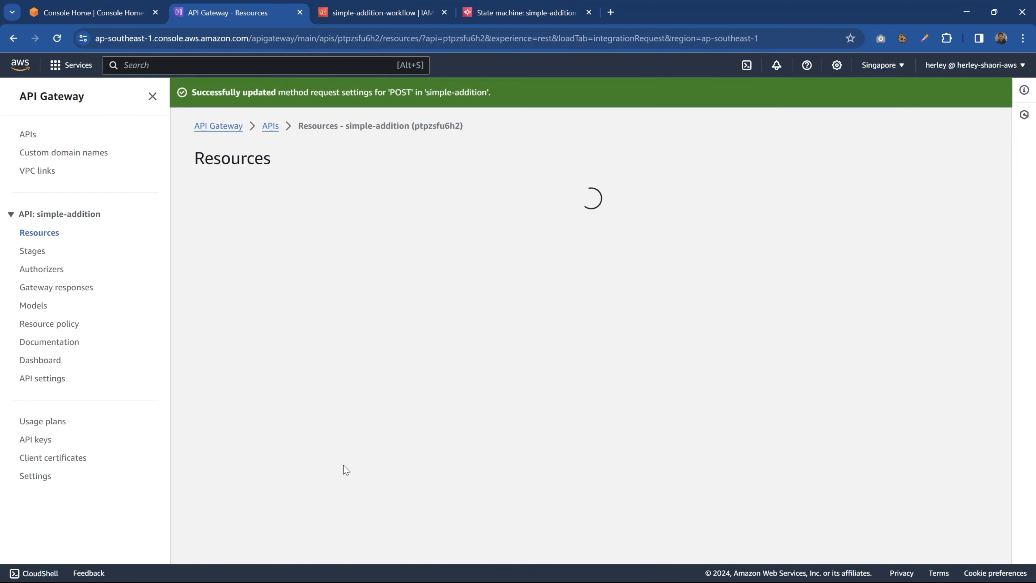
- Open the test form of the /simple-addition POST method and go to its request body
scroll(348, 392, down, 2)
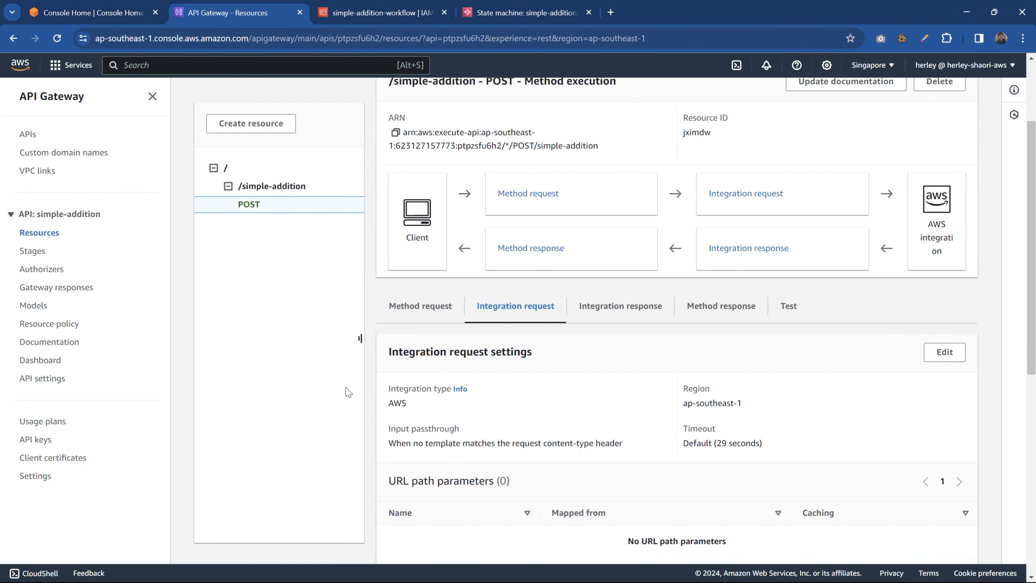
click(789, 306)
scroll(383, 376, down, 3)
scroll(354, 391, down, 3)
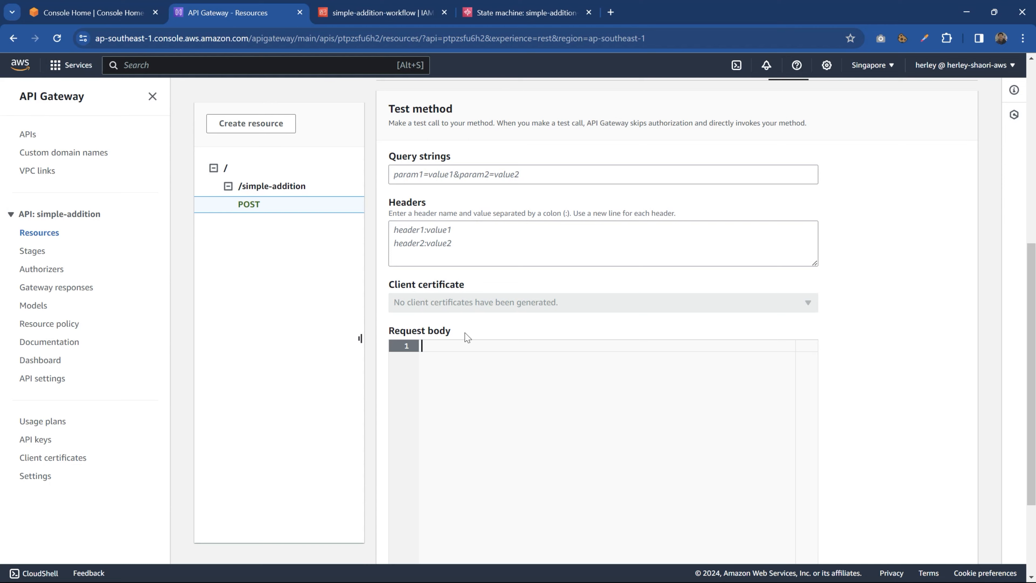
- Open the succeeded simple-addition-workflow execution in Step Functions, start a new execution from it and copy the prefilled input JSON
click(496, 11)
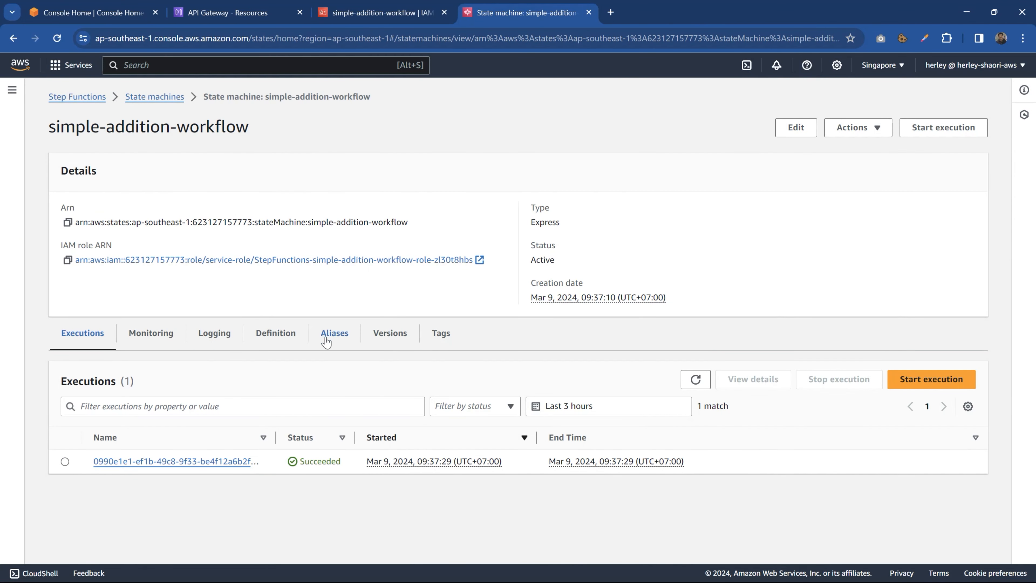
click(240, 462)
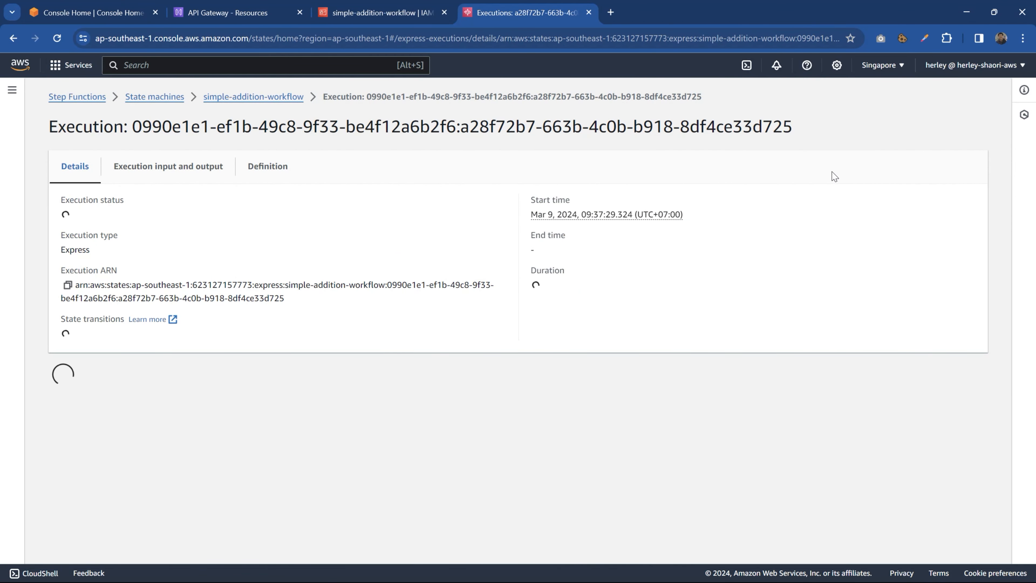
scroll(471, 419, down, 5)
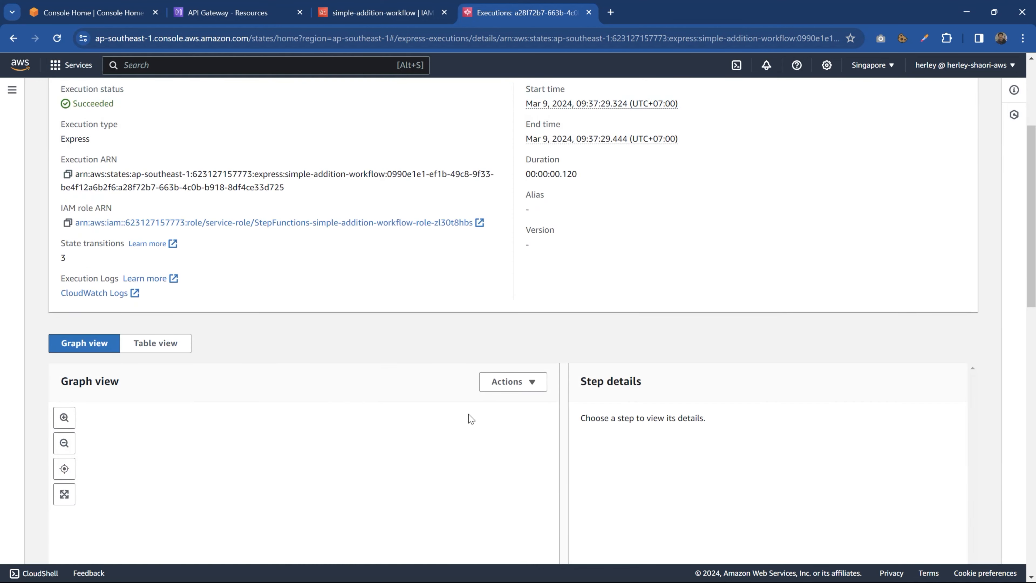
scroll(471, 418, up, 5)
click(198, 154)
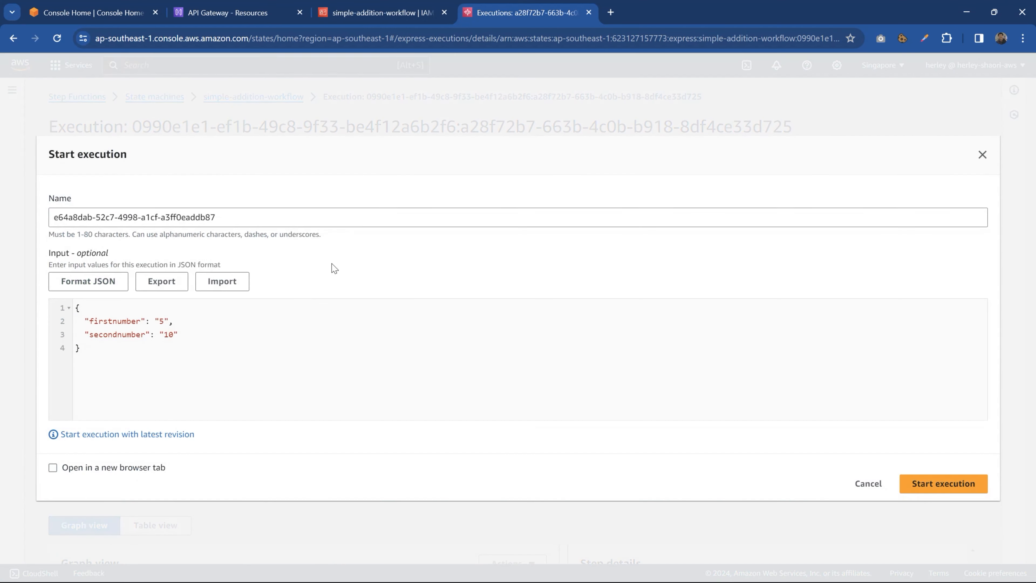
click(139, 347)
key(ctrl+a)
key(ctrl+c)
- Paste the JSON with firstnumber "5" and secondnumber "10" into the API Gateway test request body and run the POST method test
click(369, 13)
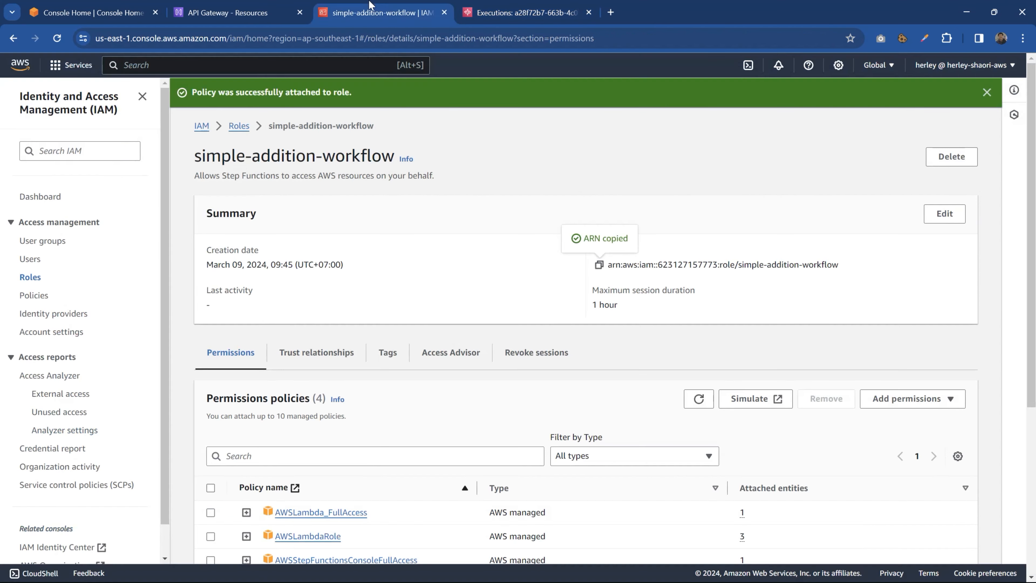
click(244, 12)
key(ctrl+v)
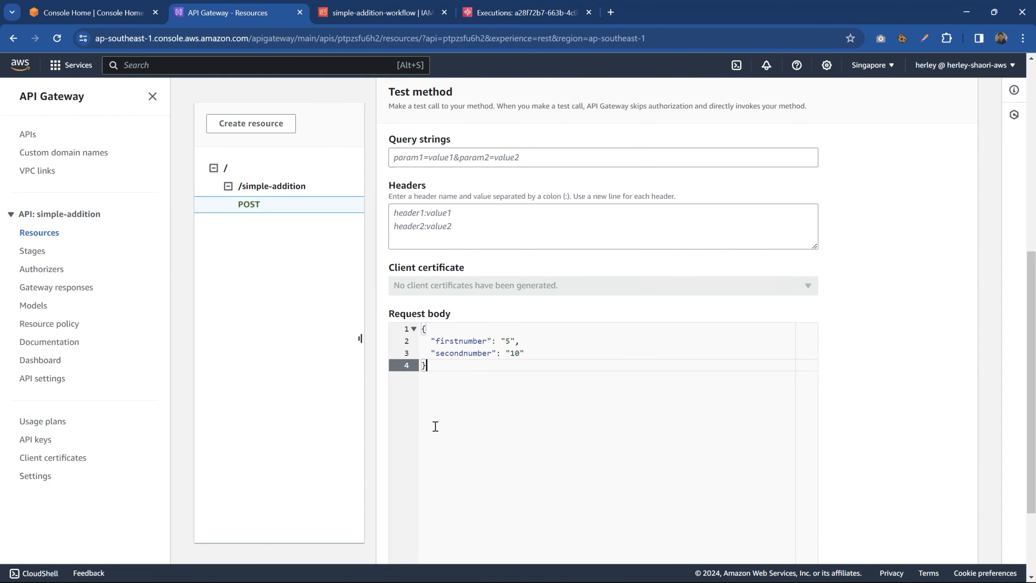
scroll(433, 425, down, 3)
click(412, 523)
scroll(562, 423, down, 10)
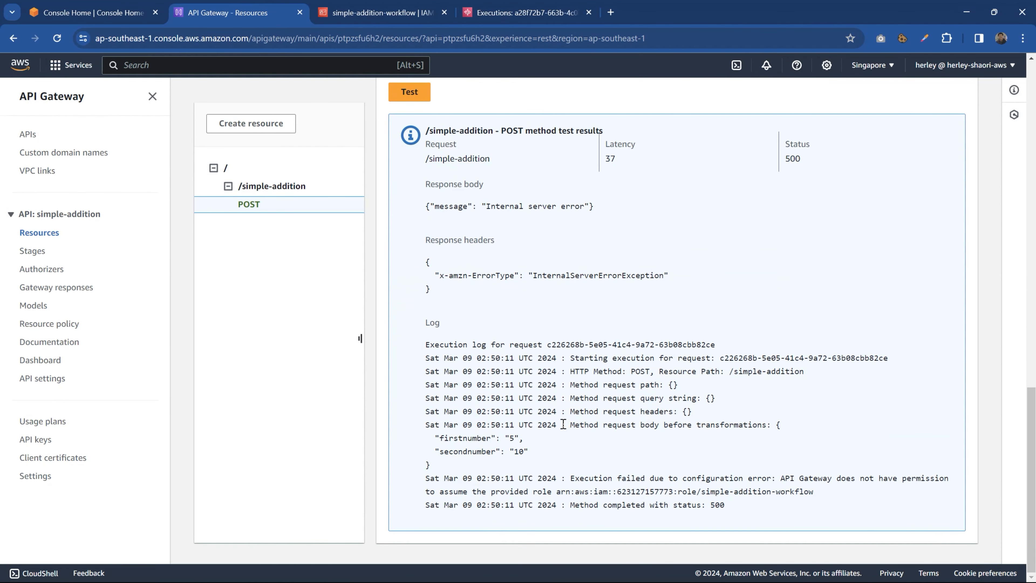
- Examine the response headers and execution log of the POST method test for the cause of the failure and the role concerned
drag(689, 277, 449, 284)
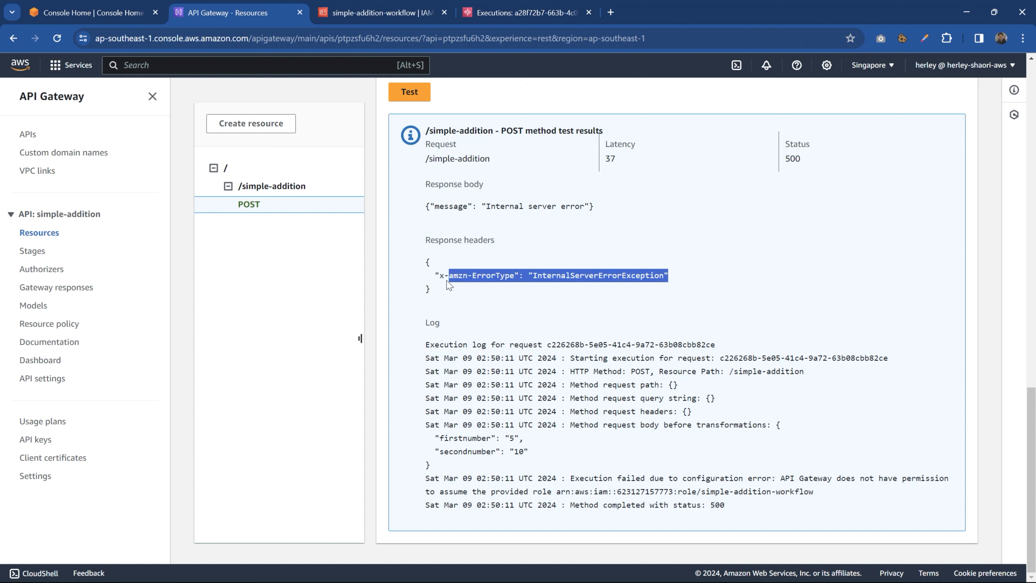
click(641, 479)
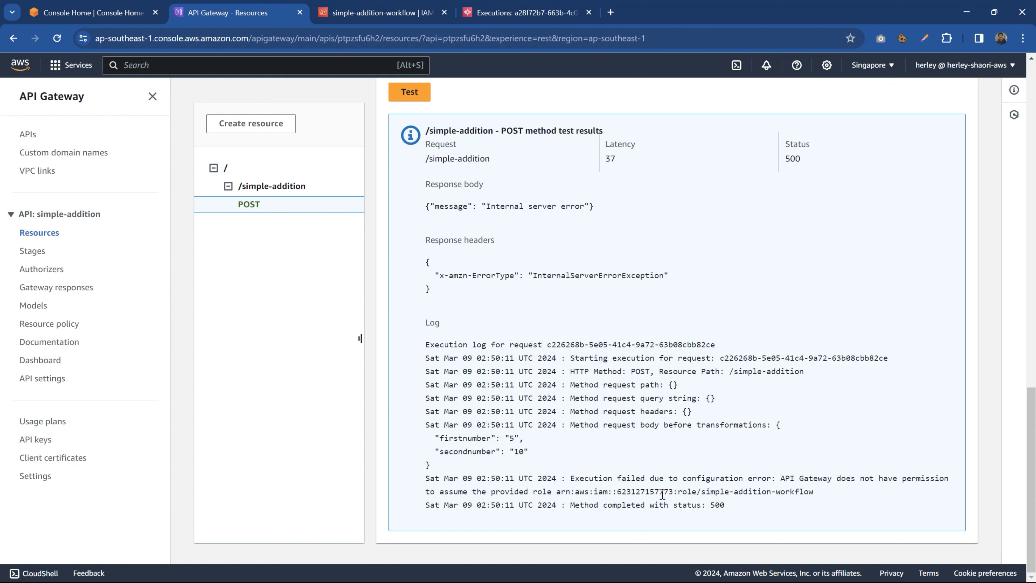
drag(431, 492, 509, 492)
drag(598, 492, 811, 492)
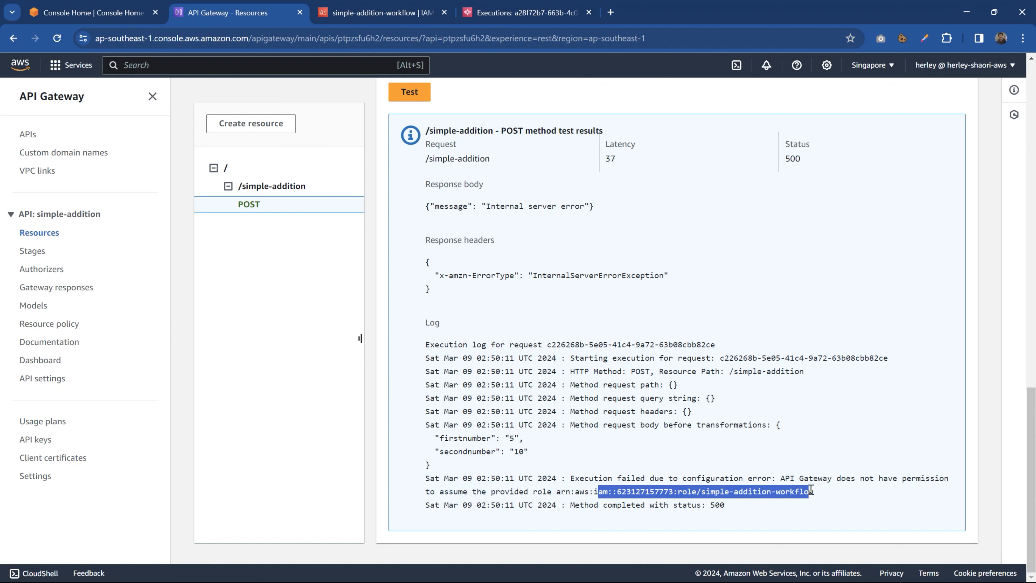
scroll(550, 515, up, 3)
scroll(455, 534, down, 3)
drag(778, 477, 551, 492)
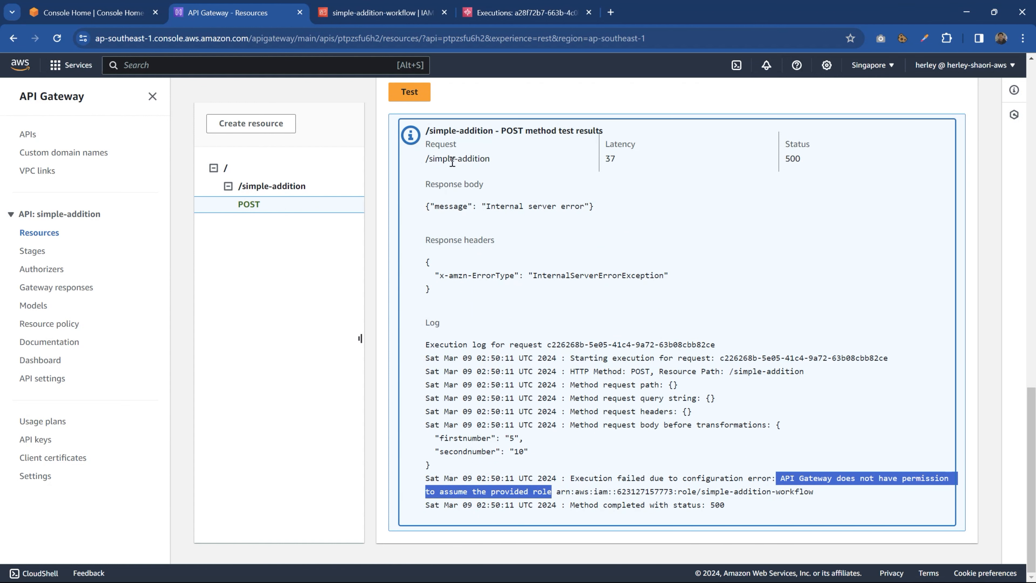
- Check the service principal in the IAM trust relationships of the simple-addition-workflow role and open its trust policy for editing
click(364, 8)
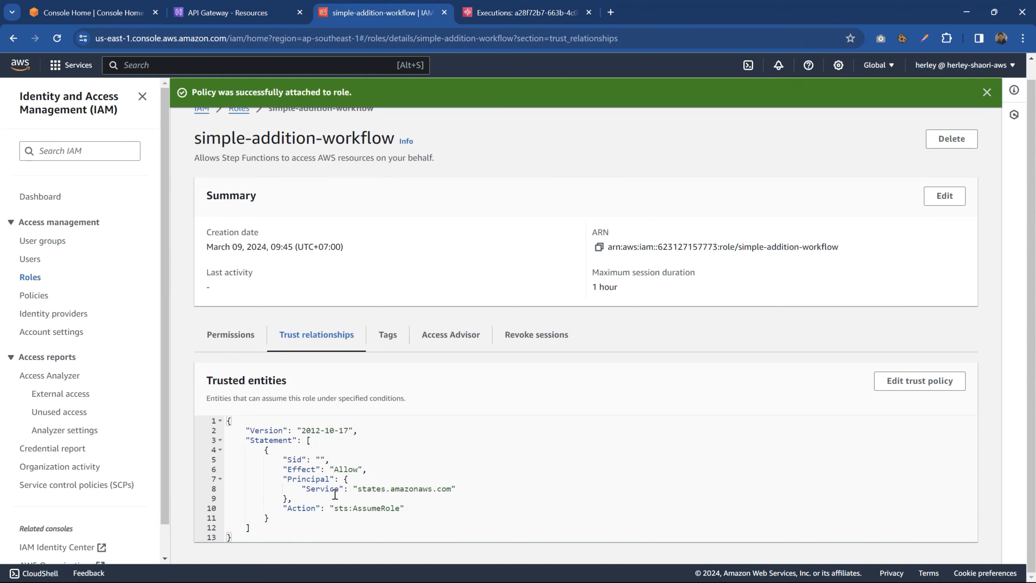
drag(317, 489, 424, 489)
click(384, 492)
drag(357, 489, 402, 489)
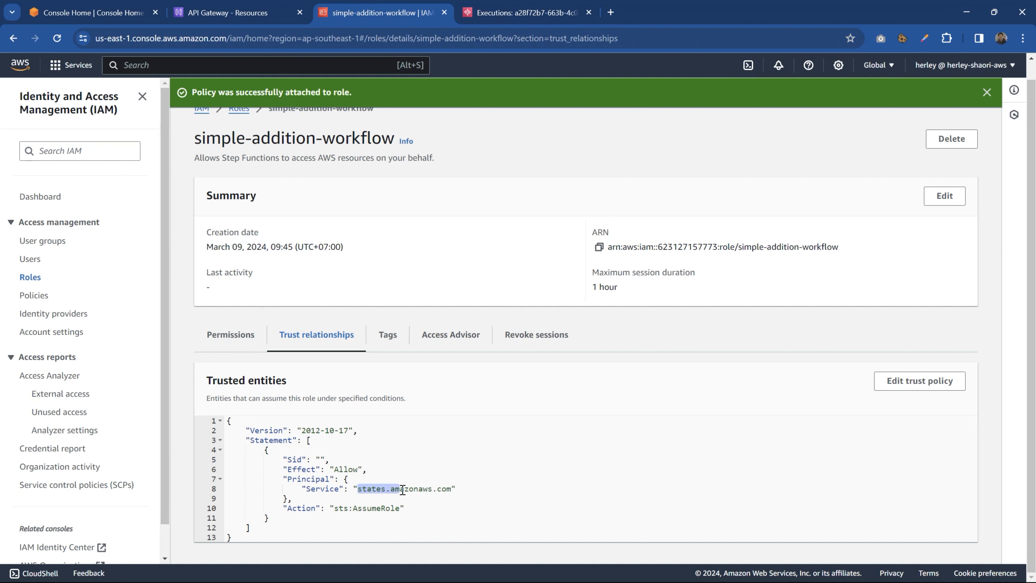
click(879, 383)
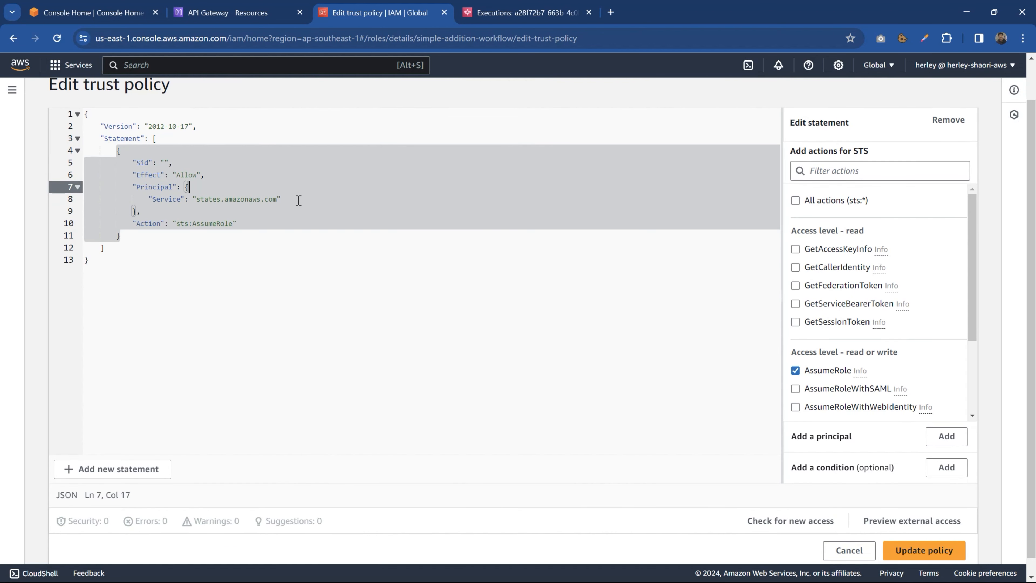
key(ctrl+plus)
key(ctrl+plus)
key(ctrl+plus)
key(ctrl+plus)
key(ctrl+minus)
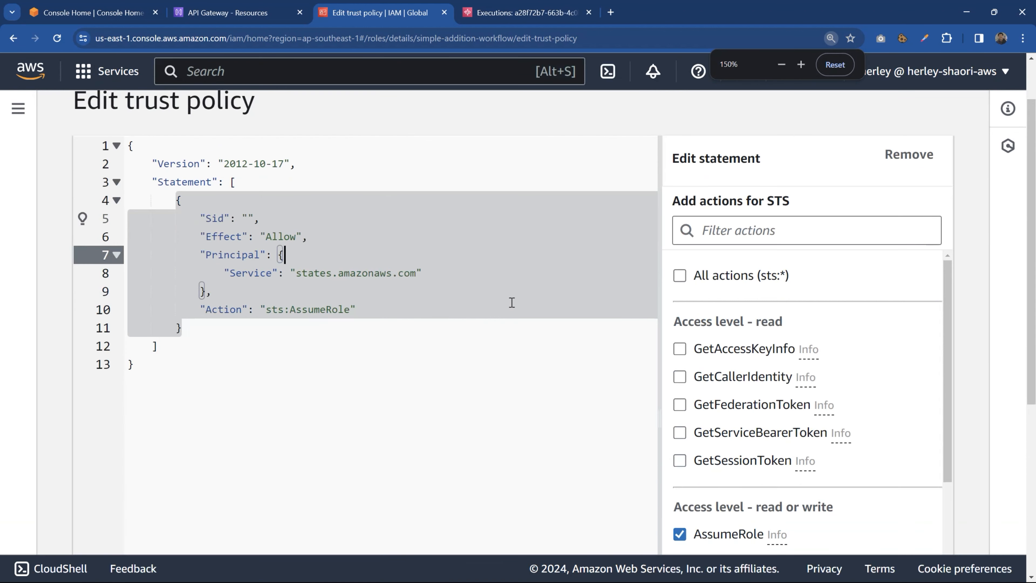
- Turn the Service principal value in the trust policy into an array holding "states.amazonaws.com"
click(486, 274)
key(shift+Left)
key(shift+Left)
key(shift+Left)
key(shift+Left)
key(shift+Left)
key(shift+Left)
key(shift+Left)
key(shift+Left)
key(shift+Left)
key(shift+Left)
key(shift+Left)
key(shift+Left)
key(shift+Left)
key(shift+Left)
key(shift+Left)
key(shift+Left)
key(shift+Left)
key(shift+Left)
key(shift+Left)
key(shift+Left)
key(shift+Left)
key(shift+Left)
key(ctrl+c)
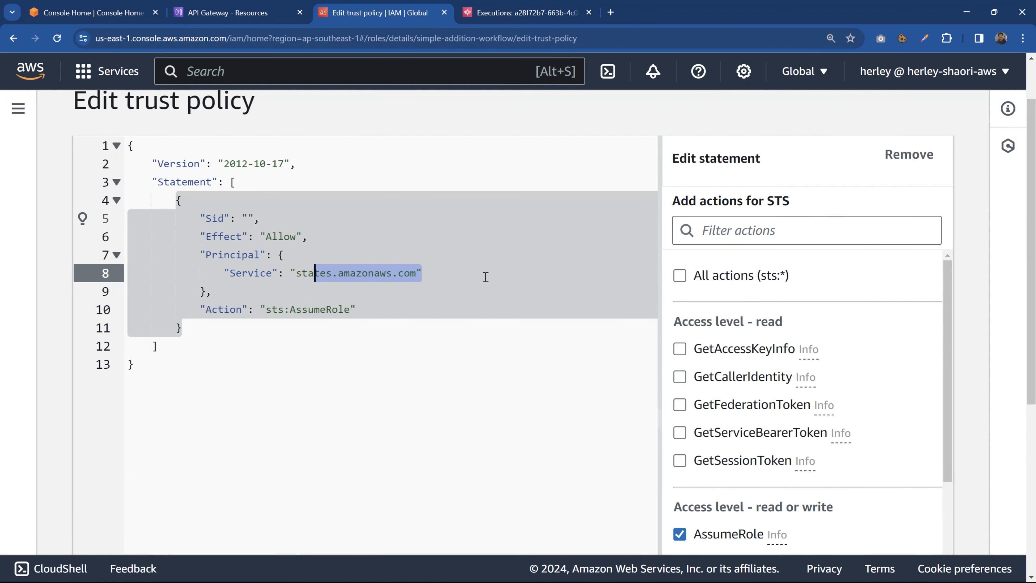
text([)
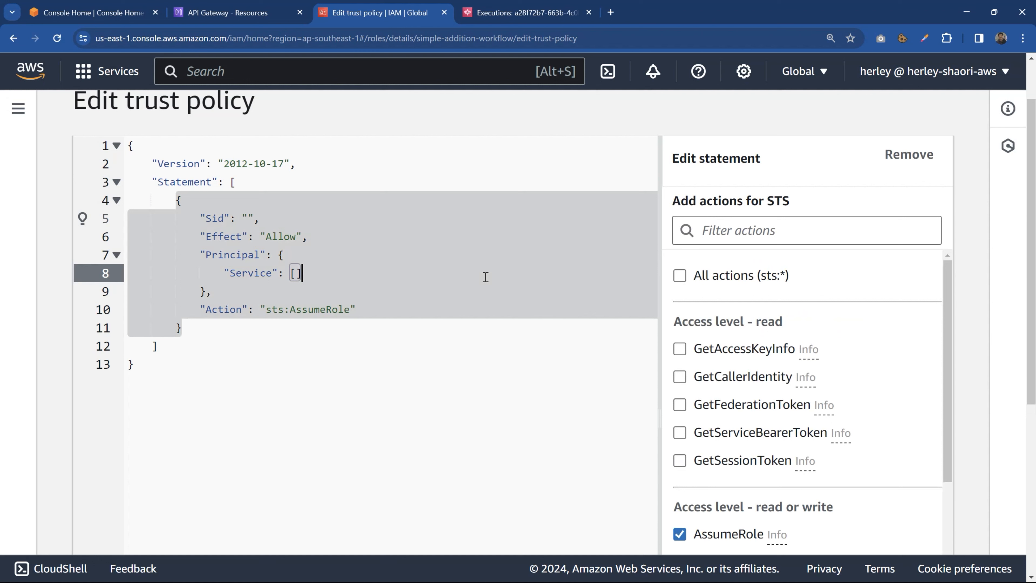
- Duplicate the "states.amazonaws.com" entry in the Service array, placing the comma-separated copy ahead of the existing one
key(Left)
key(Left)
key(Left)
key(Left)
key(Left)
key(Left)
key(Left)
key(Left)
key(Left)
key(Left)
key(Left)
key(Left)
key(Left)
key(Left)
key(Left)
key(Left)
key(Left)
key(Left)
key(Left)
key(Left)
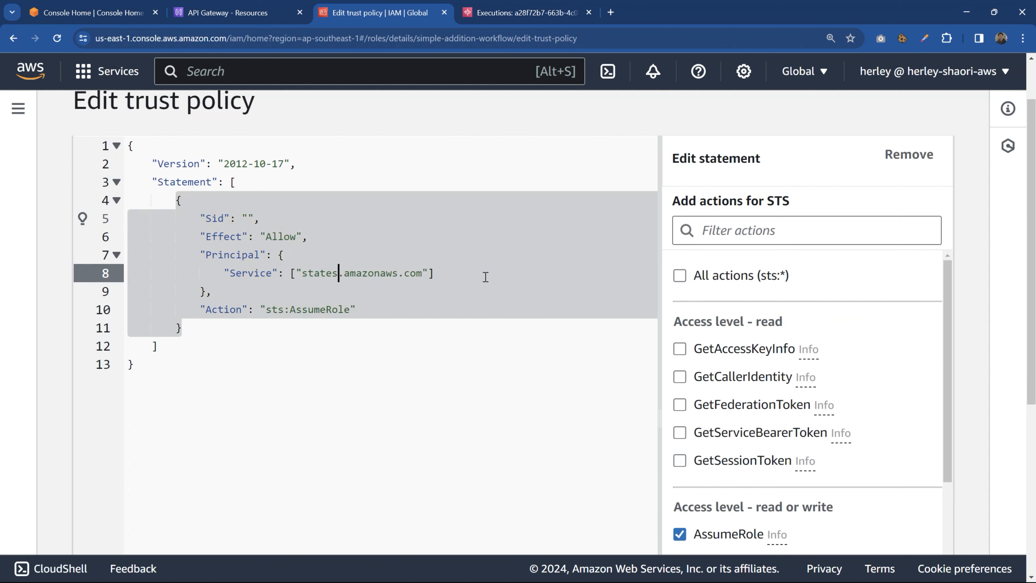
key(shift+Right)
key(shift+Right)
key(shift+Right)
key(shift+Right)
key(shift+Right)
key(shift+Right)
key(shift+Right)
key(shift+Right)
key(shift+Right)
key(shift+Right)
key(shift+Right)
key(shift+Right)
key(shift+Right)
key(shift+Right)
key(shift+Right)
key(shift+Right)
key(shift+Right)
key(shift+Right)
key(shift+Right)
key(shift+Right)
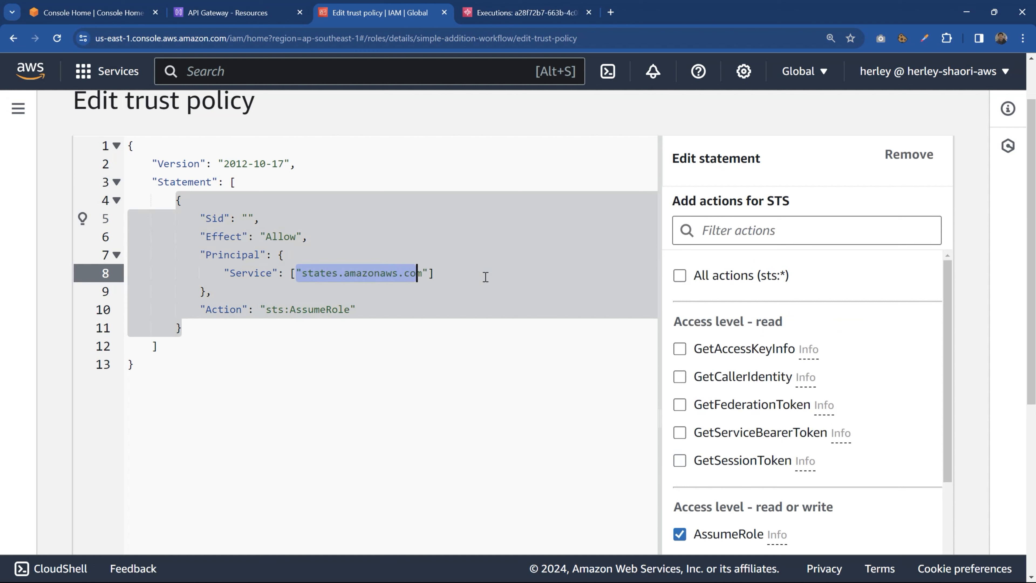
key(Left)
key(Left)
text(,)
key(Left)
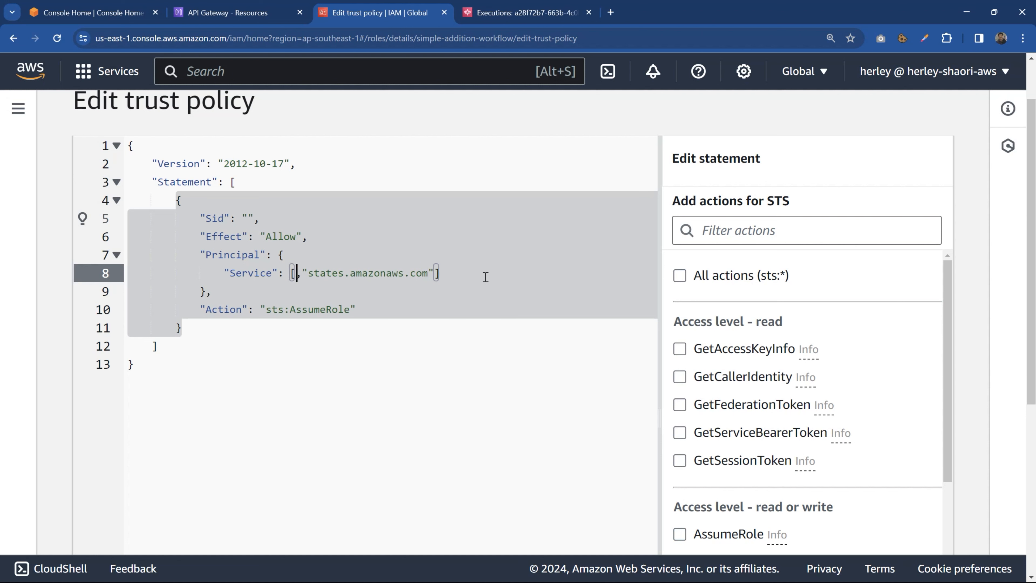
key(ctrl+v)
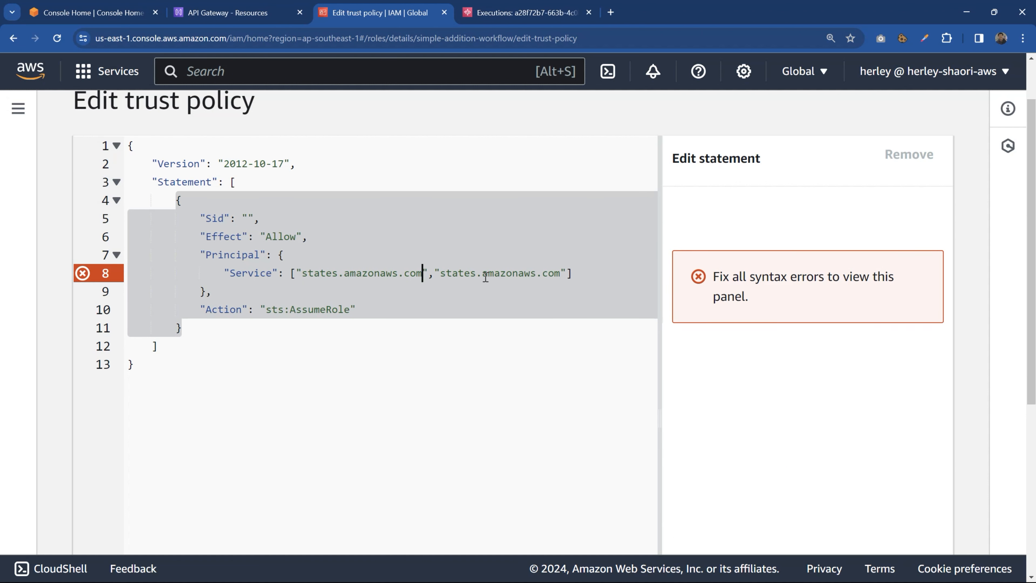
- Change the first entry of the Service array to "apigateway.amazonaws.com"
key(Left)
key(Left)
key(Left)
key(Left)
key(Left)
key(Left)
key(Left)
key(Left)
key(Left)
key(Left)
key(Left)
key(Left)
key(Left)
key(Left)
key(shift+Left)
key(shift+Left)
key(shift+Left)
key(shift+Left)
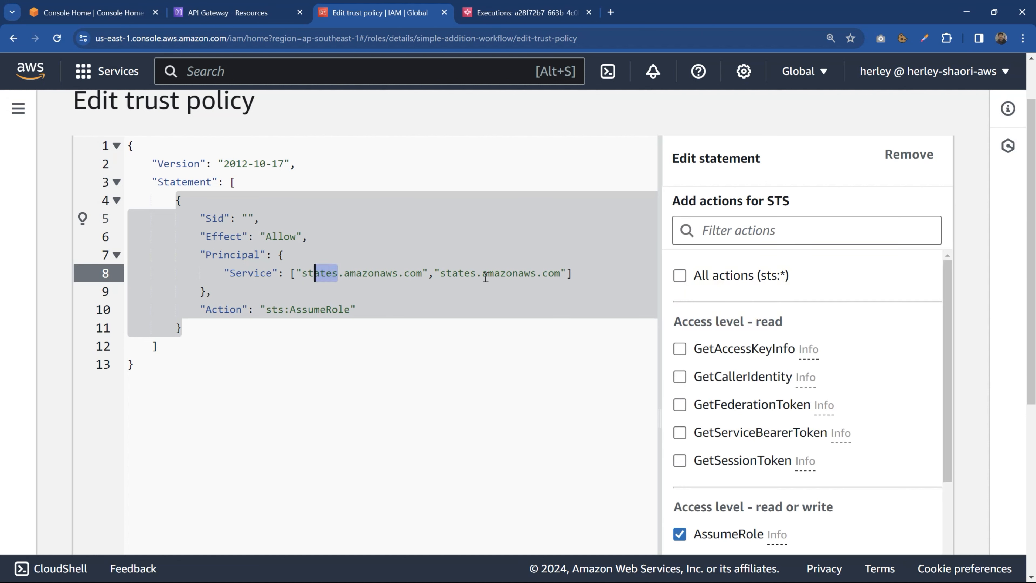
key(shift+Left)
key(shift+Left)
text(api)
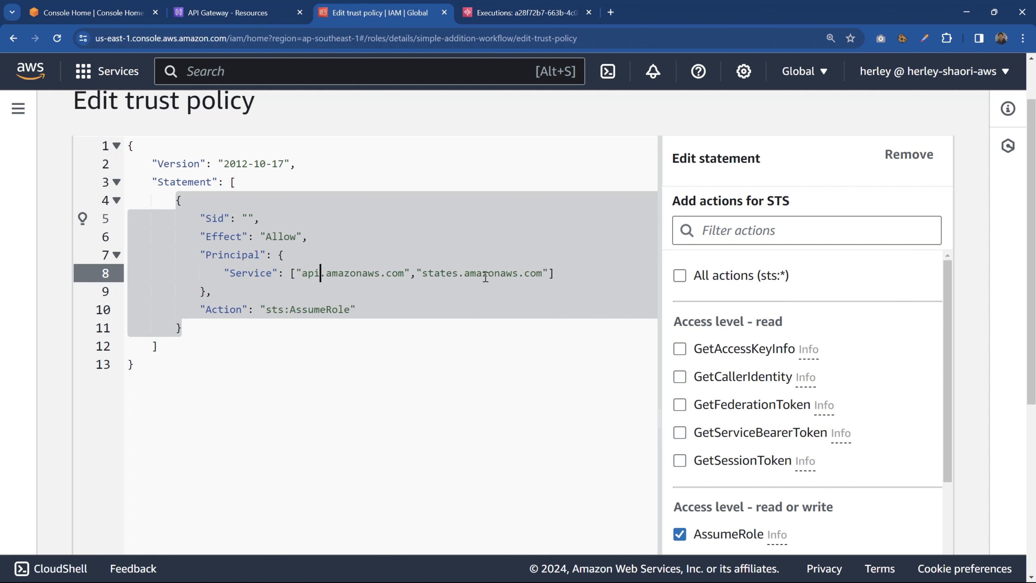
text(gateway)
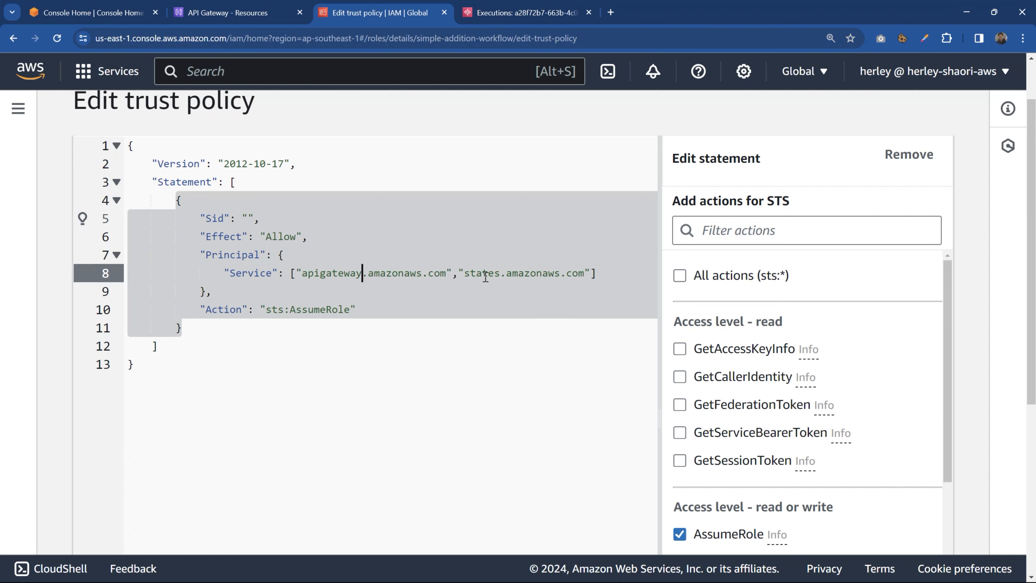
- Save the edited trust policy of the simple-addition-workflow role
key(ctrl+minus)
key(ctrl+minus)
key(ctrl+minus)
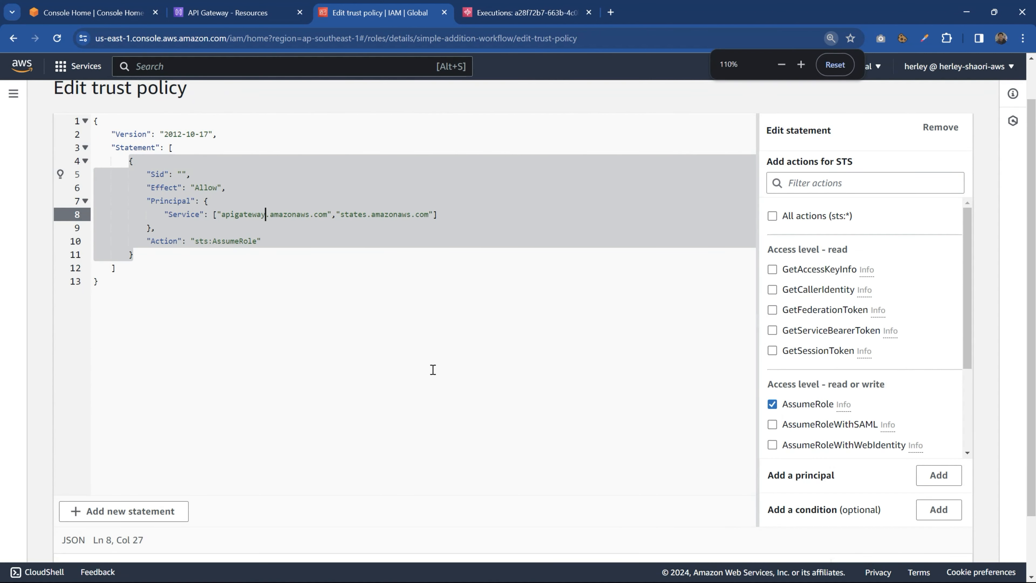
scroll(876, 305, down, 1)
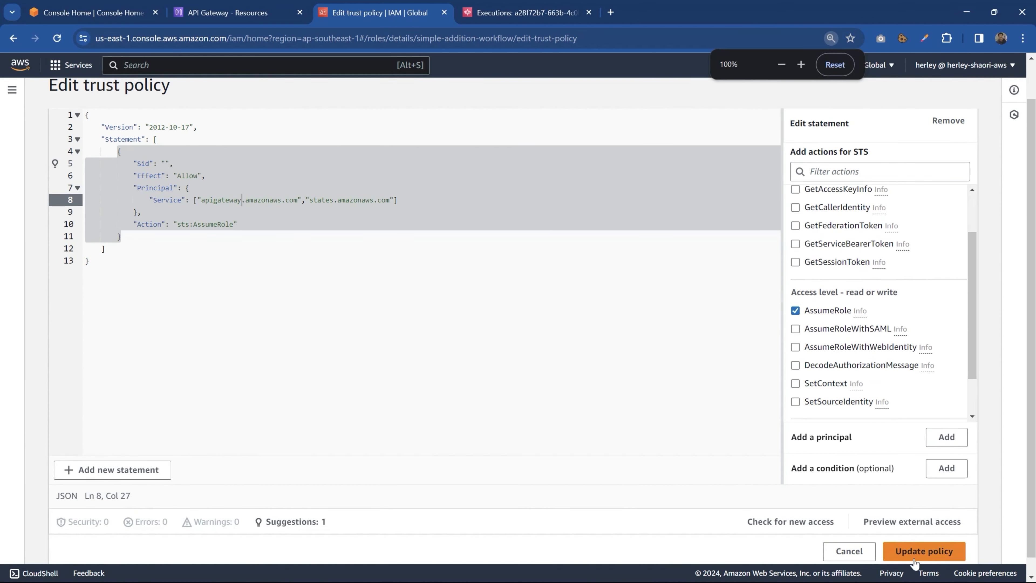
click(924, 551)
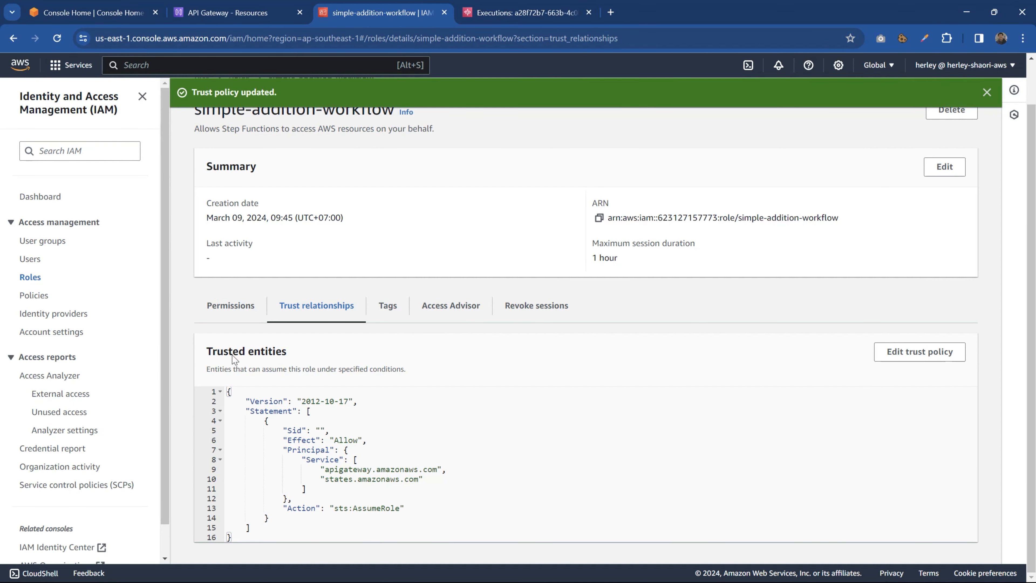
- Return to API Gateway and run the /simple-addition POST method test again with the same request body, repeating it once
click(243, 6)
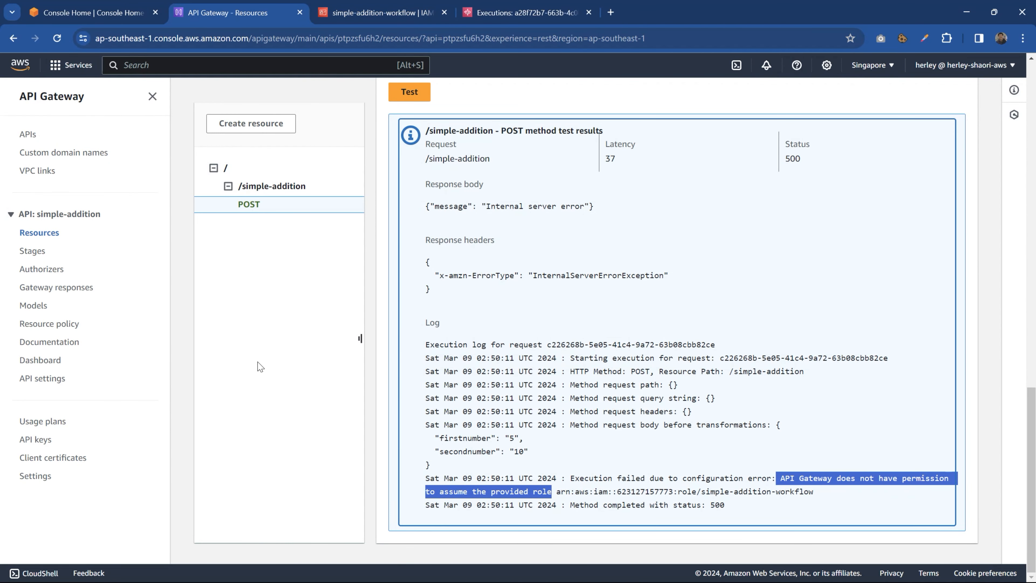
scroll(473, 342, up, 3)
click(409, 213)
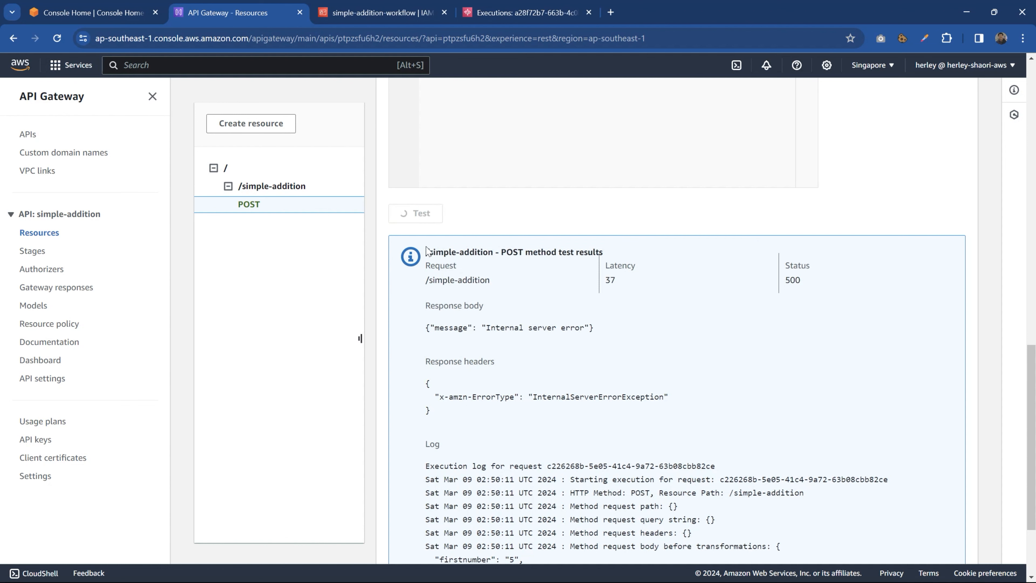
scroll(433, 273, down, 3)
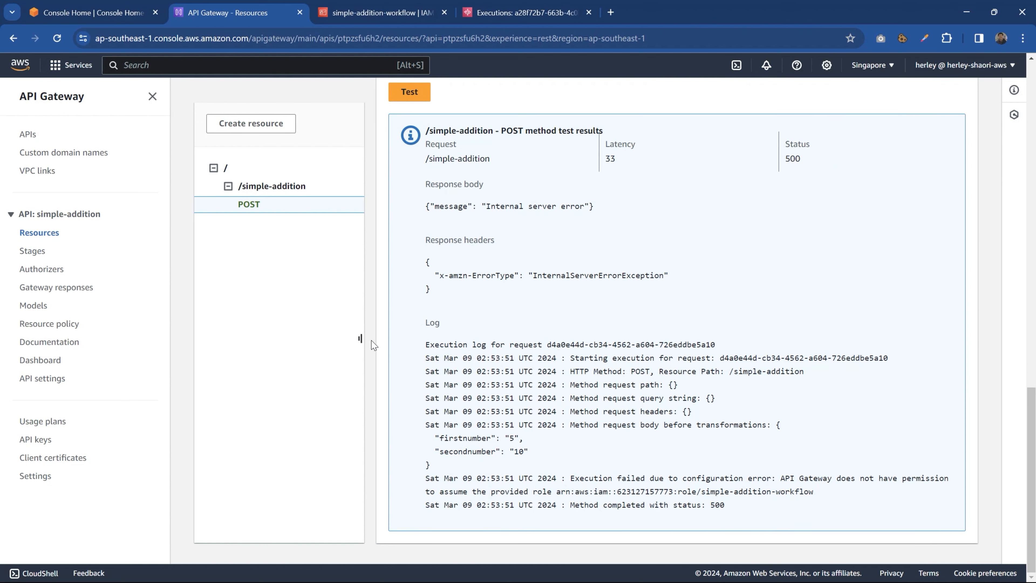
click(413, 94)
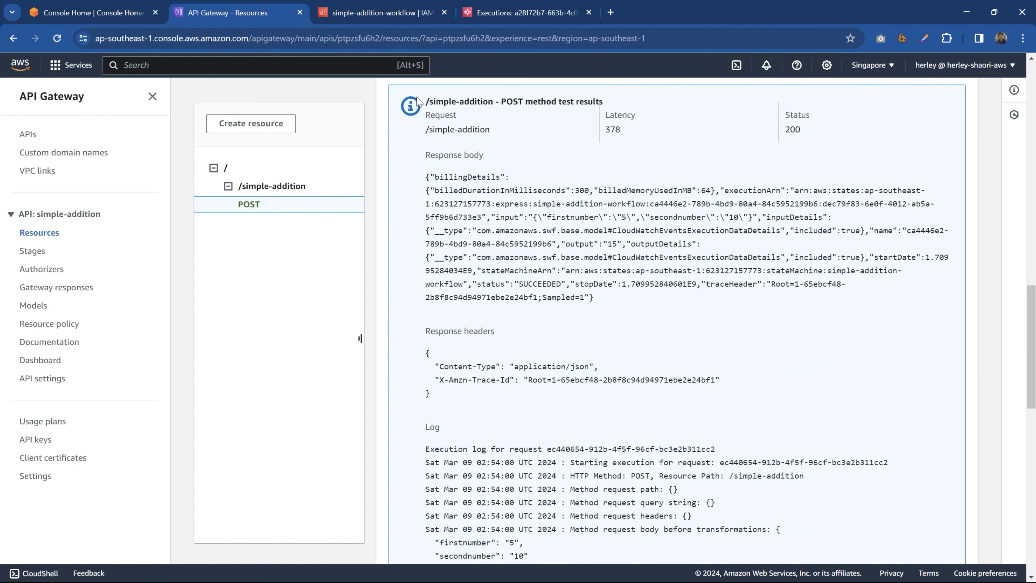
- Examine the status, response body, headers and execution log of the POST test, including the input and output values
scroll(522, 378, up, 2)
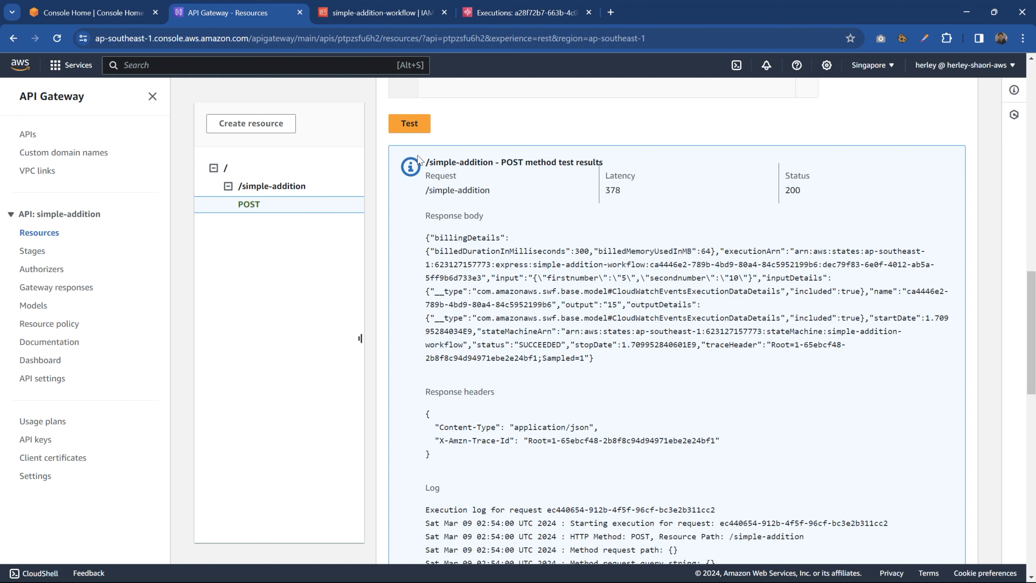
scroll(426, 296, down, 1)
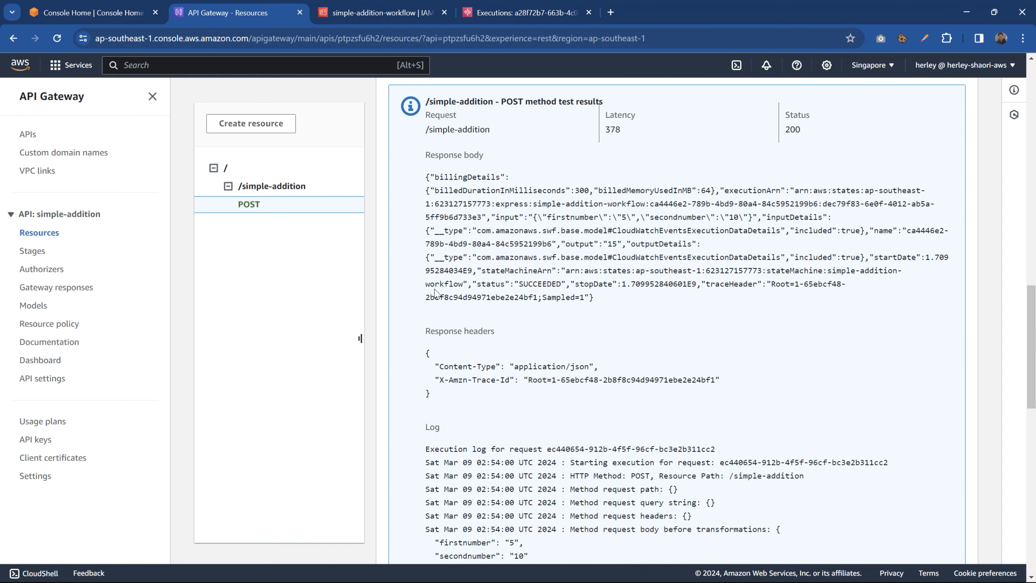
scroll(431, 296, down, 1)
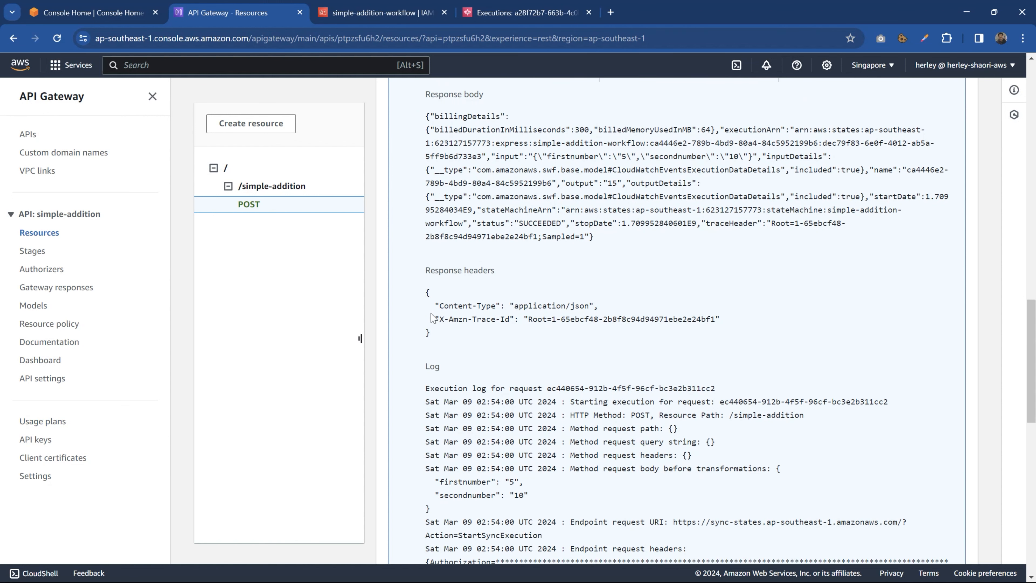
scroll(433, 316, down, 3)
scroll(449, 378, up, 1)
scroll(444, 362, up, 3)
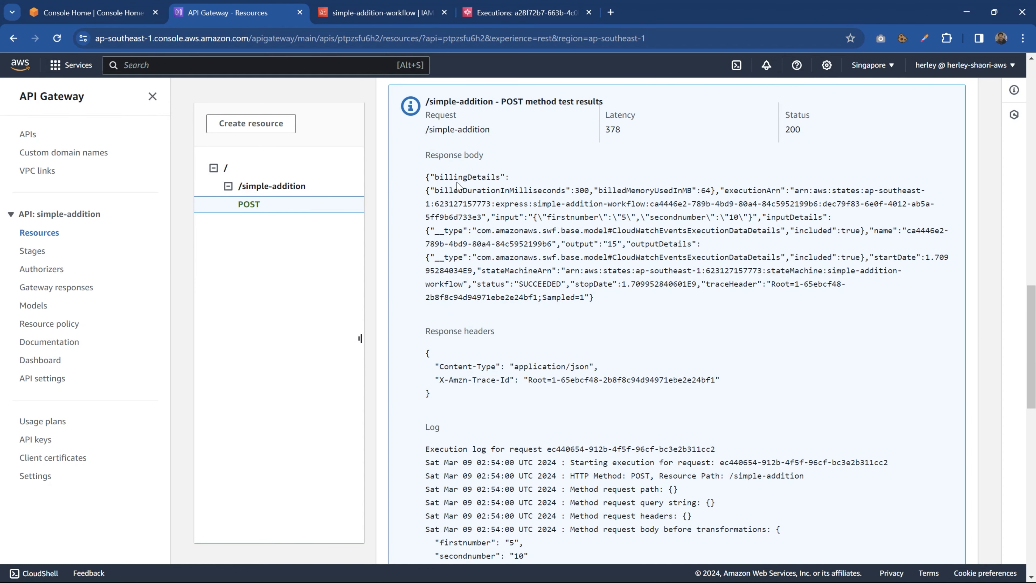
scroll(459, 362, down, 1)
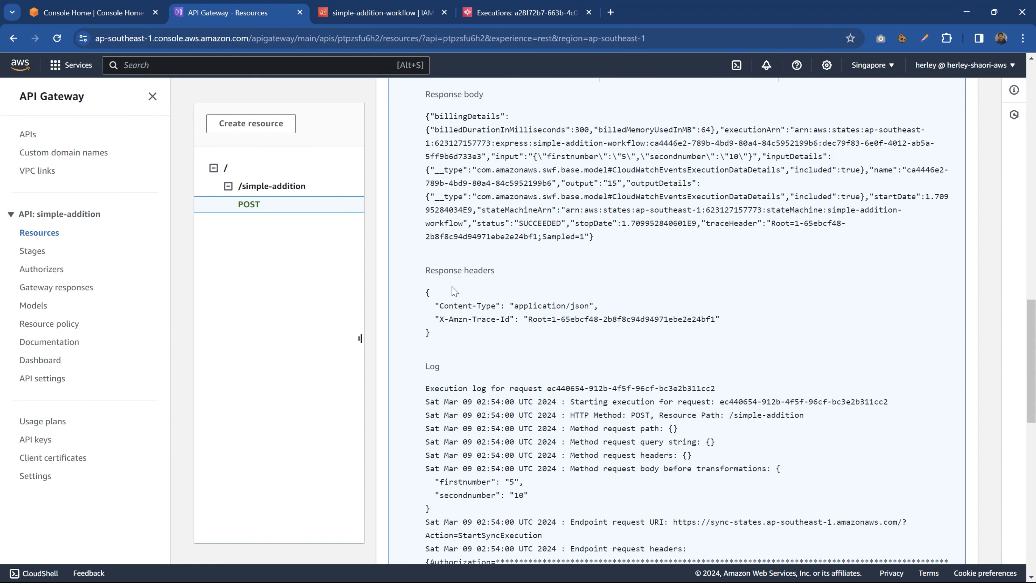
scroll(451, 302, down, 1)
scroll(449, 321, down, 2)
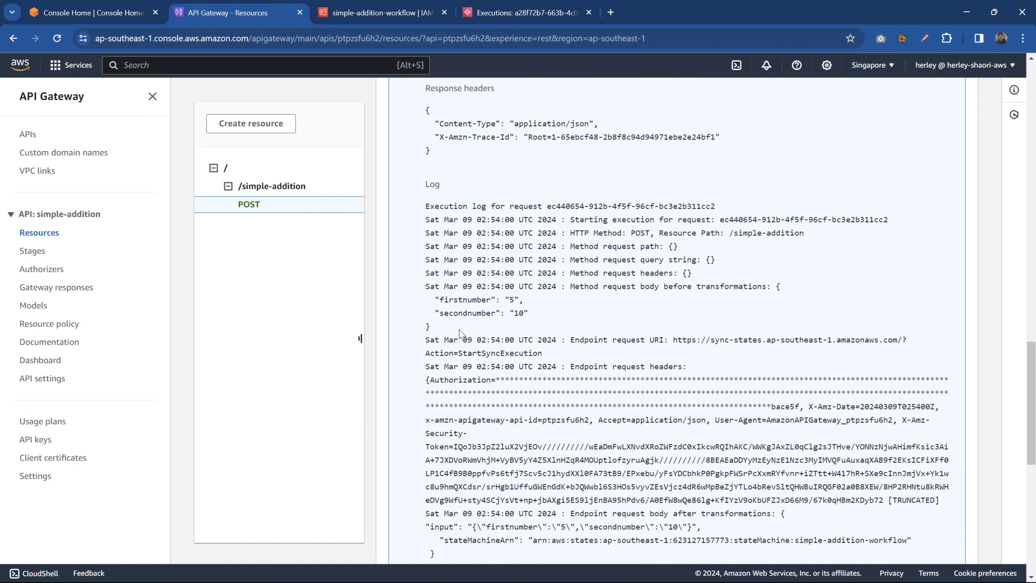
drag(454, 300, 481, 300)
scroll(460, 315, down, 2)
scroll(460, 314, down, 3)
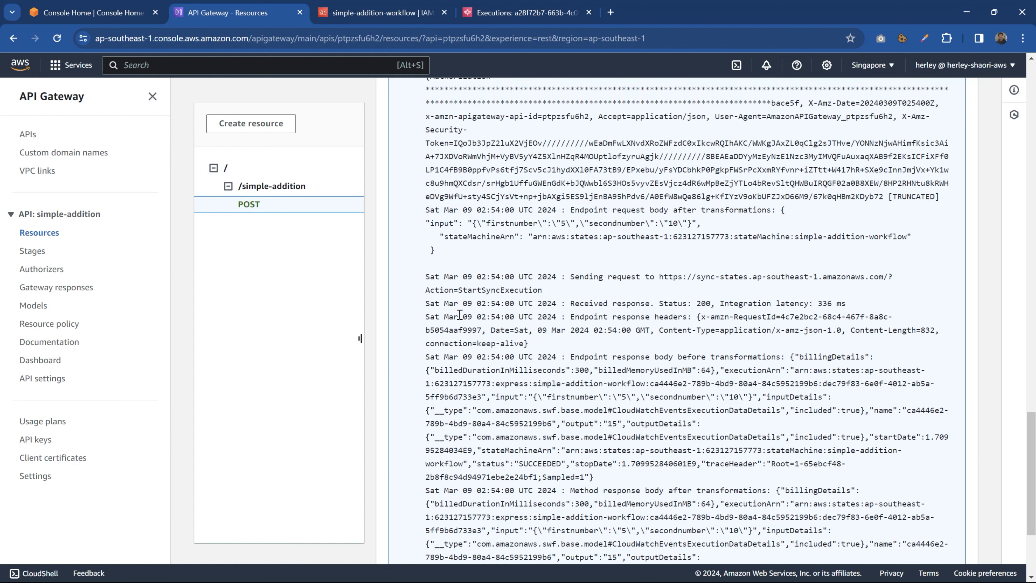
scroll(460, 314, up, 9)
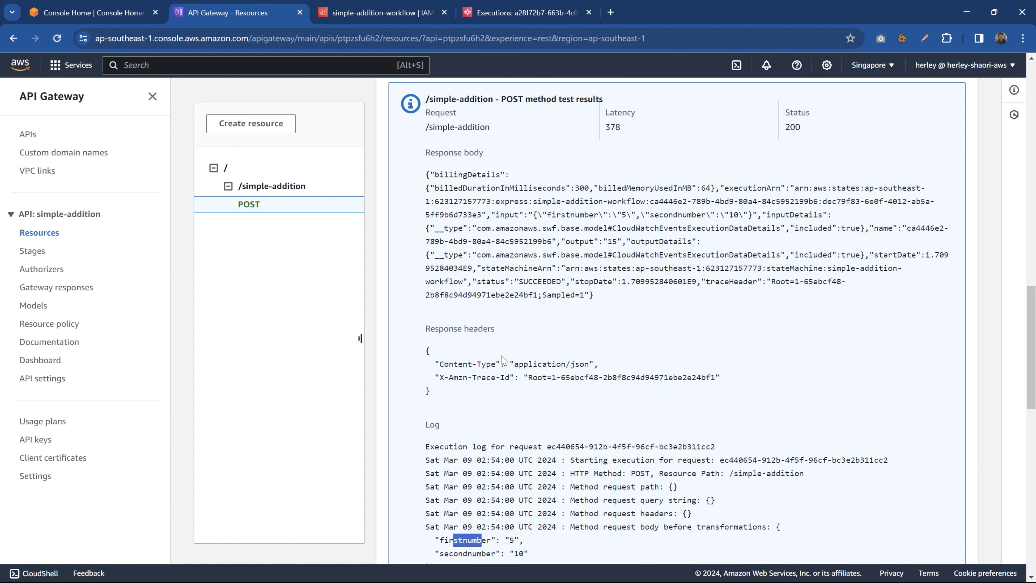
drag(562, 244, 613, 229)
click(617, 240)
scroll(455, 326, up, 3)
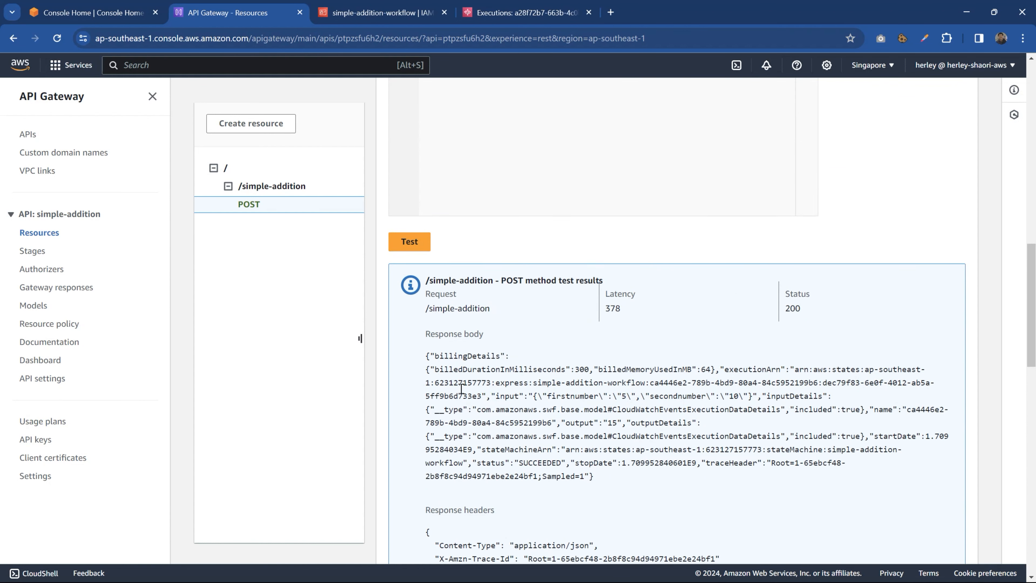
scroll(512, 337, down, 3)
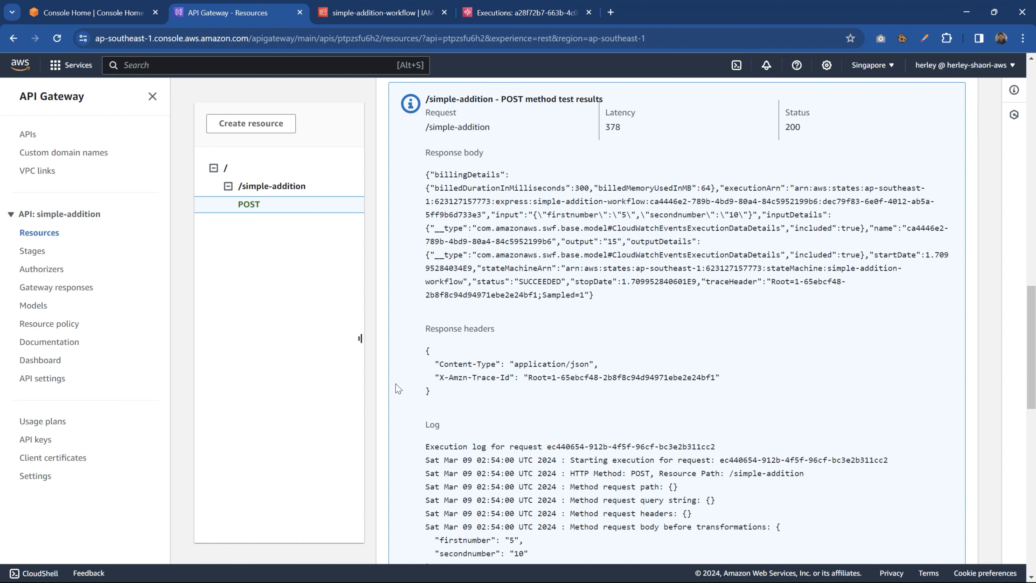
scroll(399, 388, up, 15)
scroll(324, 338, up, 2)
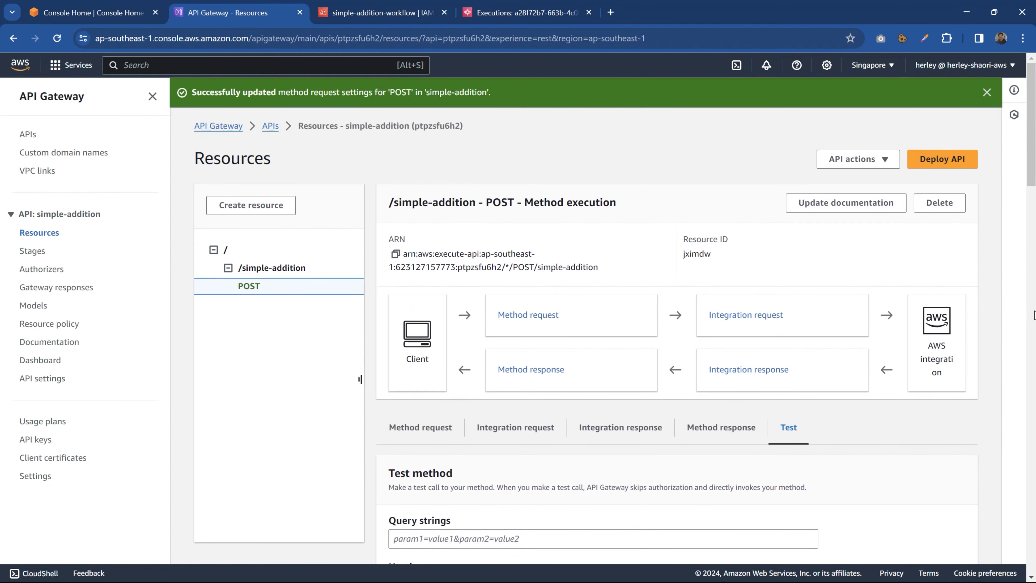
- Deploy the simple-addition API to a new stage named DEV
click(941, 159)
click(383, 317)
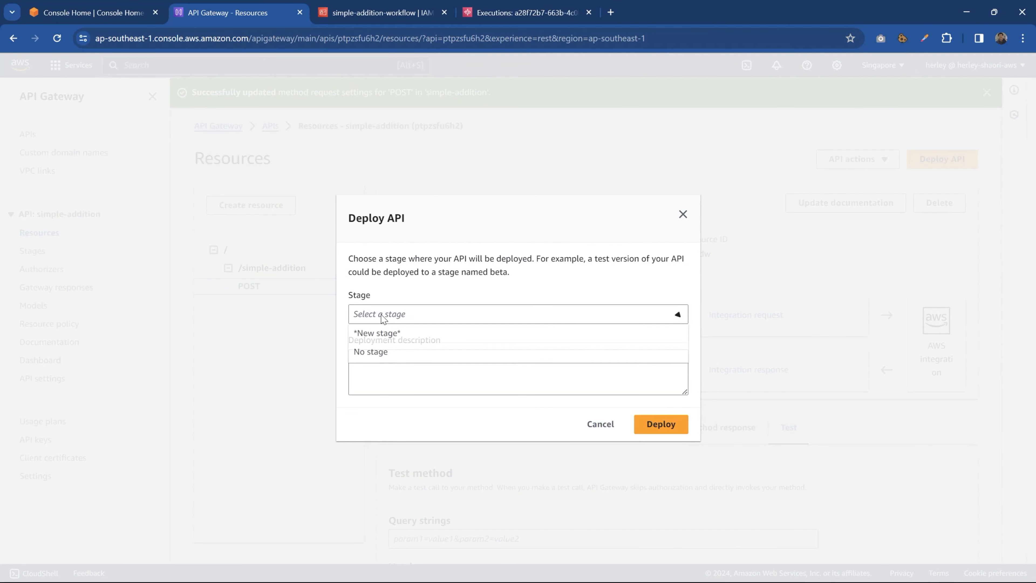
click(390, 332)
click(383, 305)
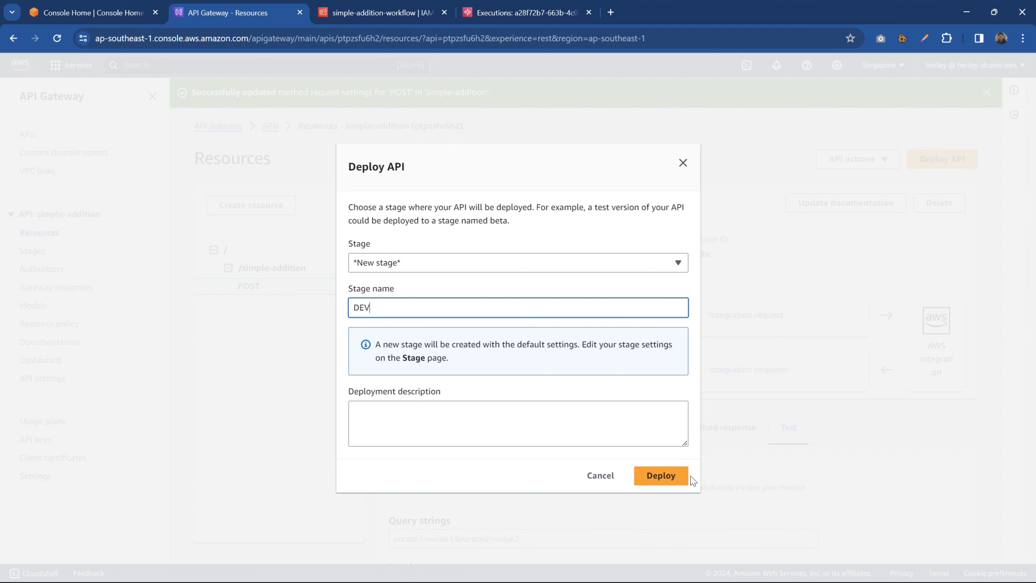
click(672, 478)
click(672, 478)
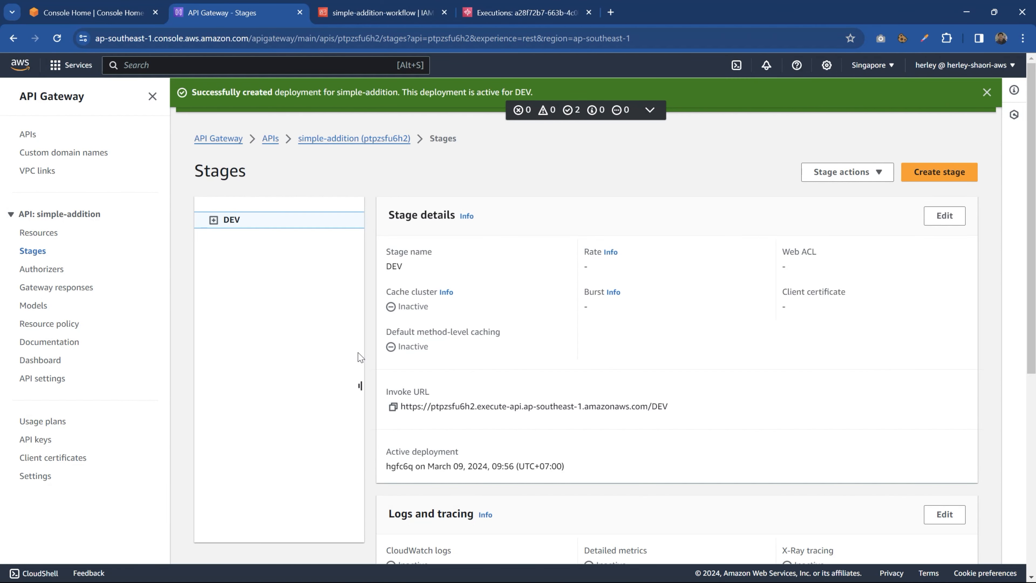
- Expand the DEV stage down to the /simple-addition POST method and copy its invoke URL
click(213, 220)
click(228, 238)
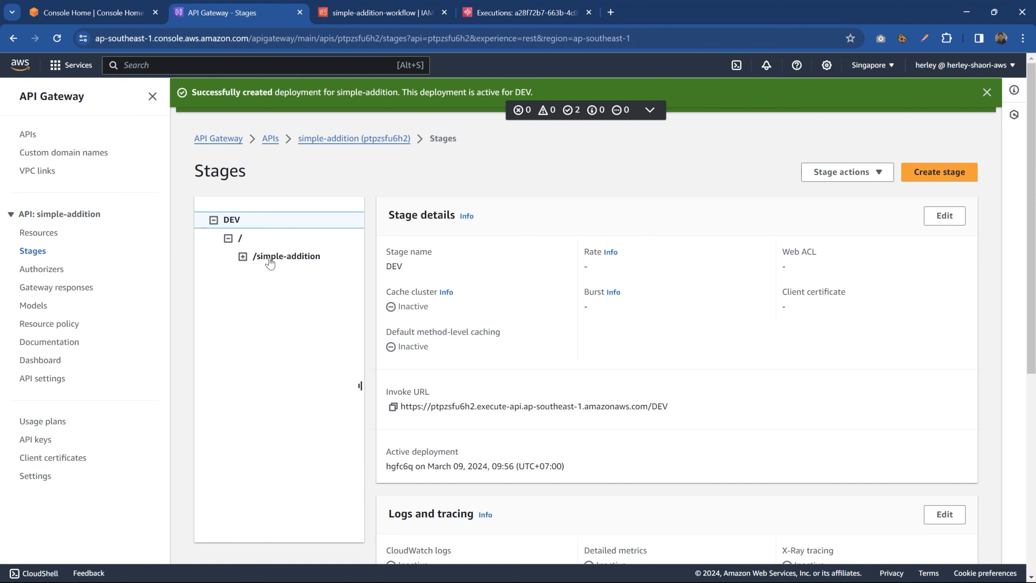
click(270, 262)
click(243, 256)
click(268, 275)
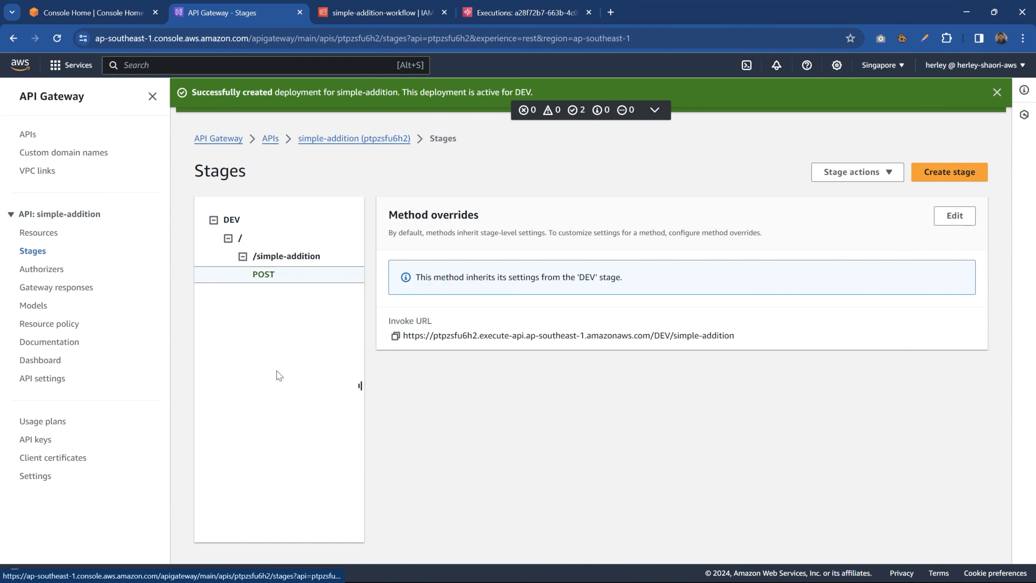
drag(736, 335, 412, 337)
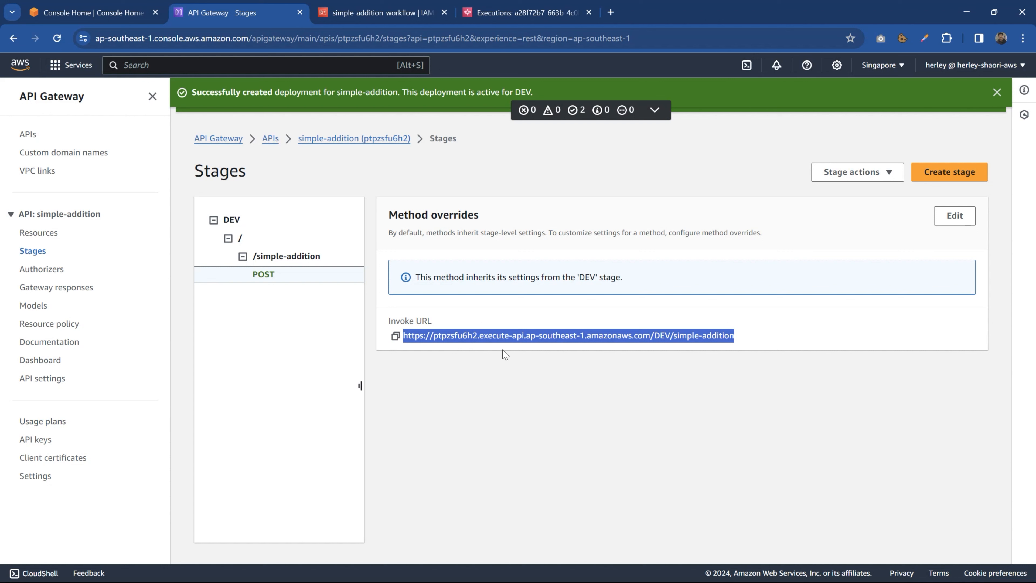
- Switch to Postman and add a POST request named "simple addition" to the Tutorial collection, using the copied invoke URL
key(alt+Tab)
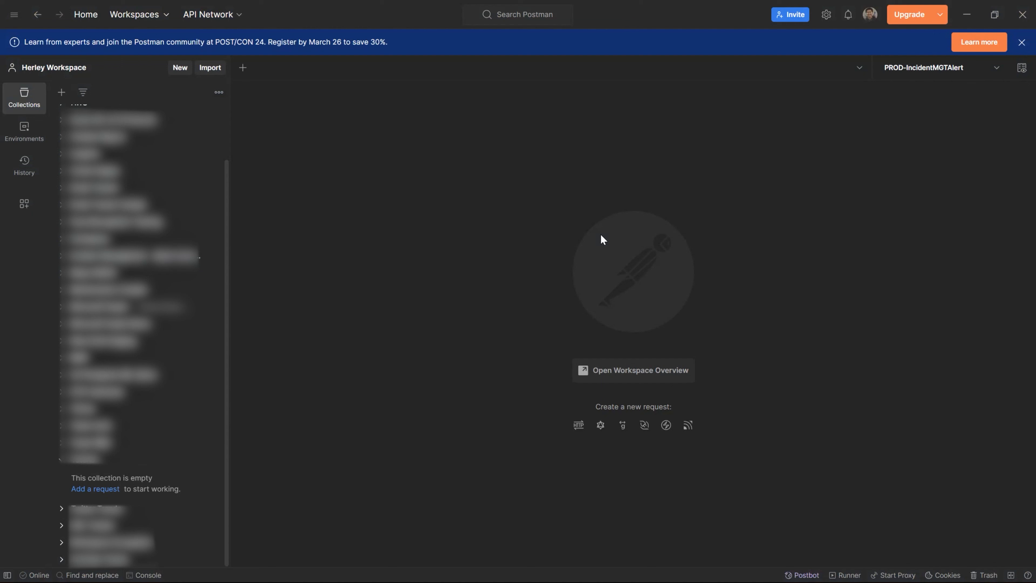
click(89, 489)
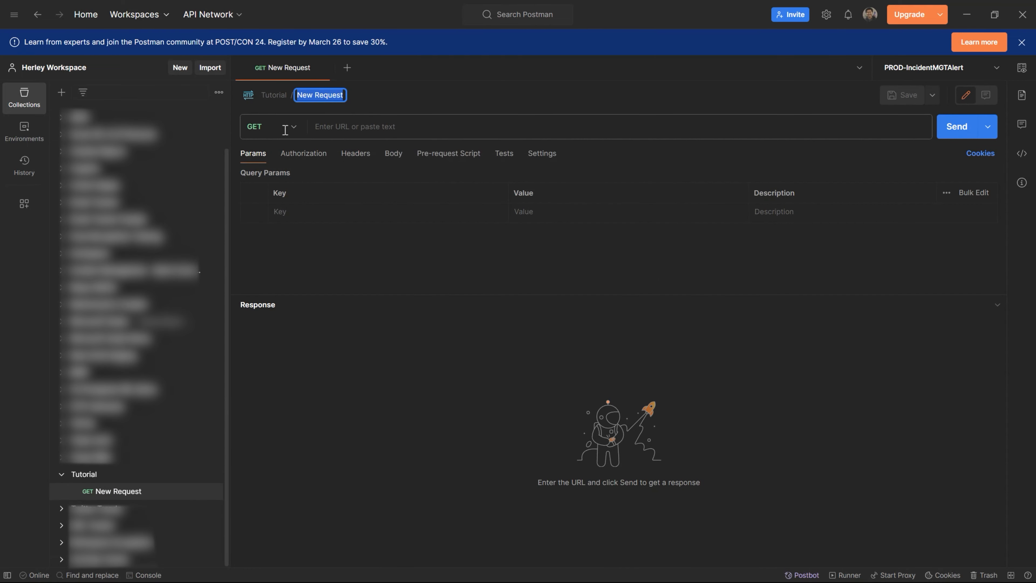
click(285, 129)
click(277, 176)
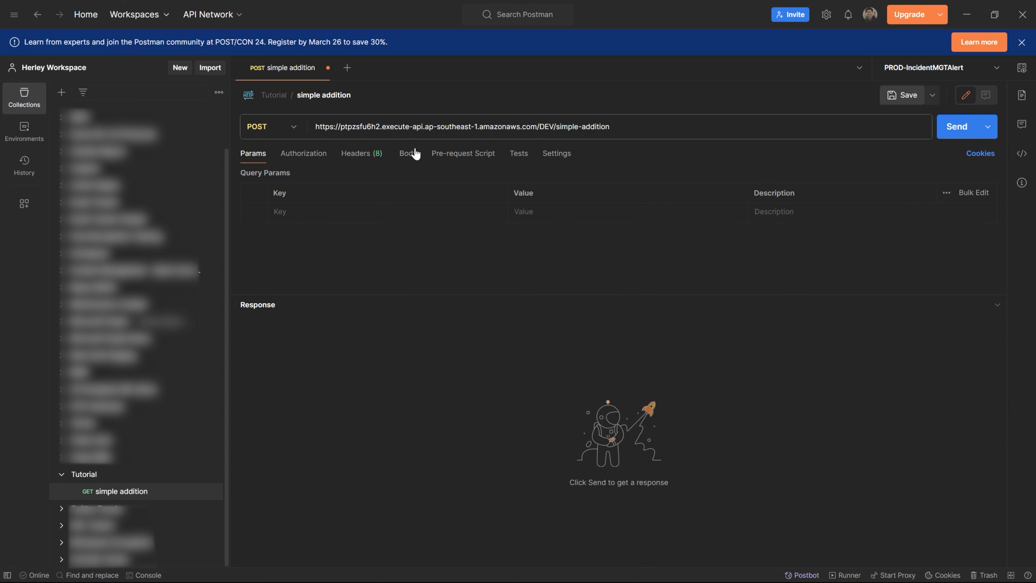
- Set the body type of the simple addition request to raw JSON
click(408, 155)
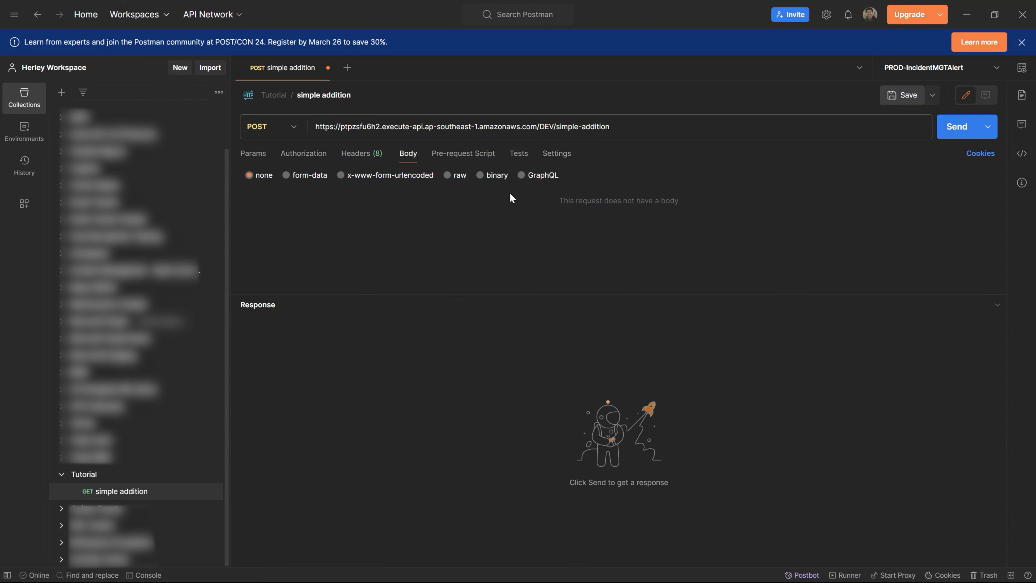
click(447, 176)
click(581, 175)
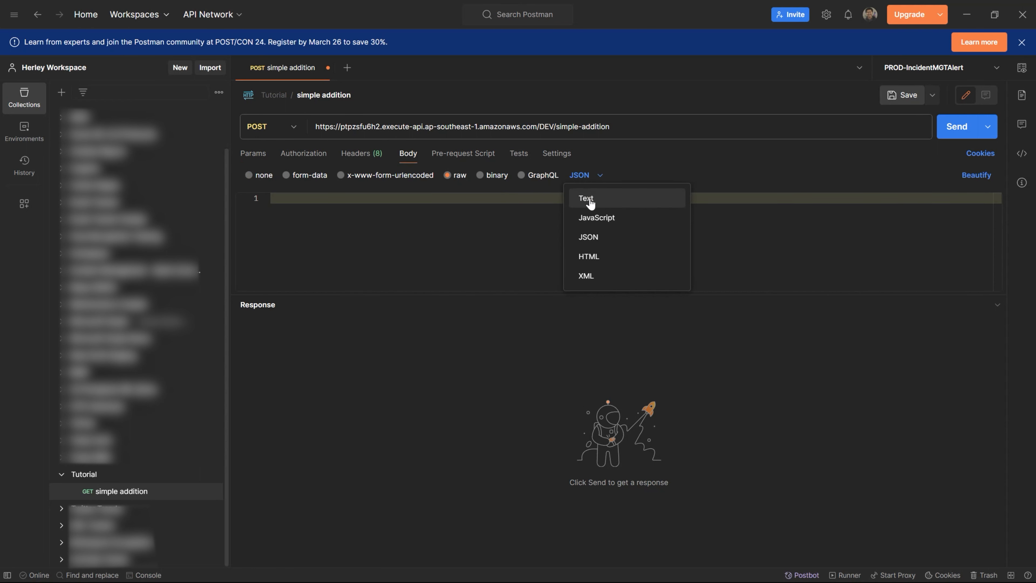
click(376, 200)
text({)
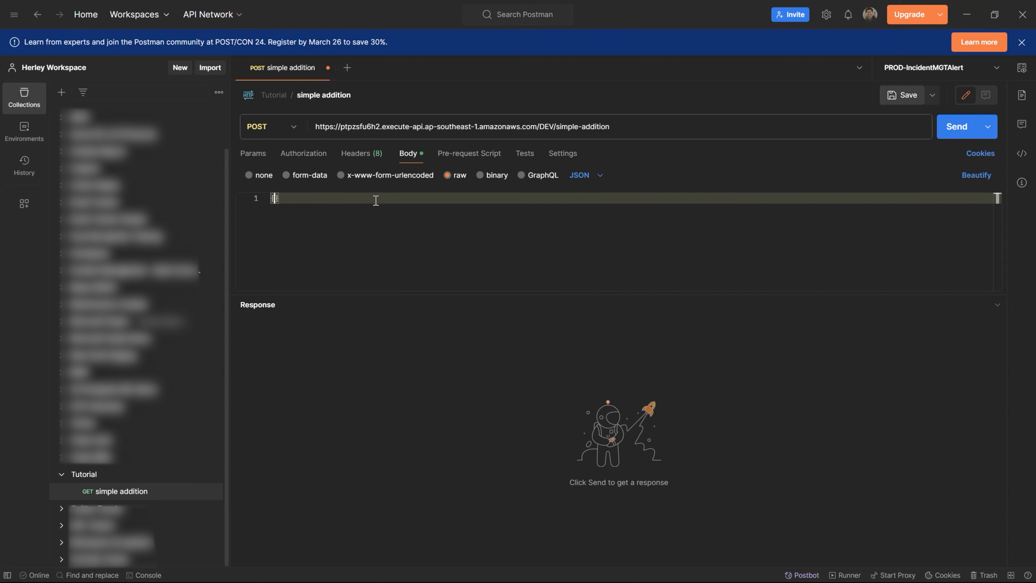
key(Return)
text(")
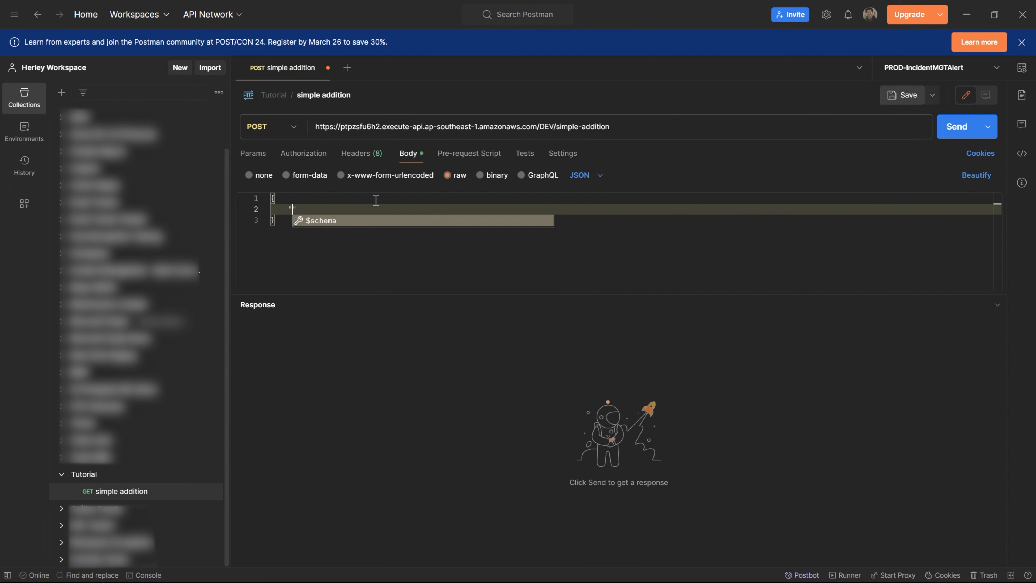
key(ctrl+a)
key(BackSpace)
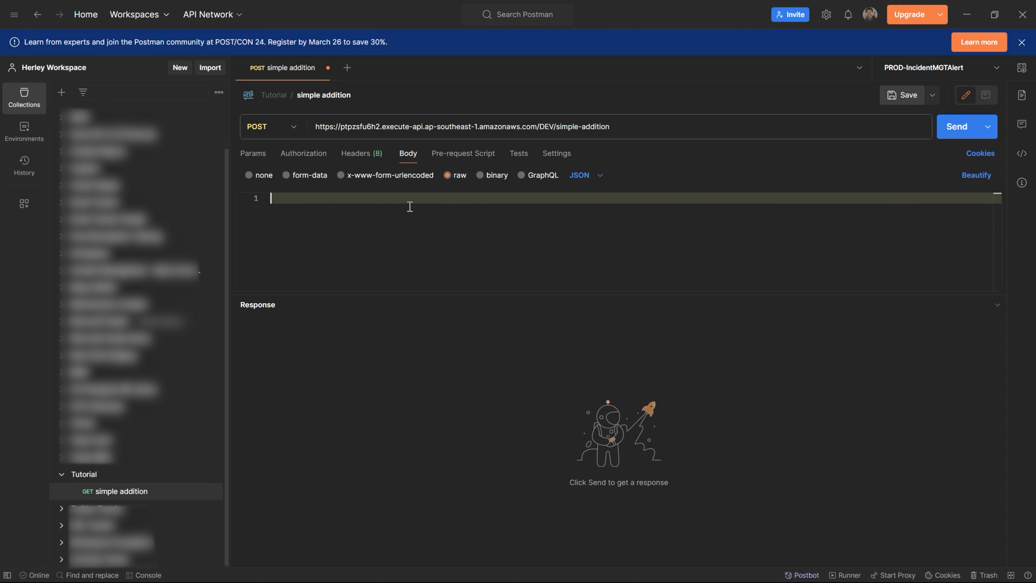
- Fill the request body with firstnumber "5" and secondnumber "10", send the request, and examine the output field in the response
text({   "firstnumber": "5",   "secondnumber": "10" })
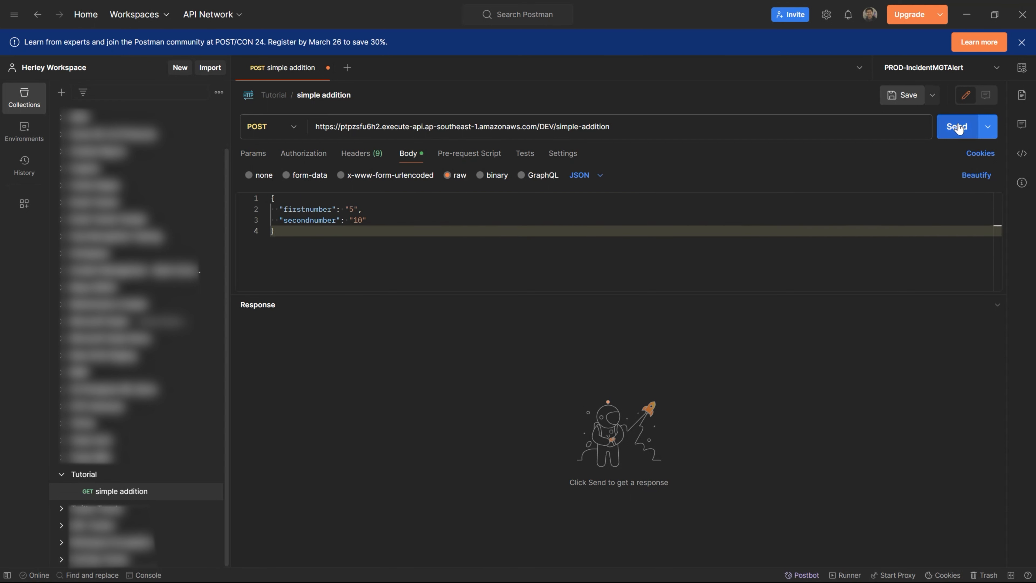
click(958, 127)
drag(567, 295, 567, 215)
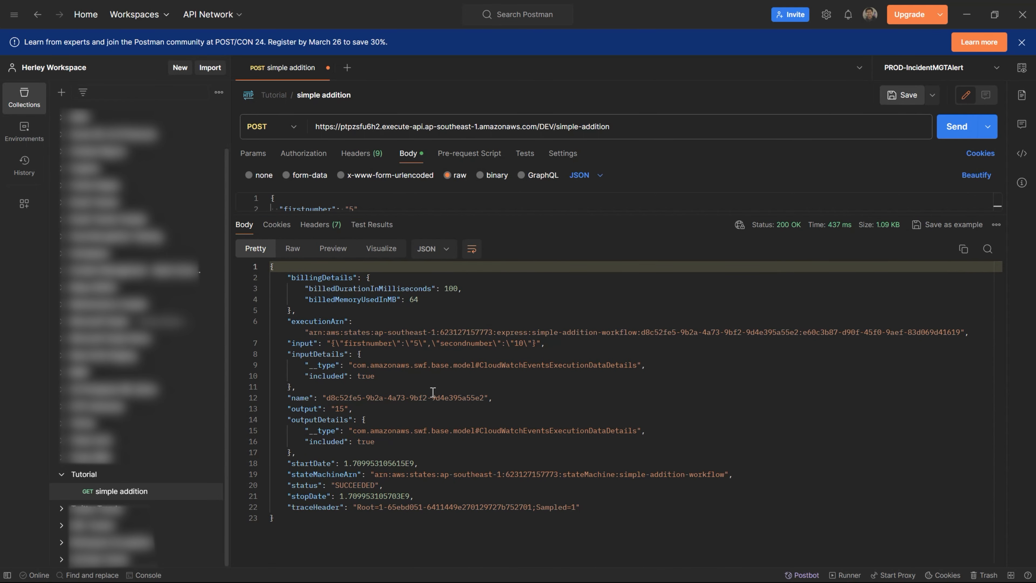
drag(578, 212, 576, 226)
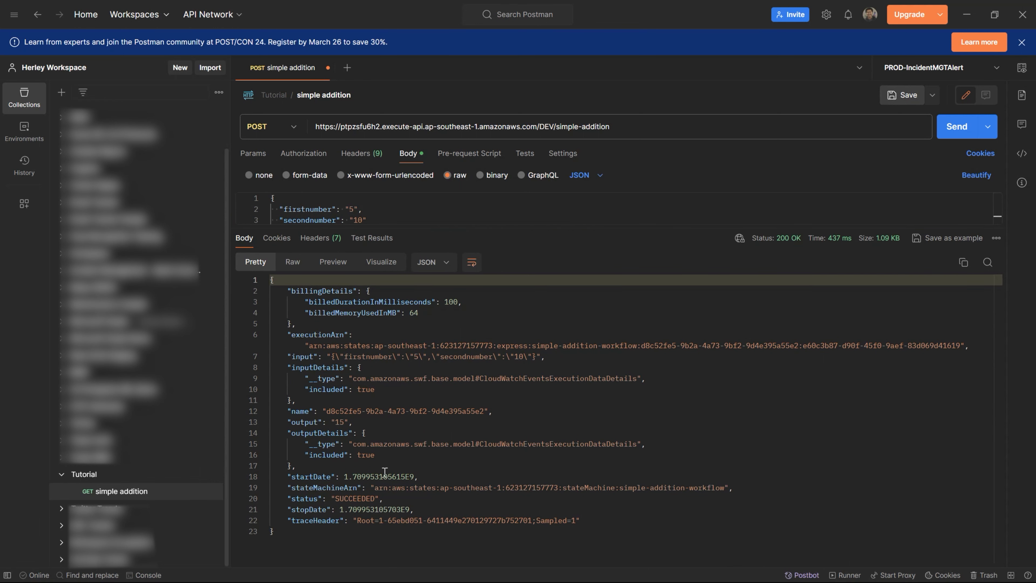
double_click(297, 422)
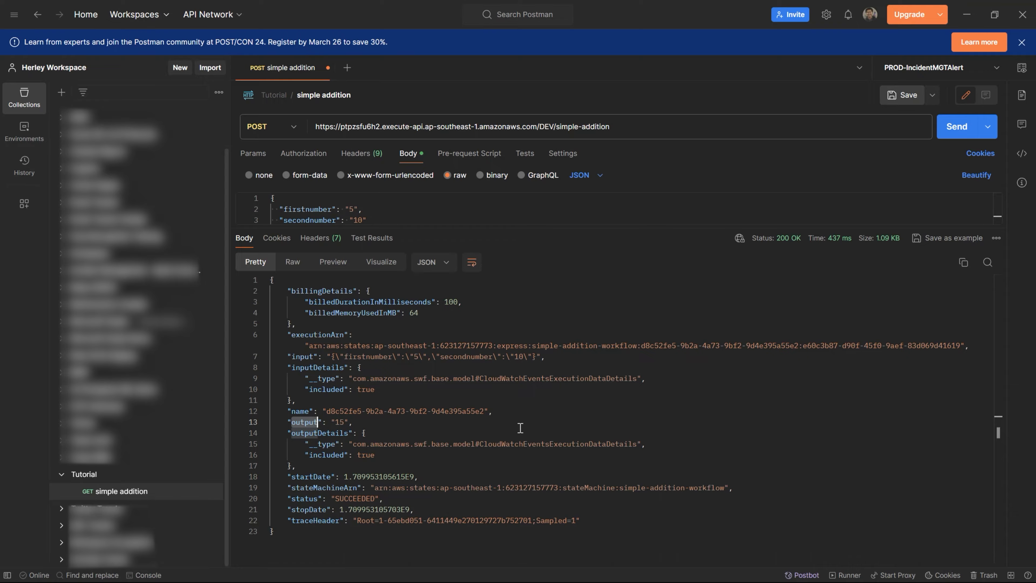
- Switch back to API Gateway and open the default integration response of the /simple-addition POST method for editing
key(alt+Tab)
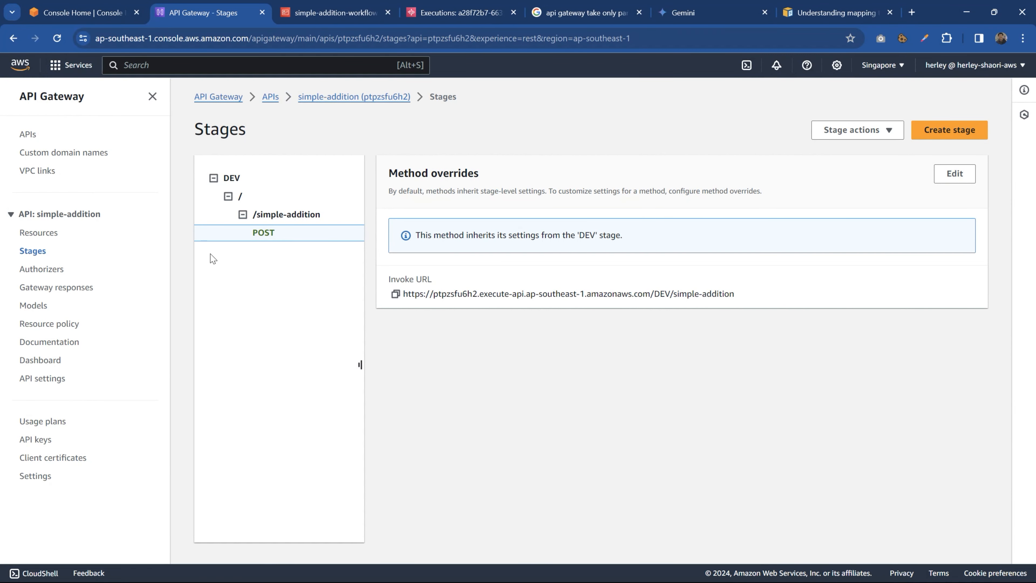
click(37, 233)
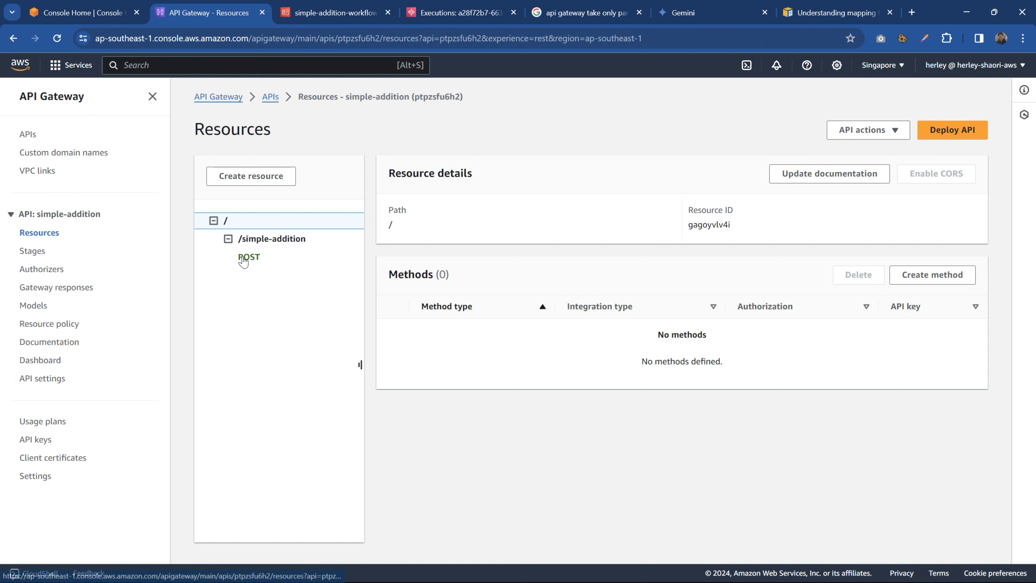
click(254, 258)
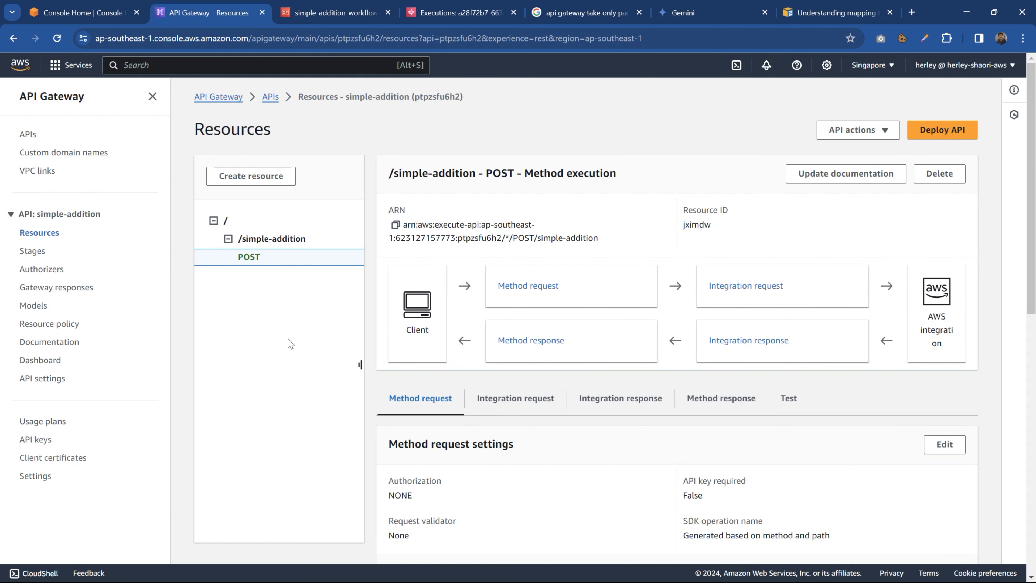
scroll(533, 396, down, 1)
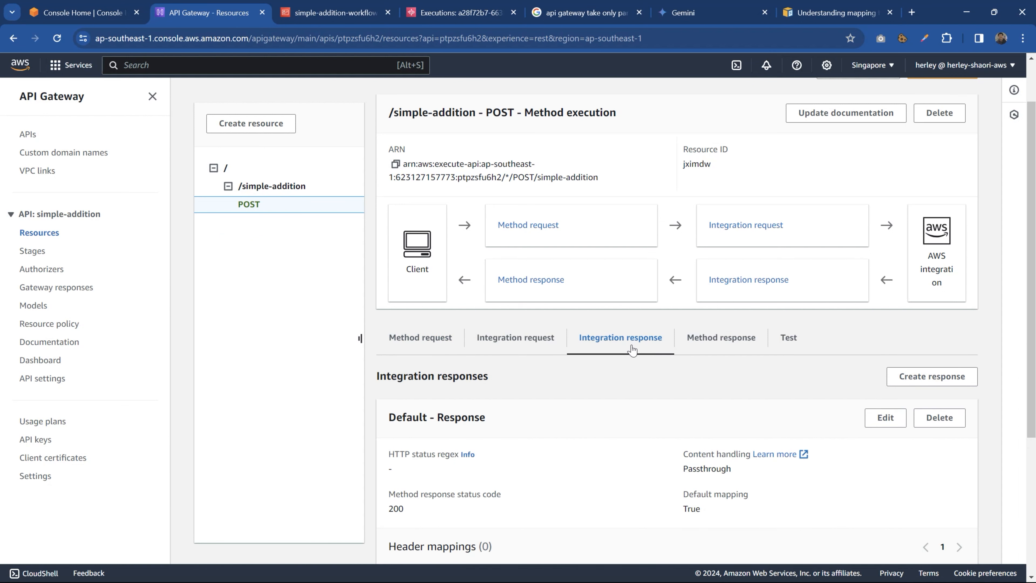
scroll(808, 349, down, 1)
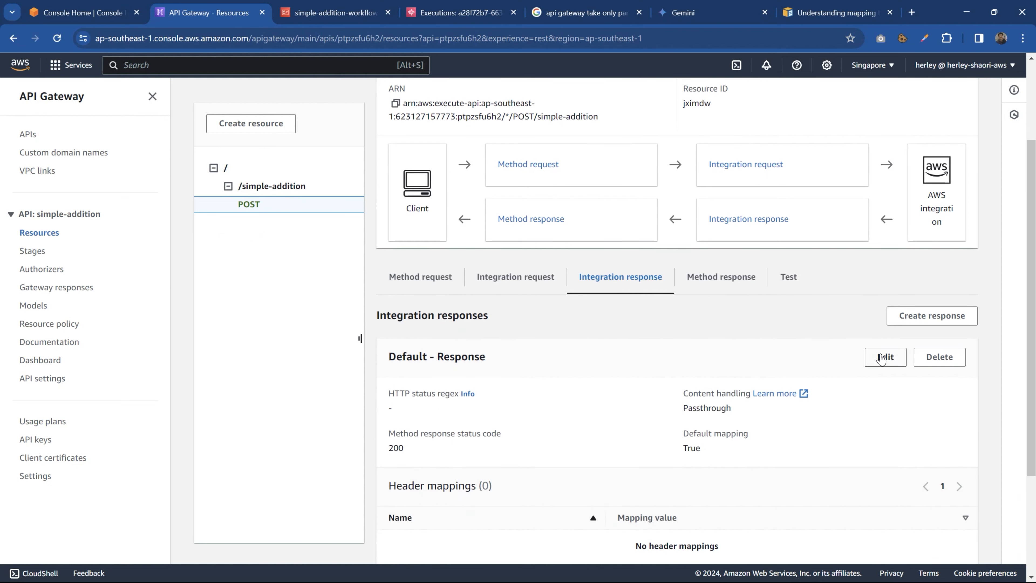
click(862, 357)
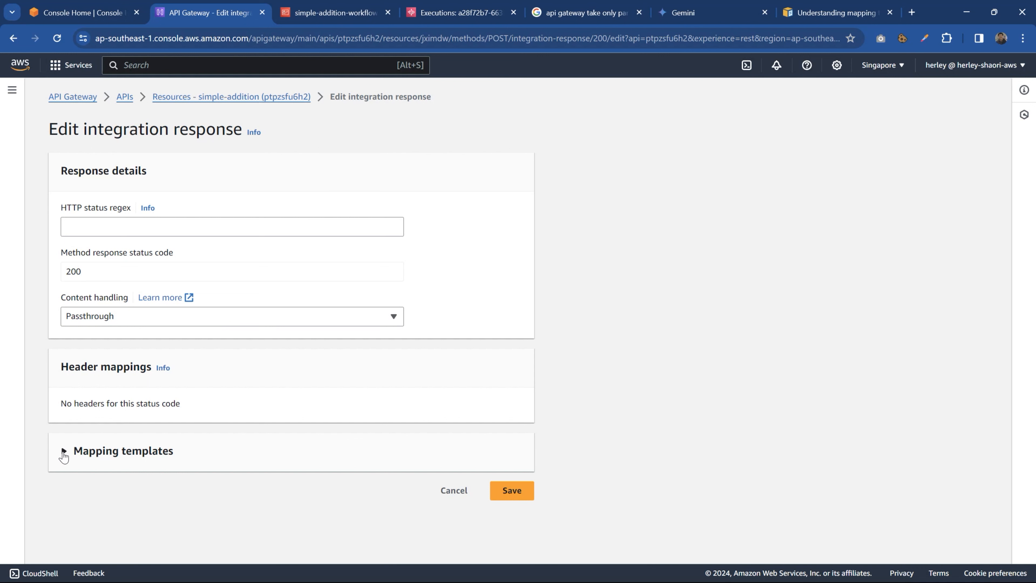
- Begin the template body of the application/json mapping template with the line #set($inputRoot = $input.path('$'))
click(62, 452)
scroll(79, 435, down, 5)
click(121, 355)
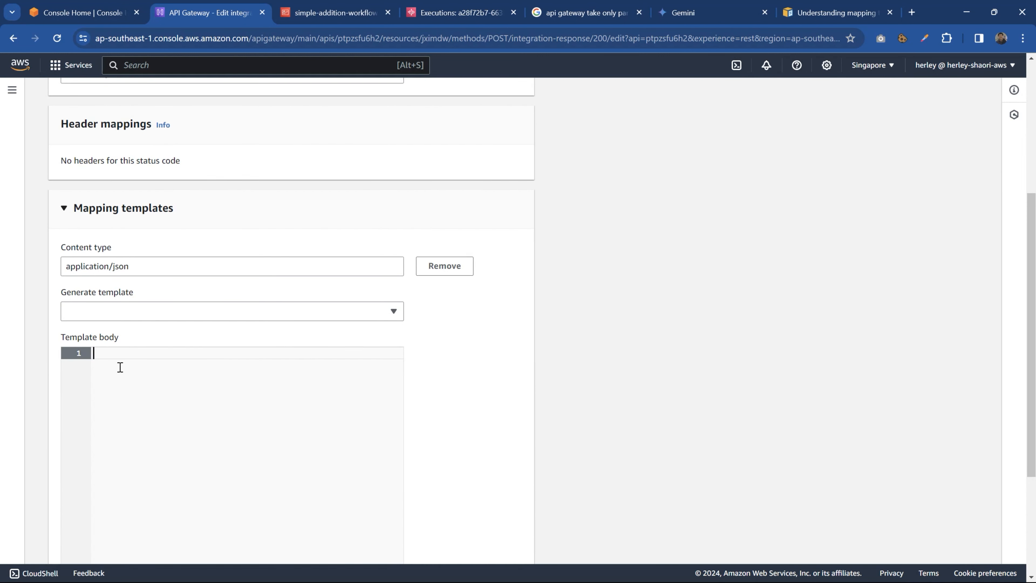
text(https://ptpzsfu6h2.execute-api.ap-southeast-1.amazonaws.com/DEV/simple-addition)
key(ctrl+z)
text(#set($inputRoot = $input.path('$')))
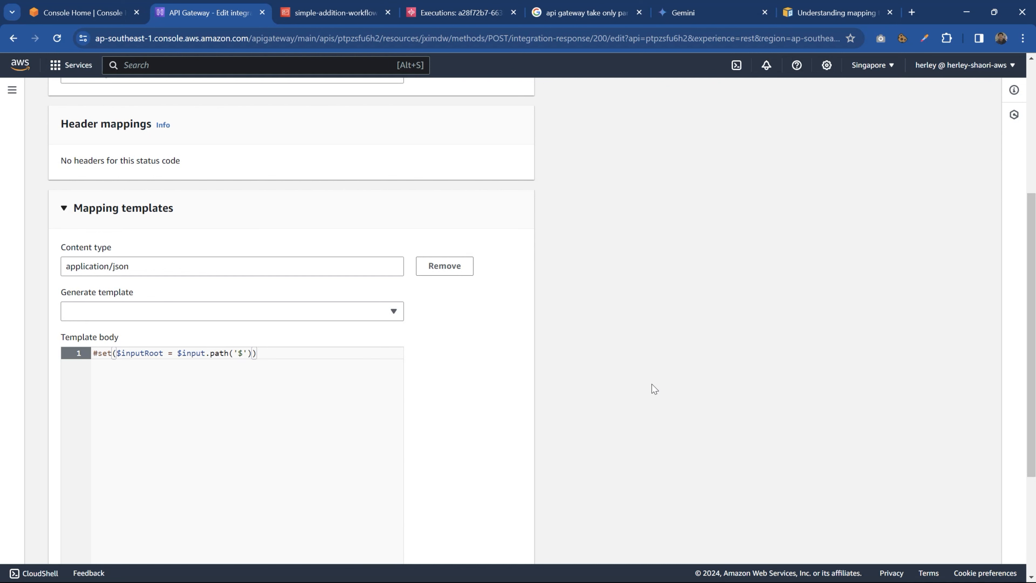
- Below the #set line, add a JSON object mapping "addition_result" to $inputRoot.output, and save the integration response
key(Return)
key(Return)
key(Up)
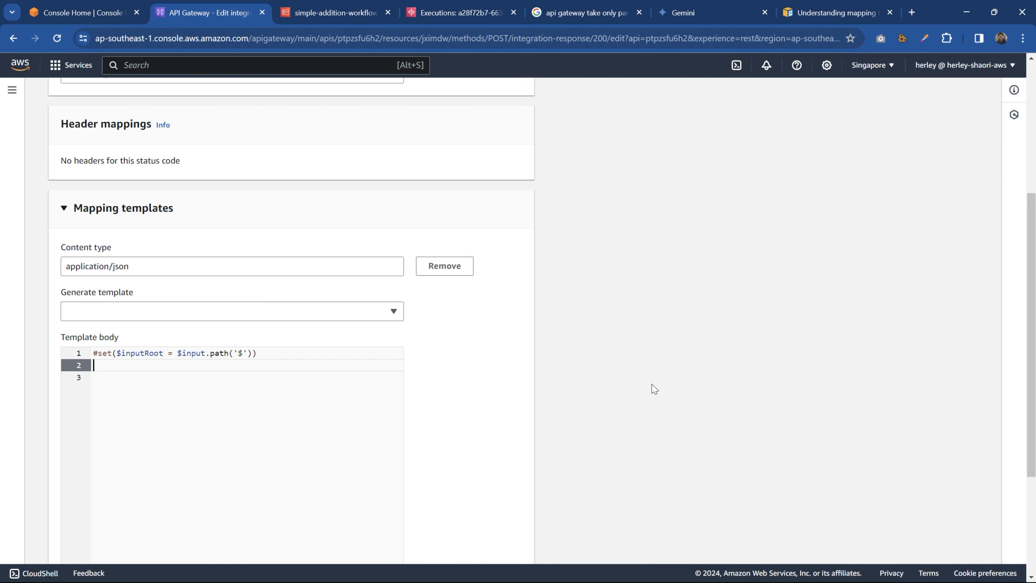
text({)
key(Return)
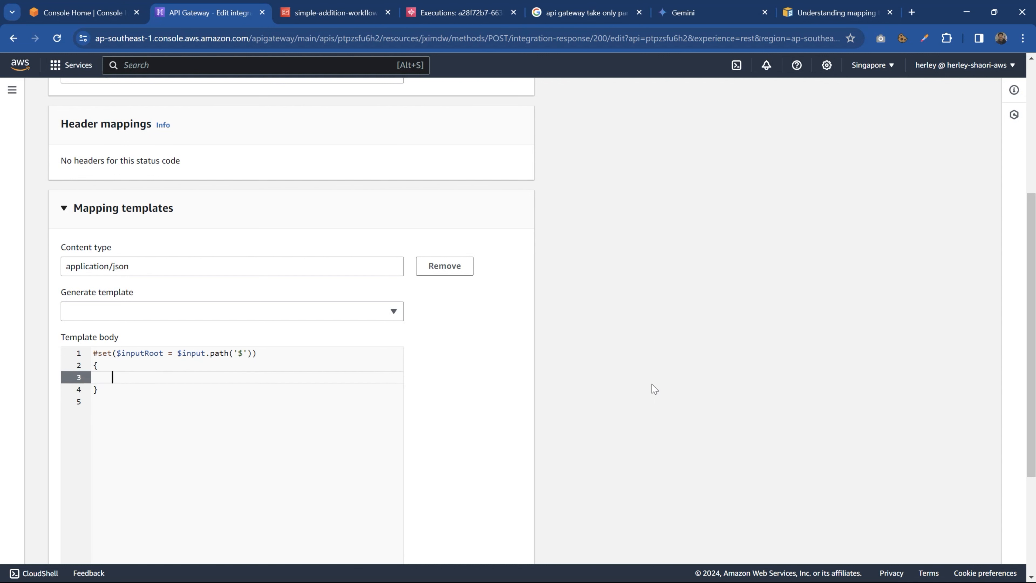
text("addition_result":)
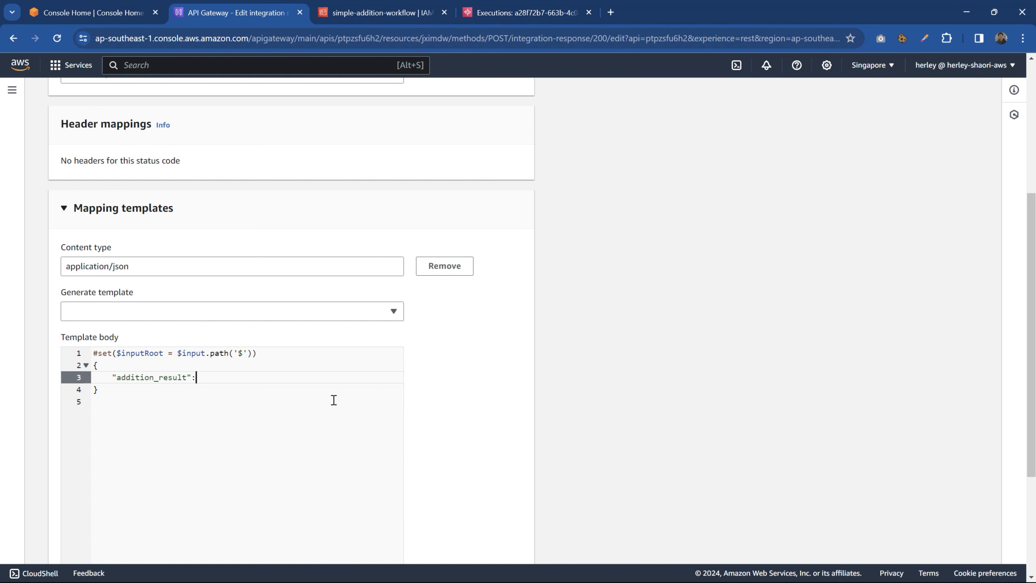
text(")
key(BackSpace)
text($inputRoot.output)
scroll(340, 363, down, 1)
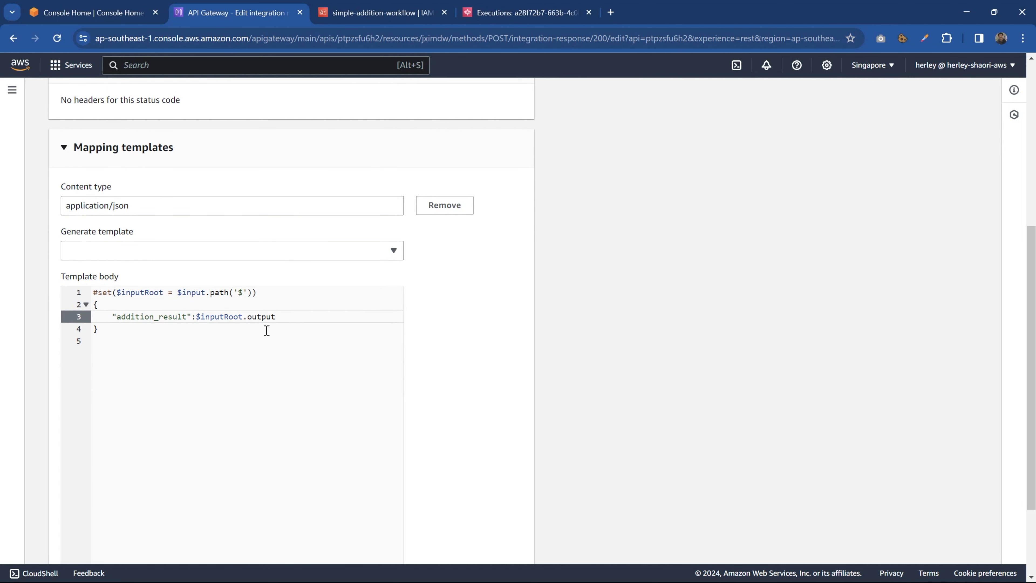
drag(277, 317, 214, 317)
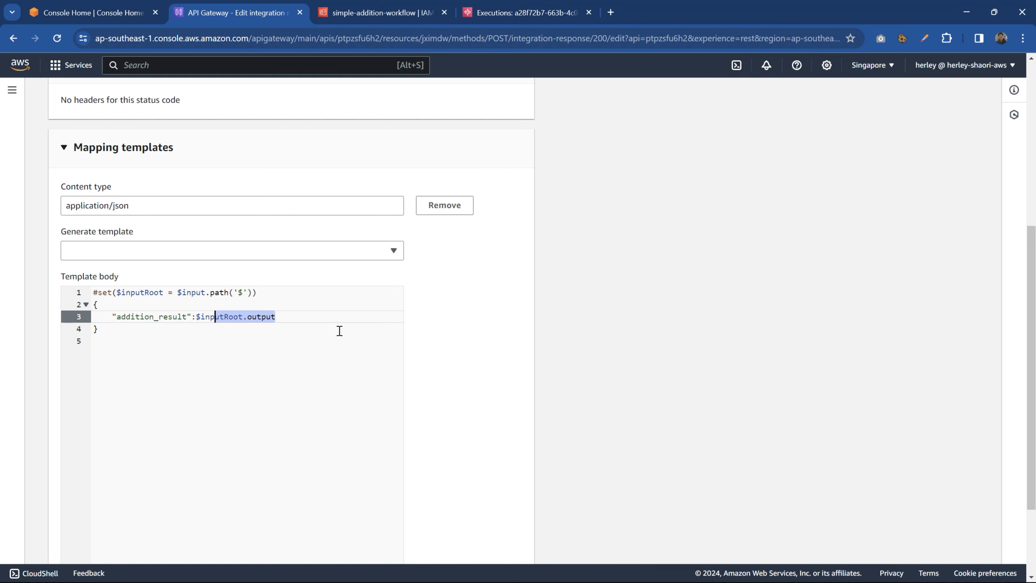
scroll(340, 331, down, 2)
click(510, 543)
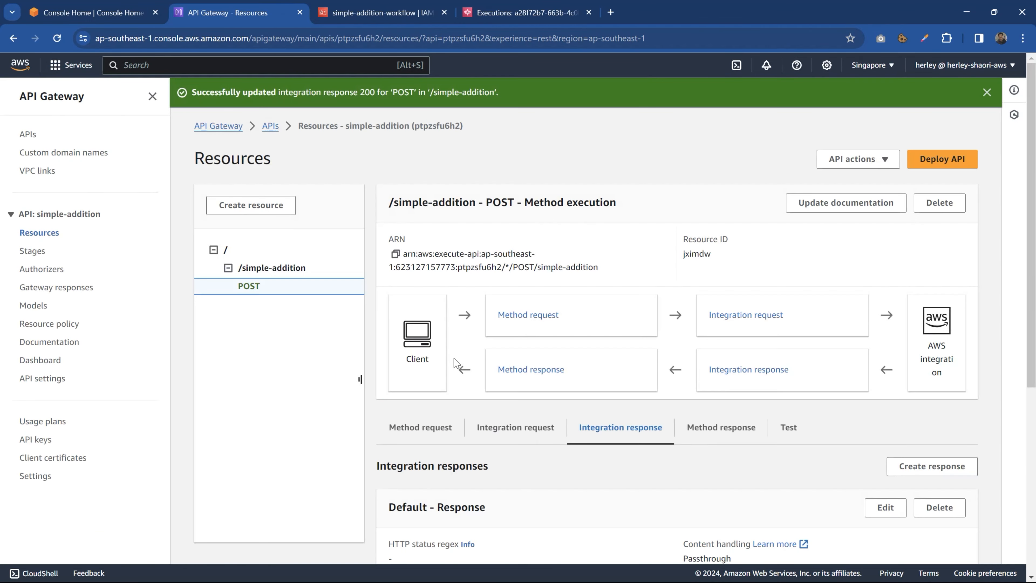
- Test the /simple-addition POST method with request body firstnumber "5" and secondnumber "10", and examine addition_result in the response body
scroll(449, 380, down, 2)
click(792, 246)
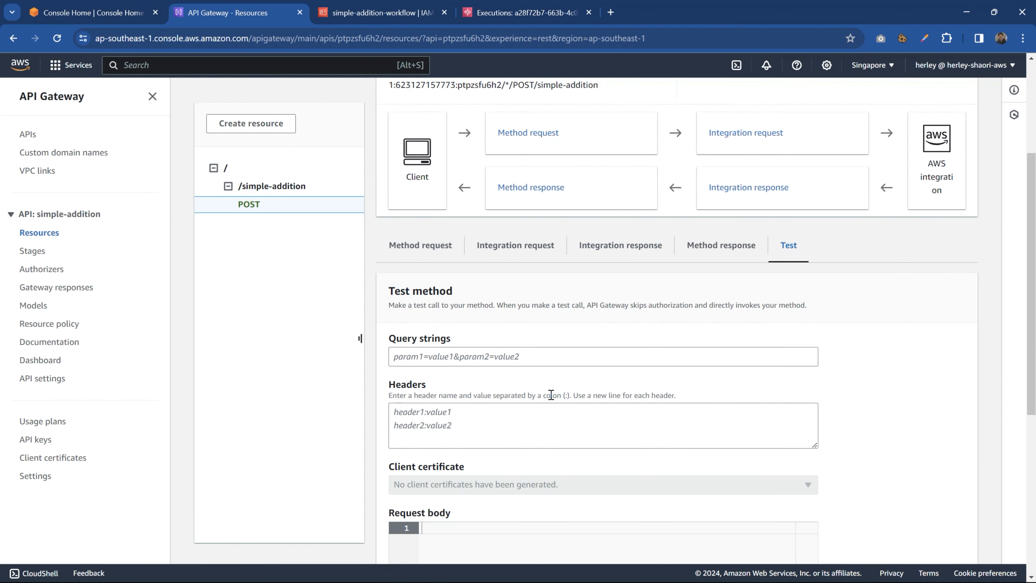
scroll(530, 398, down, 2)
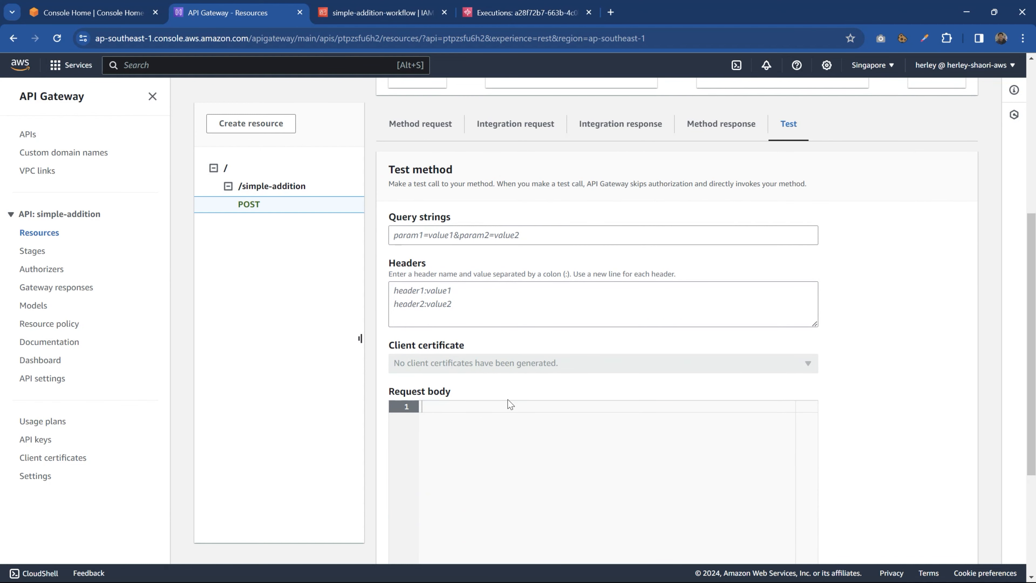
scroll(510, 404, down, 2)
text({   "firstnumber": "5",   "secondnumber": "10" })
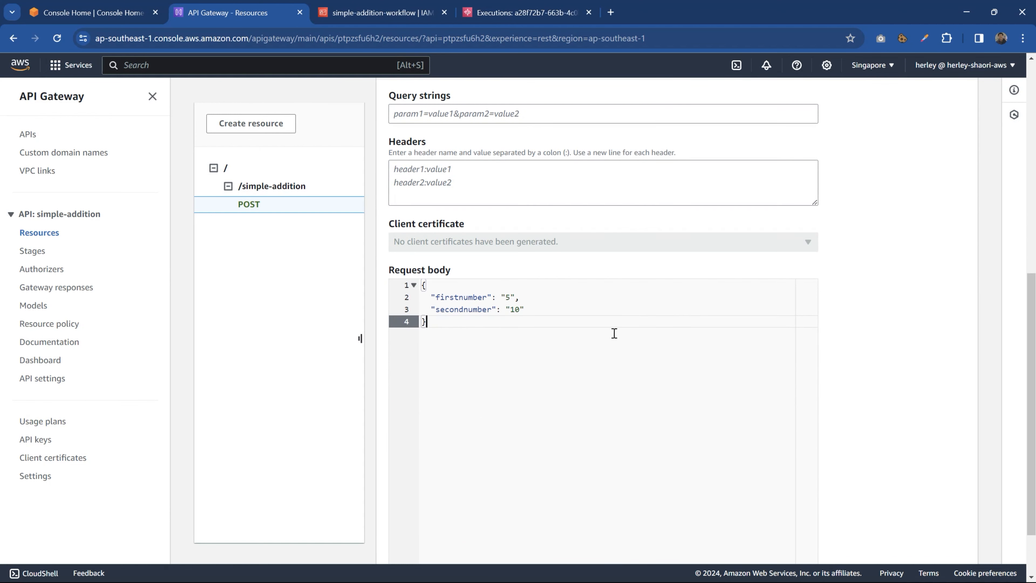
scroll(614, 335, down, 2)
click(409, 521)
scroll(446, 408, down, 8)
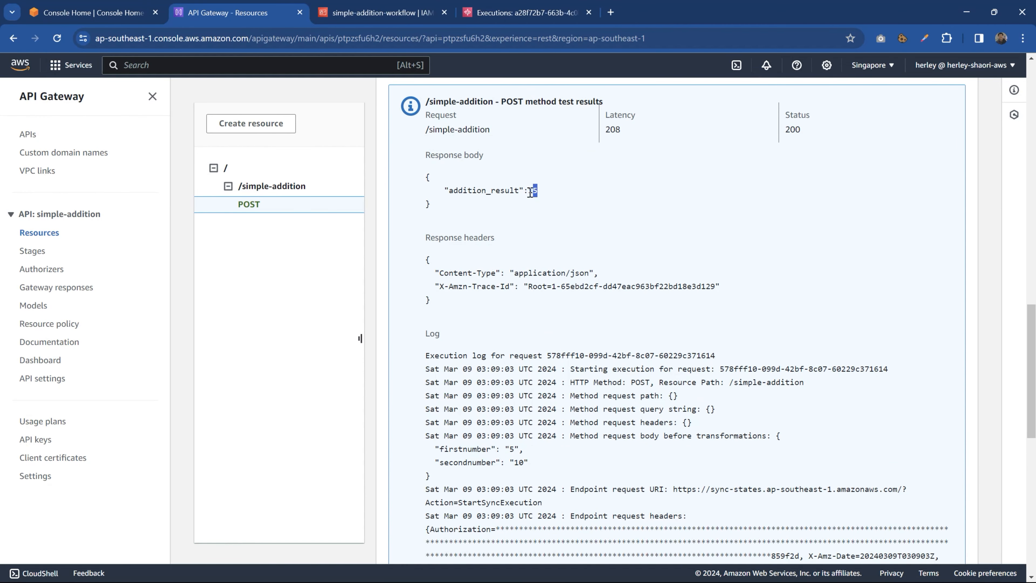
drag(539, 192, 449, 190)
click(484, 186)
- Deploy the updated simple-addition API to the DEV stage
scroll(902, 347, up, 6)
drag(1031, 276, 1034, 127)
click(941, 158)
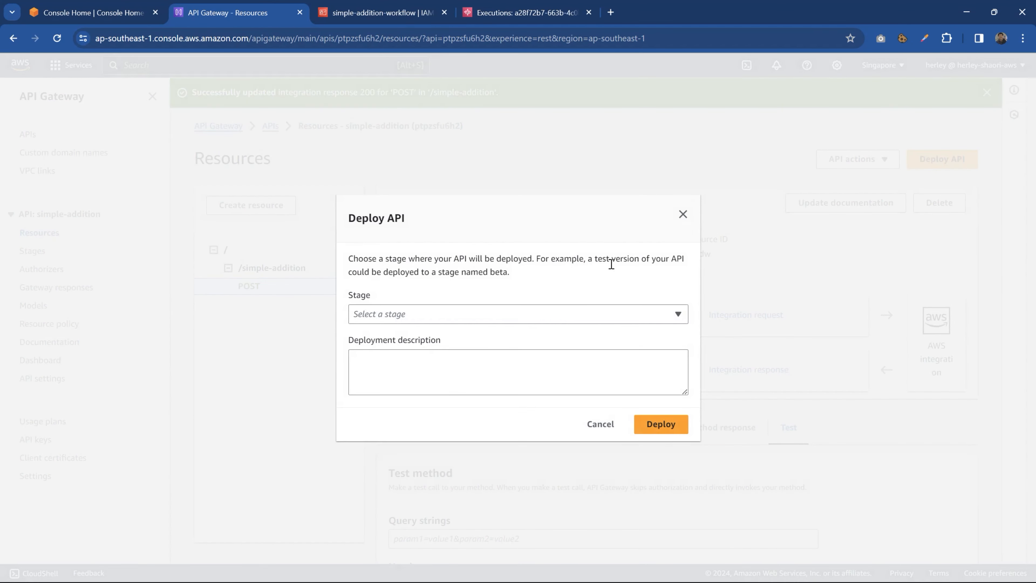
click(386, 319)
click(370, 357)
click(661, 424)
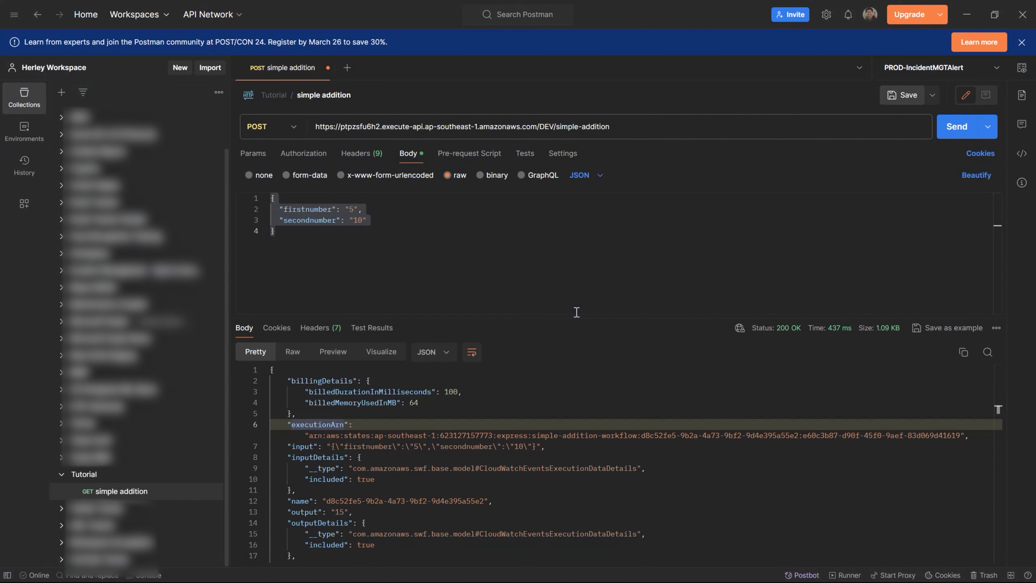
- Switch to Postman, resend the simple addition POST request, enlarge the response area, and examine the addition_result field
click(944, 130)
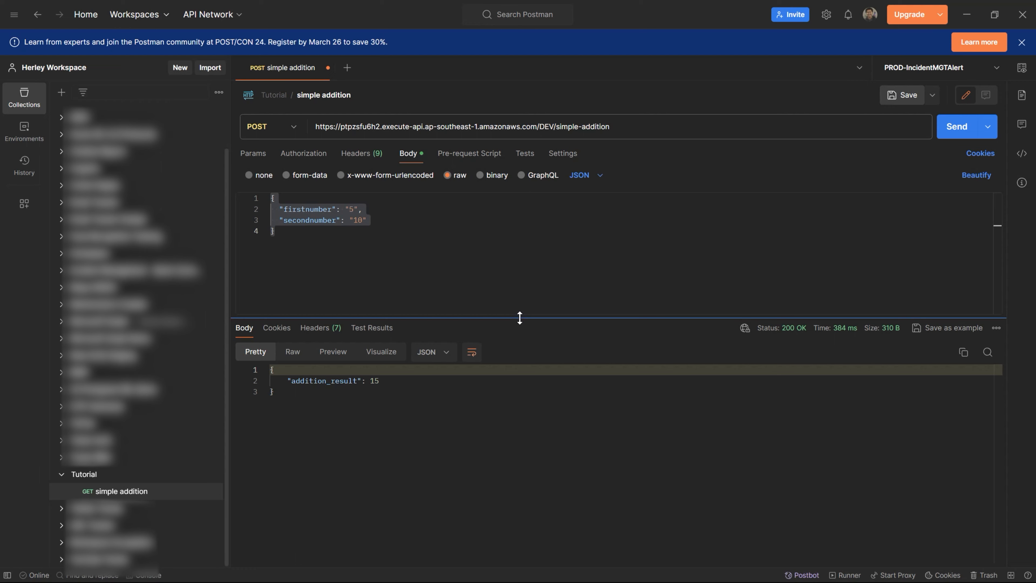
drag(522, 317, 522, 272)
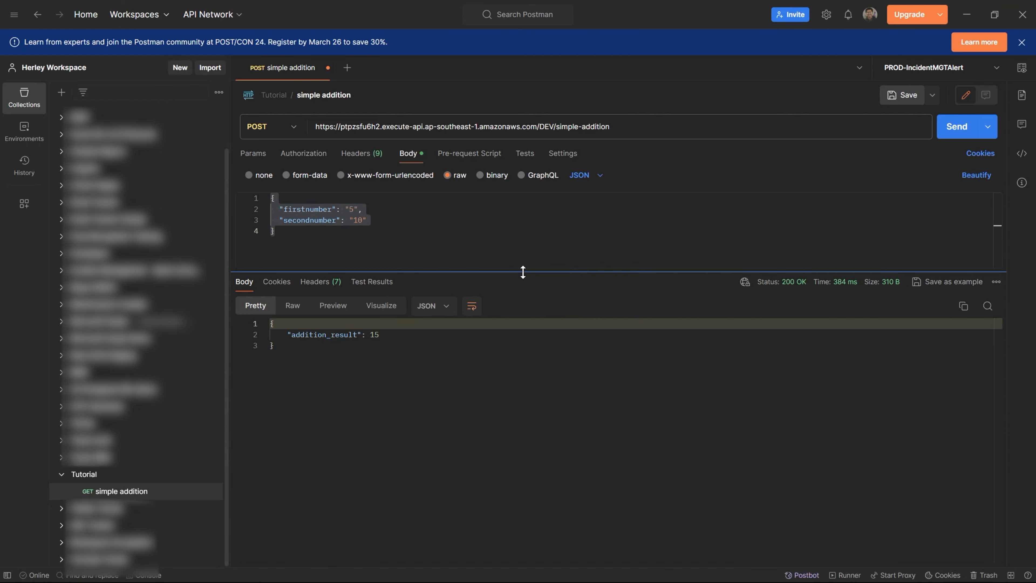
click(315, 363)
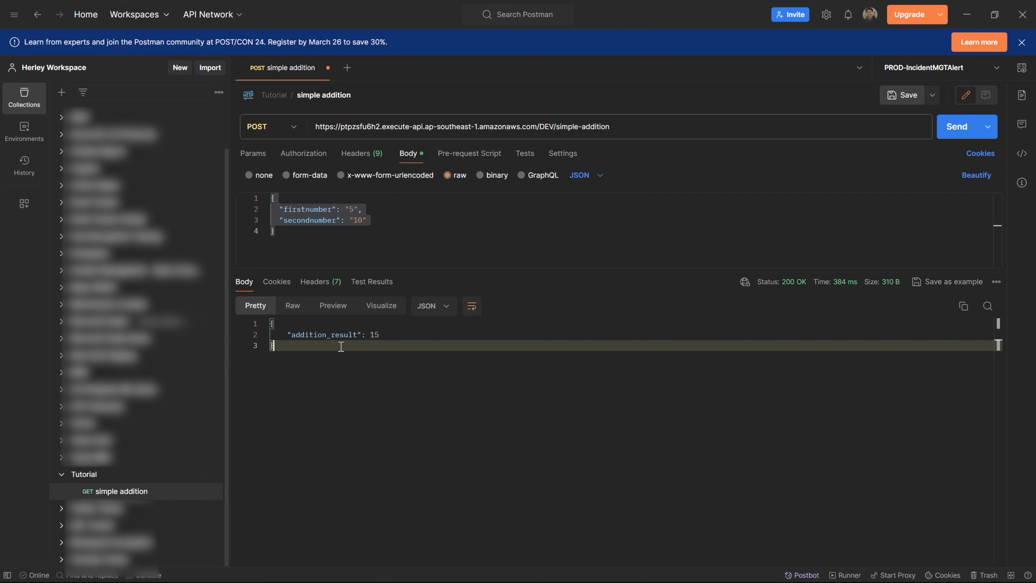
double_click(309, 335)
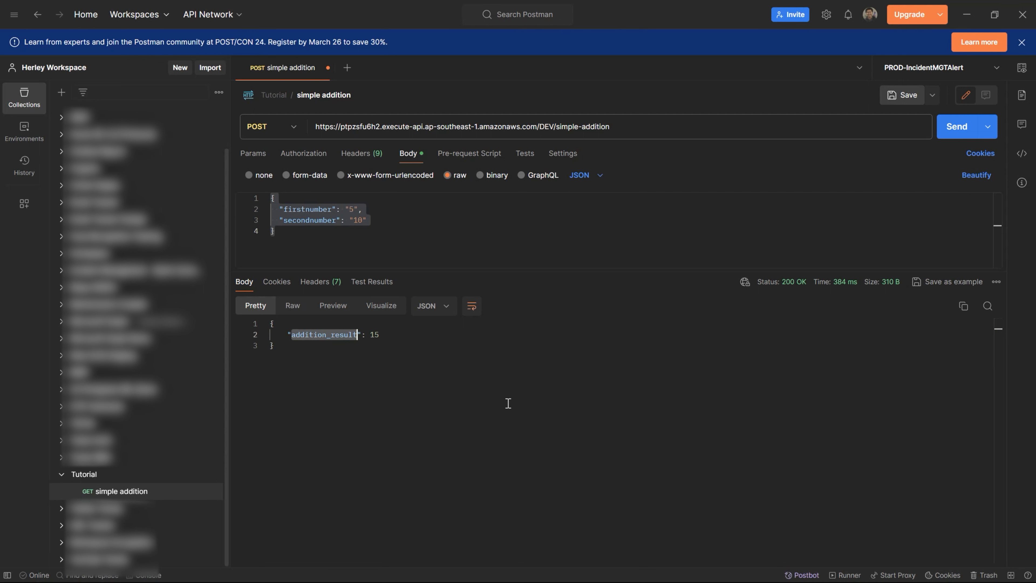